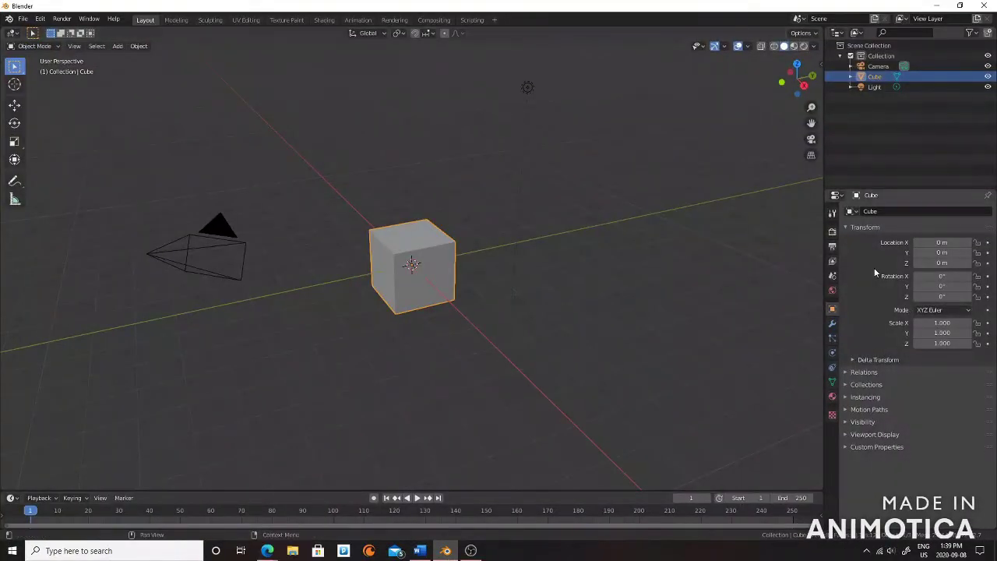
# Move the light along Y to about 2.30 m and bring up the World settings.
pyautogui.click(528, 86)
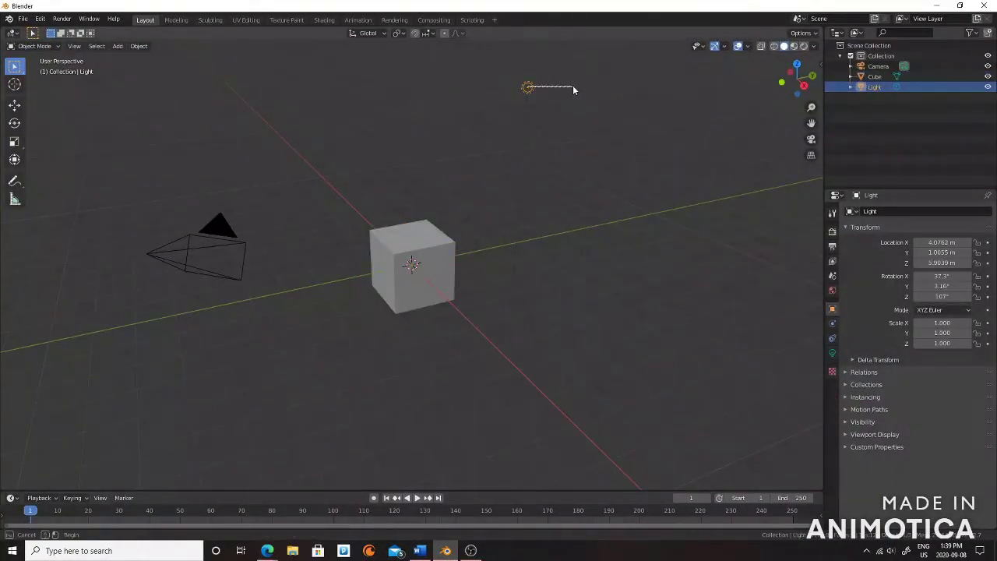
pyautogui.moveTo(547, 87); pyautogui.dragTo(596, 82)
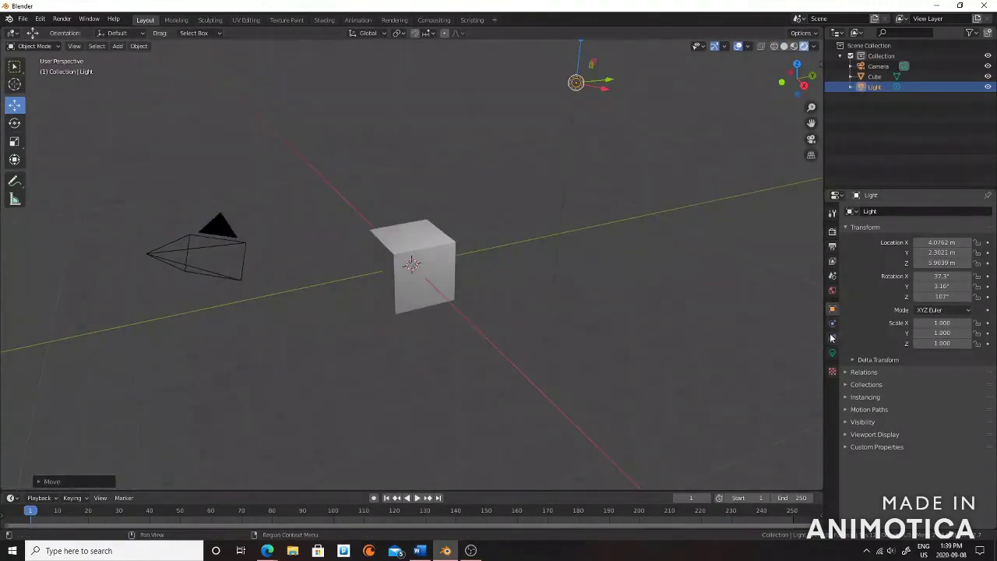
pyautogui.click(831, 290)
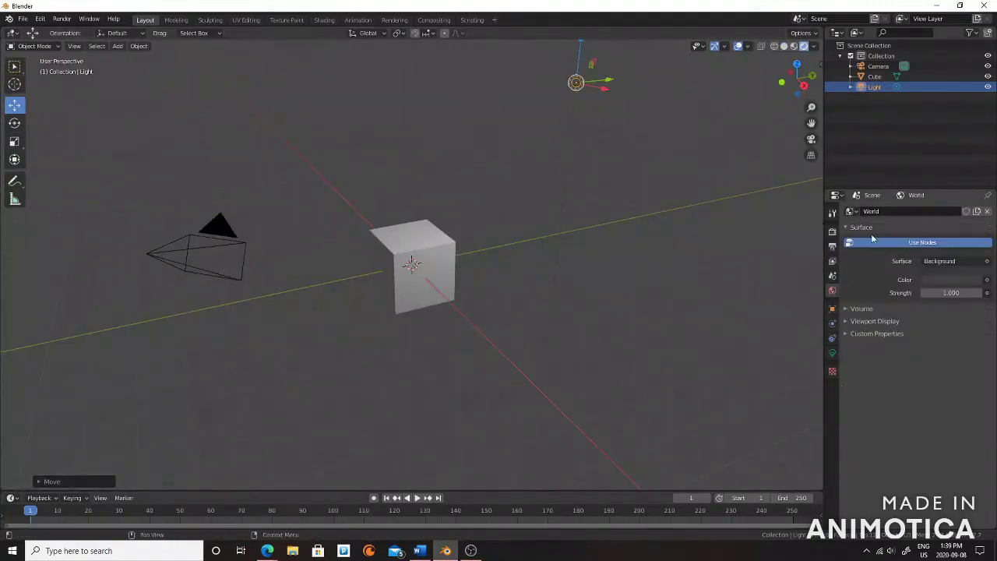
# Look over the World surface shader options and expand the remaining World sections.
pyautogui.click(851, 224)
pyautogui.click(851, 225)
pyautogui.click(937, 262)
pyautogui.click(866, 258)
pyautogui.click(869, 339)
pyautogui.click(864, 371)
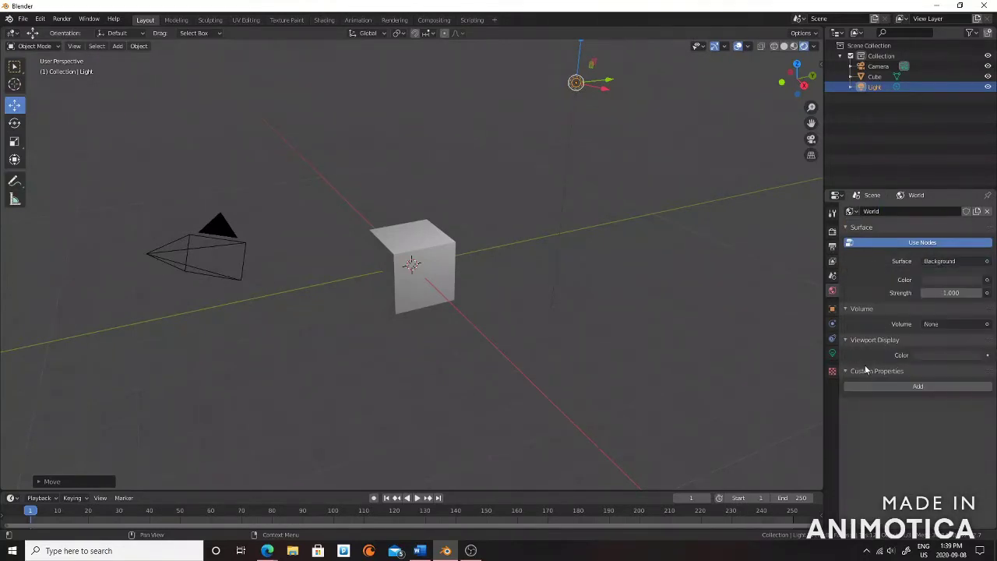
# Lighten the World colour to light blue-grey (H 0.534, S 0.314, V 0.727).
pyautogui.click(946, 264)
pyautogui.click(946, 265)
pyautogui.click(944, 264)
pyautogui.click(938, 280)
pyautogui.moveTo(972, 188)
pyautogui.mouseDown()
pyautogui.moveTo(972, 148)
pyautogui.moveTo(931, 154)
pyautogui.mouseUp()
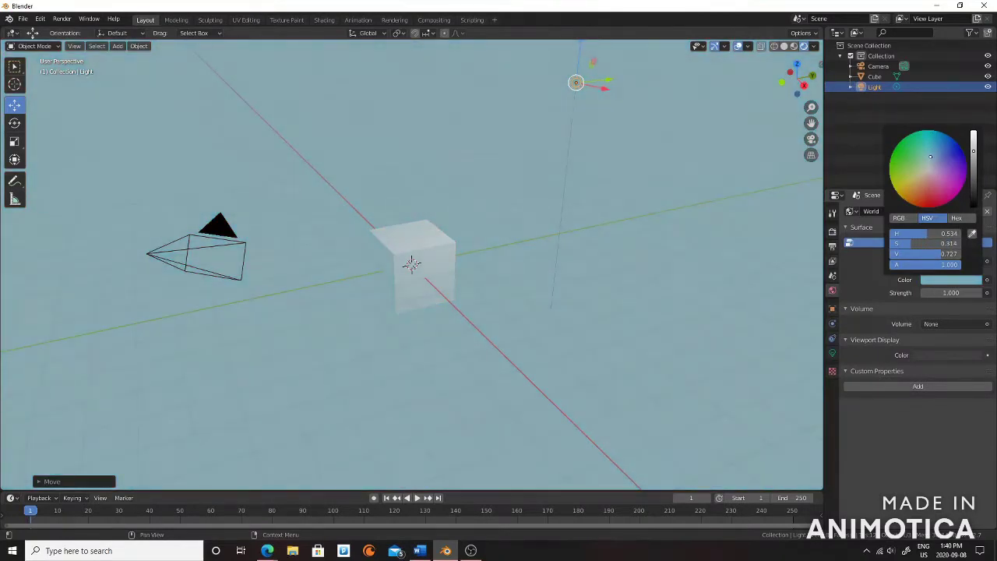
pyautogui.click(436, 259)
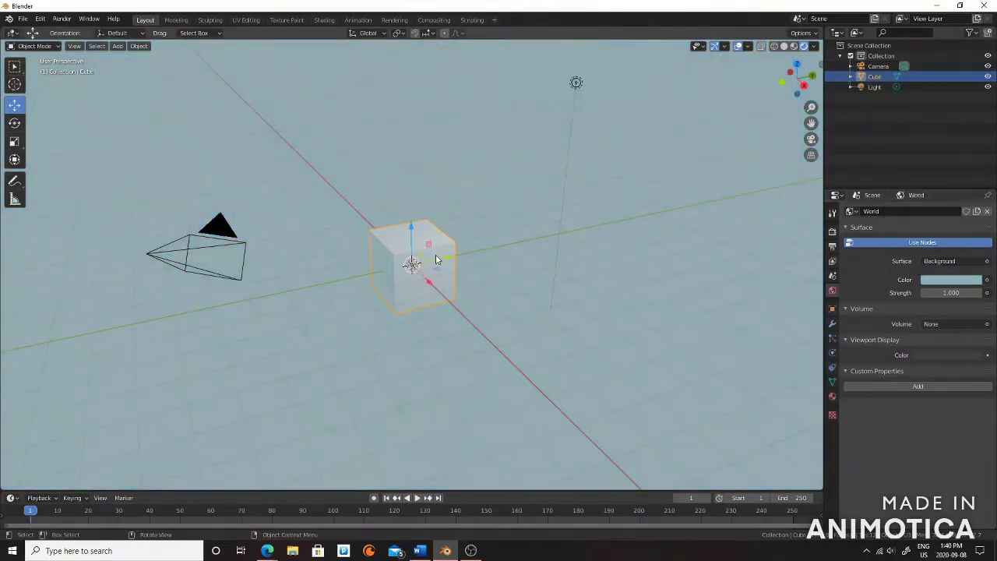
# Raise the cube slightly on Z and keep Eevee as the render engine after trying Cycles.
pyautogui.moveTo(412, 232); pyautogui.dragTo(413, 201)
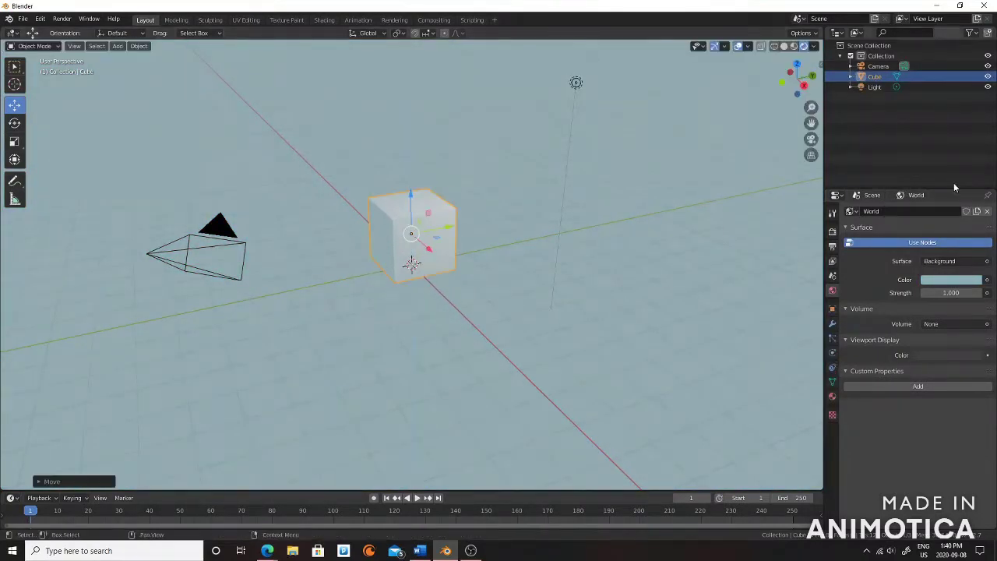
pyautogui.click(832, 232)
pyautogui.click(954, 211)
pyautogui.click(957, 246)
pyautogui.click(956, 211)
pyautogui.click(963, 226)
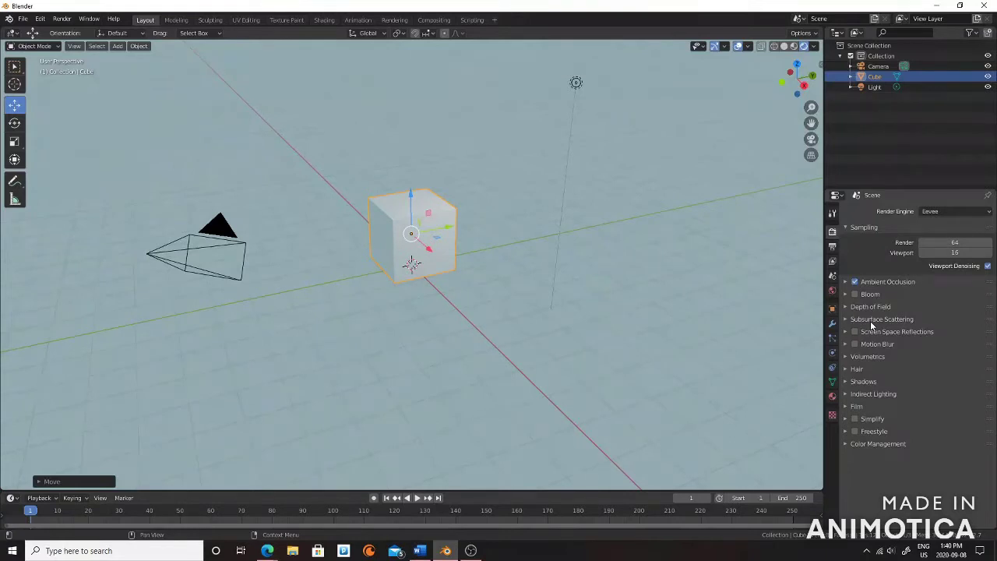
# Enable Ambient Occlusion with Factor 2.00, then deselect everything.
pyautogui.click(848, 282)
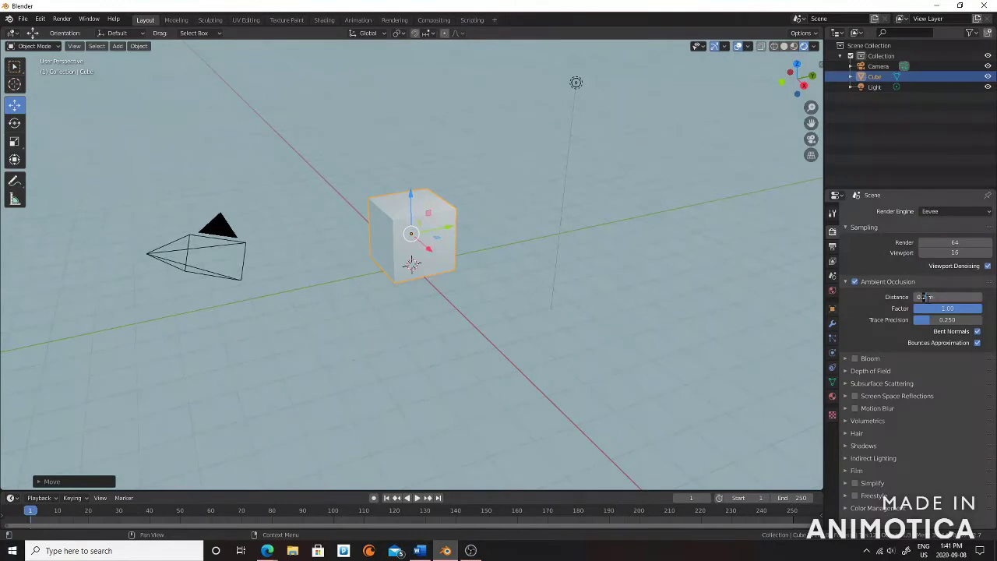
pyautogui.click(947, 308)
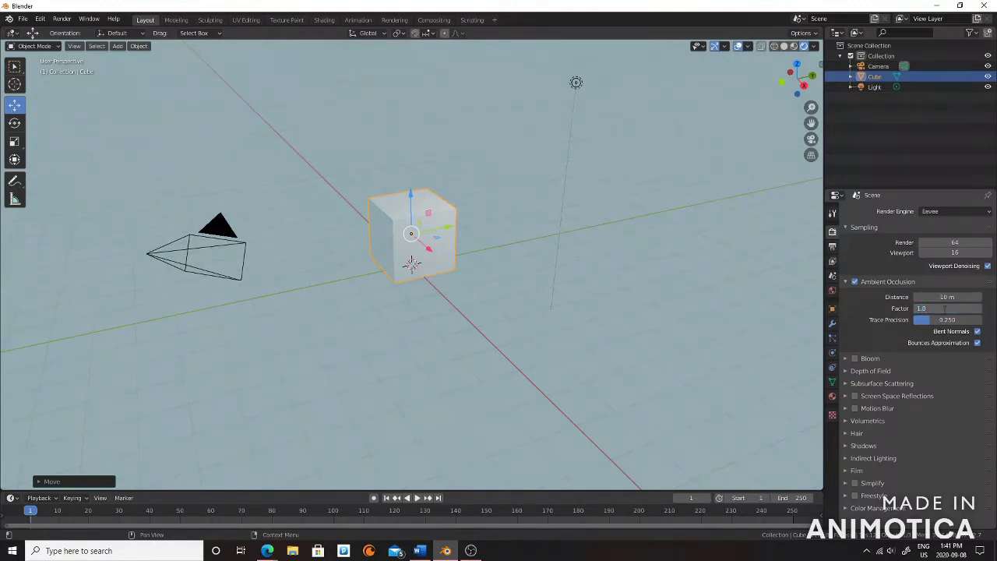
pyautogui.write('2')
pyautogui.press('Return')
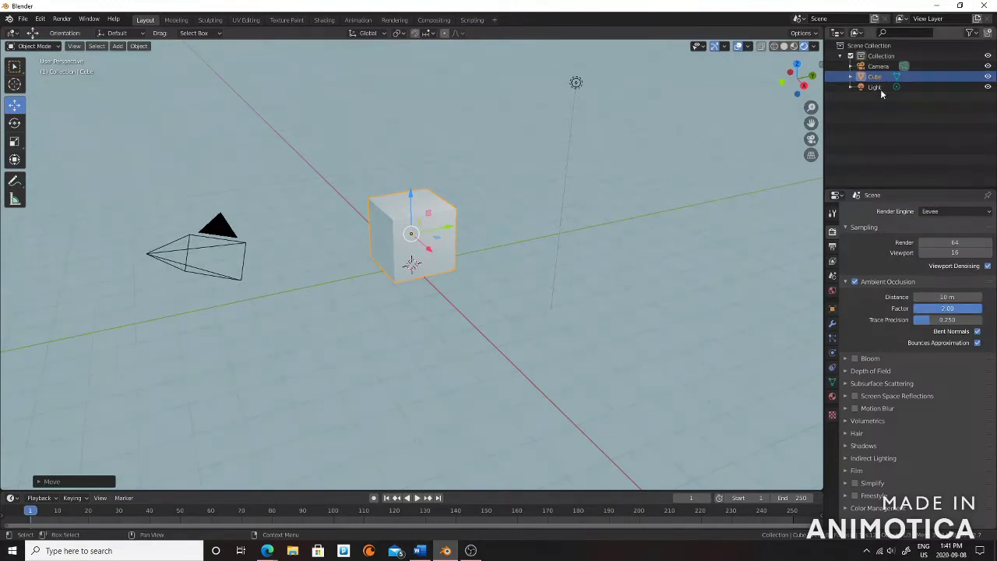
pyautogui.click(876, 86)
pyautogui.click(875, 76)
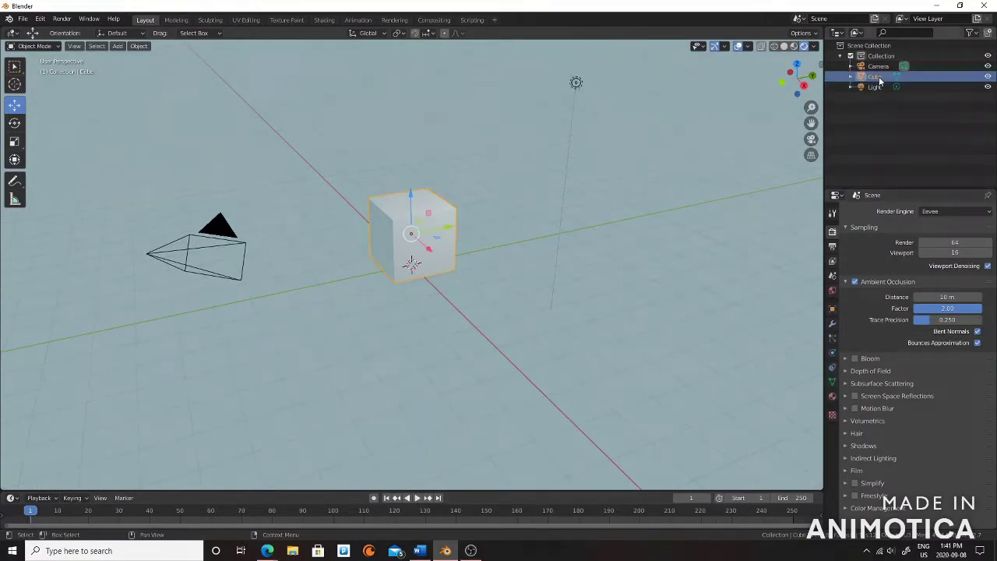
pyautogui.click(901, 115)
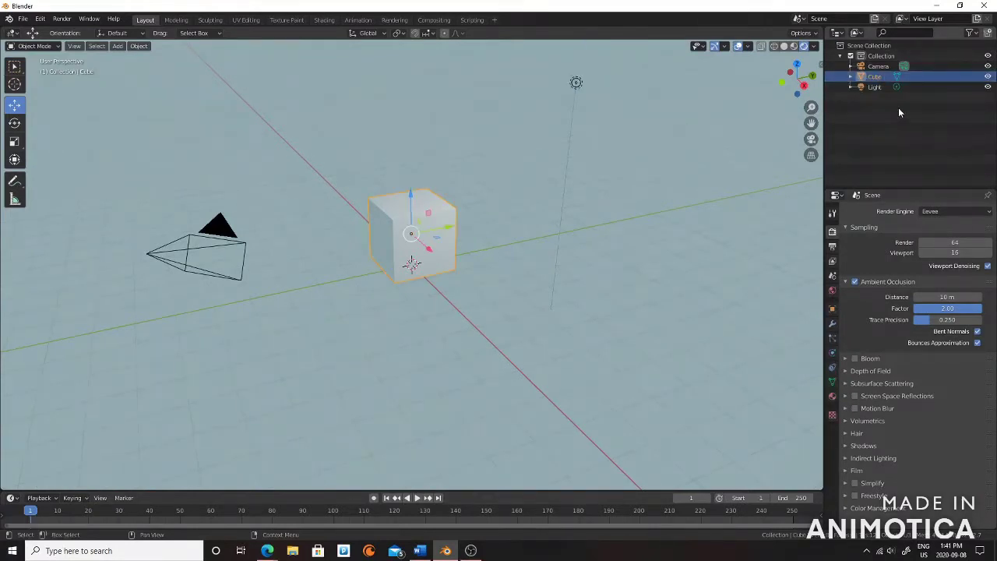
# Add a plane and scale it into a wide ground surface under the cube.
pyautogui.hotkey('shift', 'a')
pyautogui.hotkey('shift', 'a')
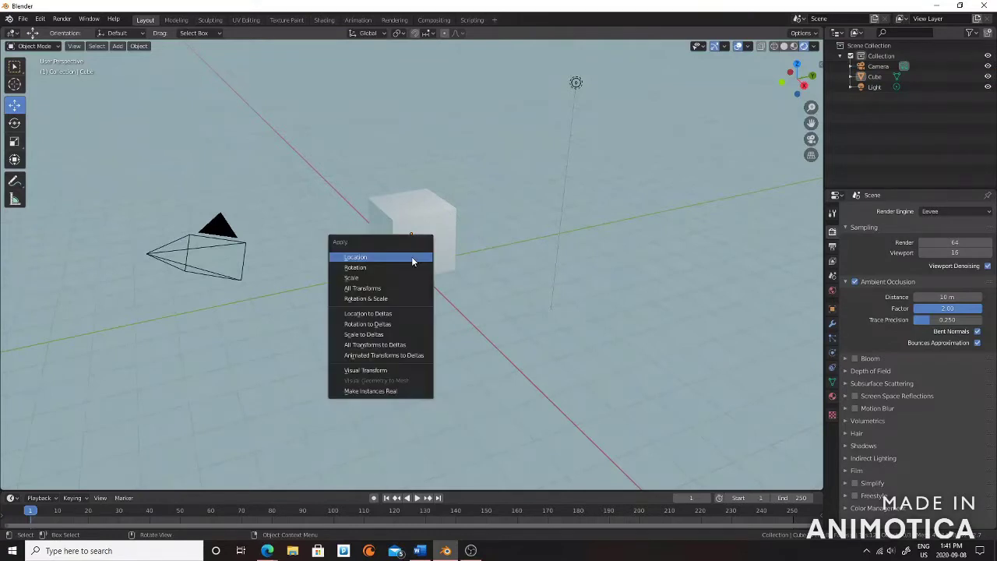
pyautogui.hotkey('shift', 'a')
pyautogui.click(463, 271)
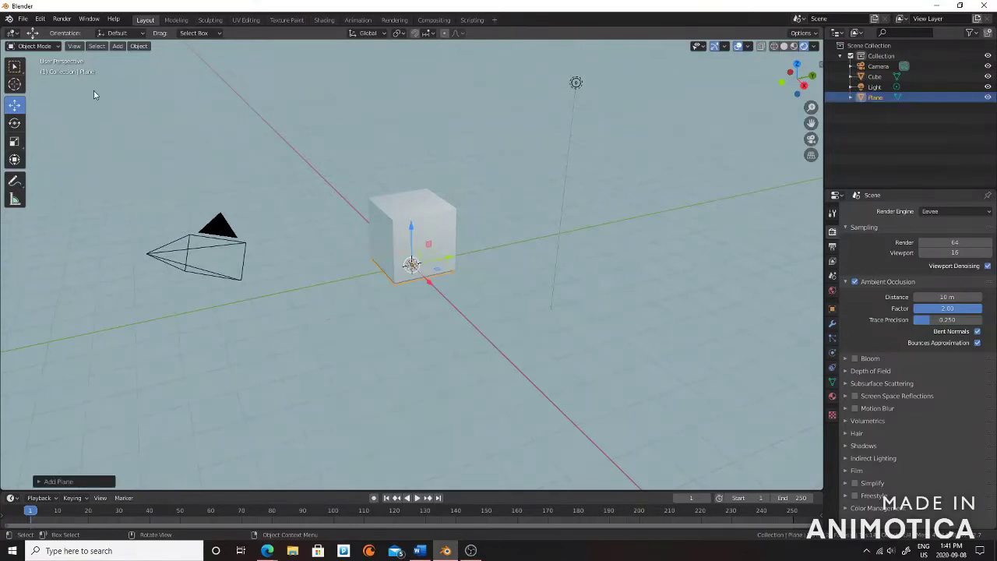
pyautogui.click(14, 141)
pyautogui.moveTo(433, 281)
pyautogui.mouseDown()
pyautogui.moveTo(209, 356)
pyautogui.moveTo(438, 319)
pyautogui.mouseUp()
# Raise the Eevee render samples to 400.
pyautogui.click(576, 82)
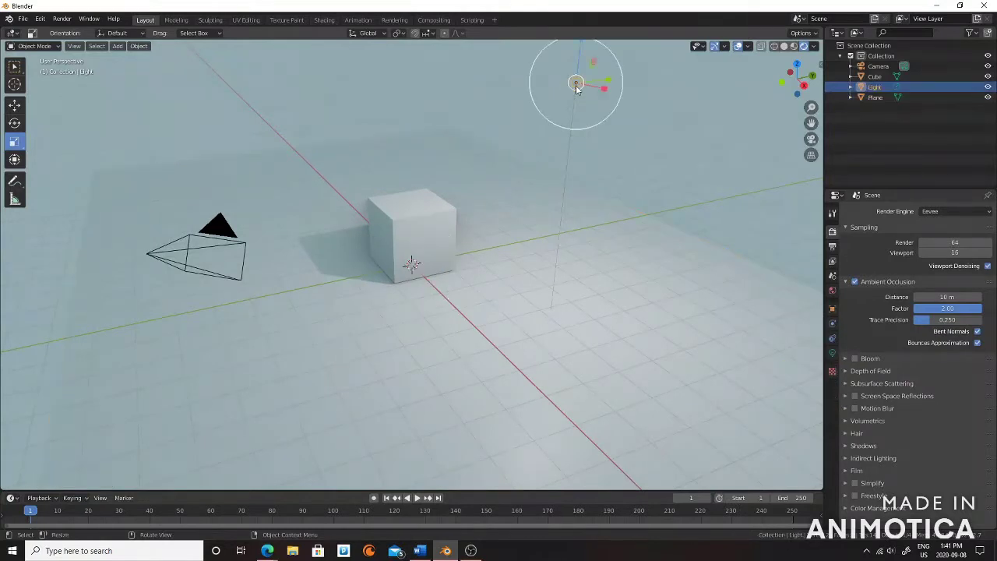
pyautogui.click(965, 243)
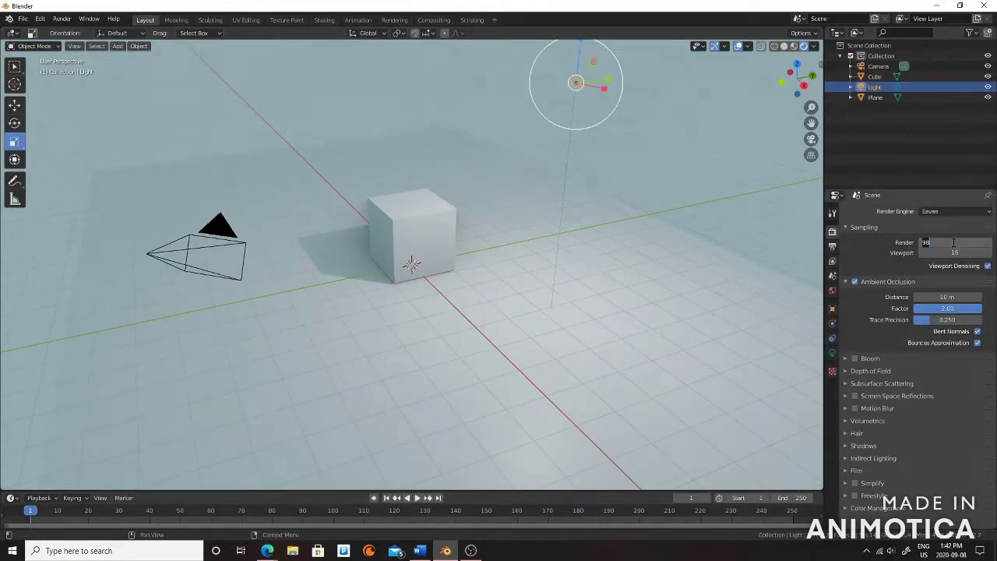
pyautogui.write('400')
pyautogui.scroll(-5, 544, 243)
pyautogui.scroll(2, 545, 243)
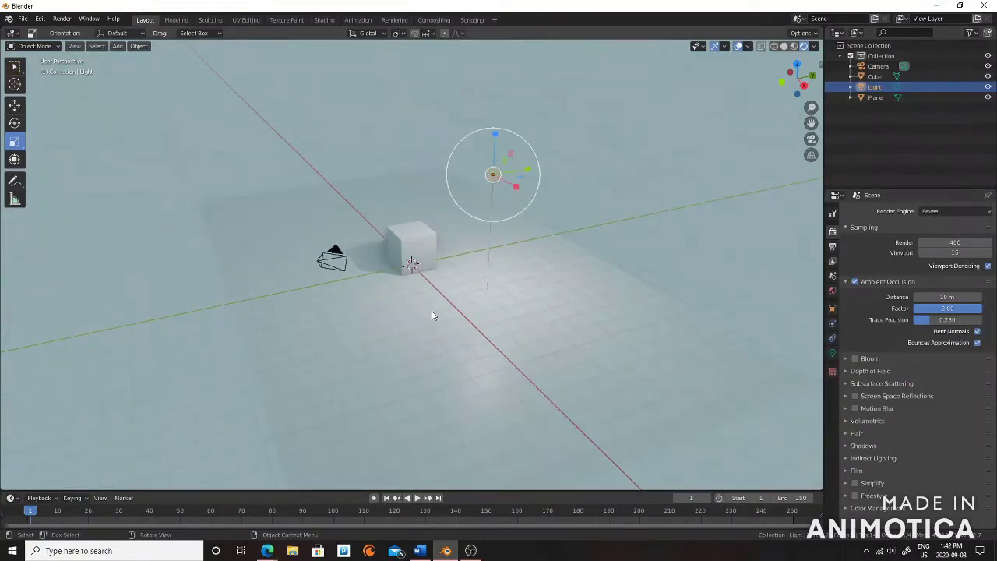
# Change the light into a Sun lamp and move it off to the right.
pyautogui.click(833, 353)
pyautogui.click(903, 256)
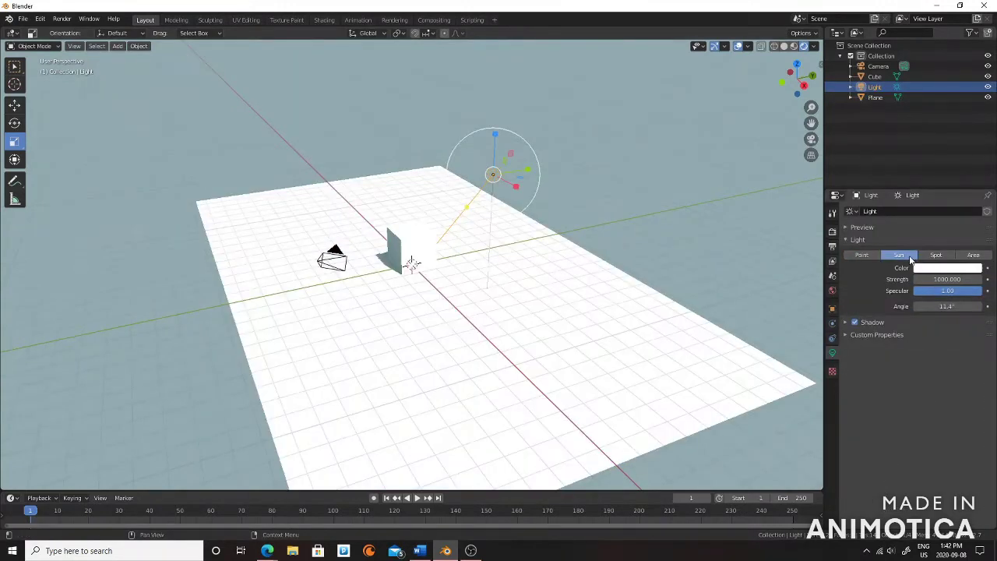
pyautogui.click(14, 105)
pyautogui.moveTo(493, 174); pyautogui.dragTo(571, 161)
# Expand Eevee's Shadows settings with Soft Shadows switched off.
pyautogui.click(875, 76)
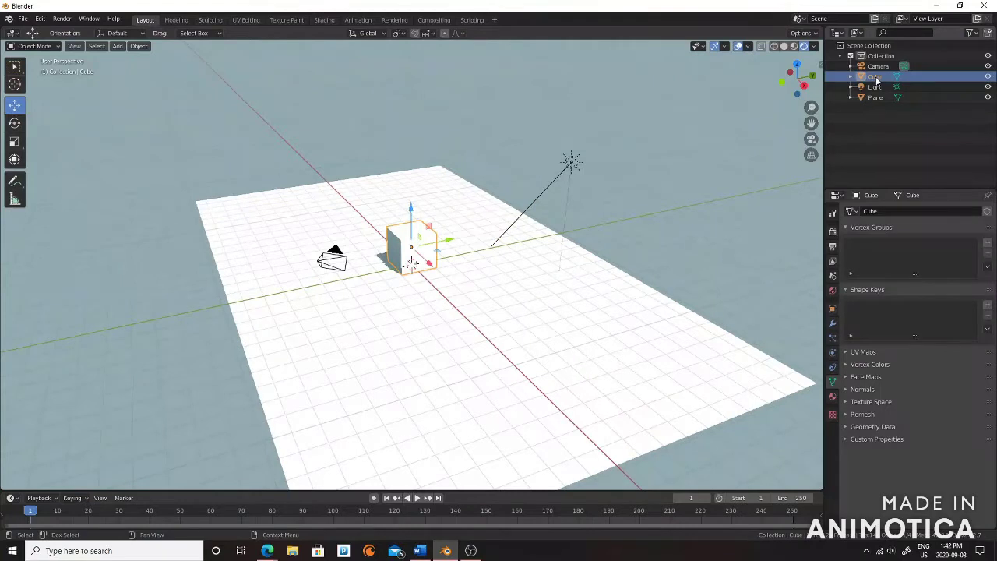
pyautogui.click(832, 232)
pyautogui.click(855, 447)
pyautogui.scroll(-1, 950, 416)
pyautogui.scroll(-1, 950, 417)
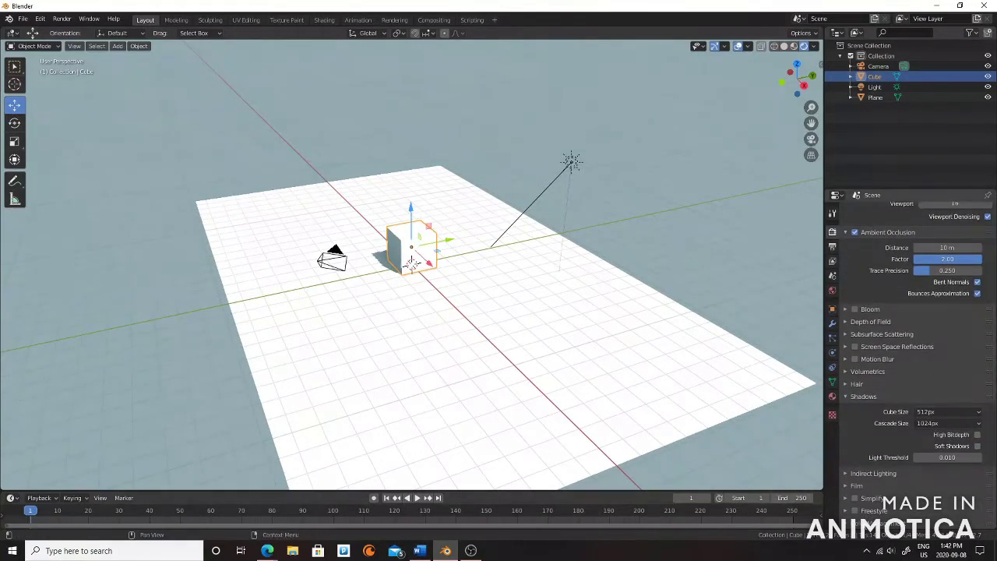
pyautogui.scroll(-3, 888, 469)
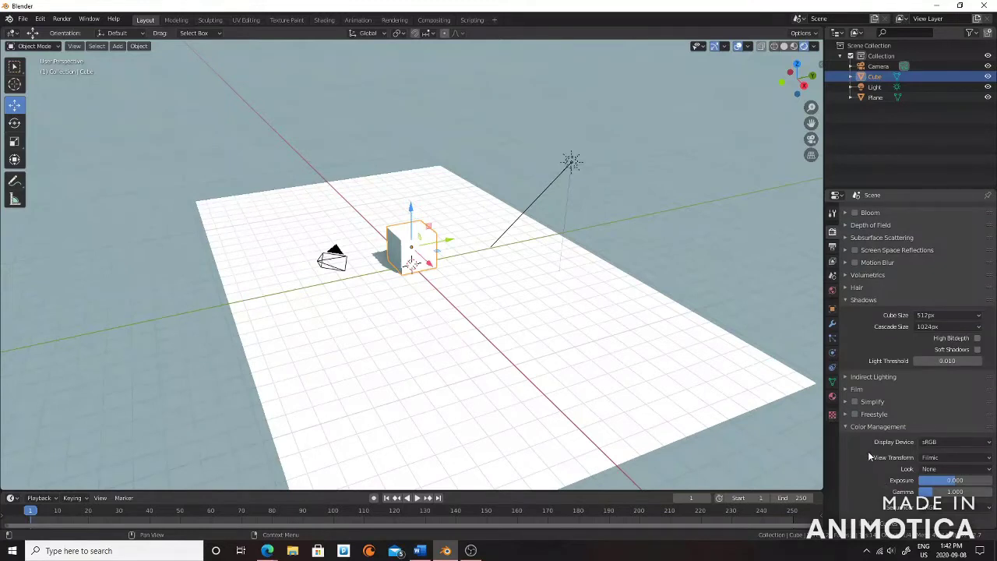
pyautogui.scroll(5, 877, 462)
pyautogui.click(831, 395)
# Keep Principled BSDF as the cube material's surface shader.
pyautogui.click(986, 360)
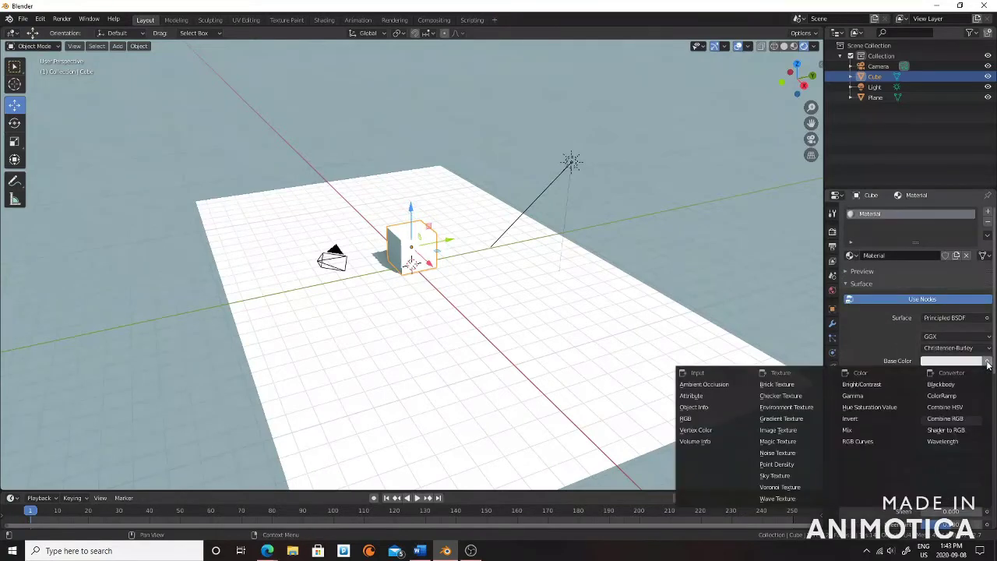
pyautogui.click(986, 347)
pyautogui.click(985, 318)
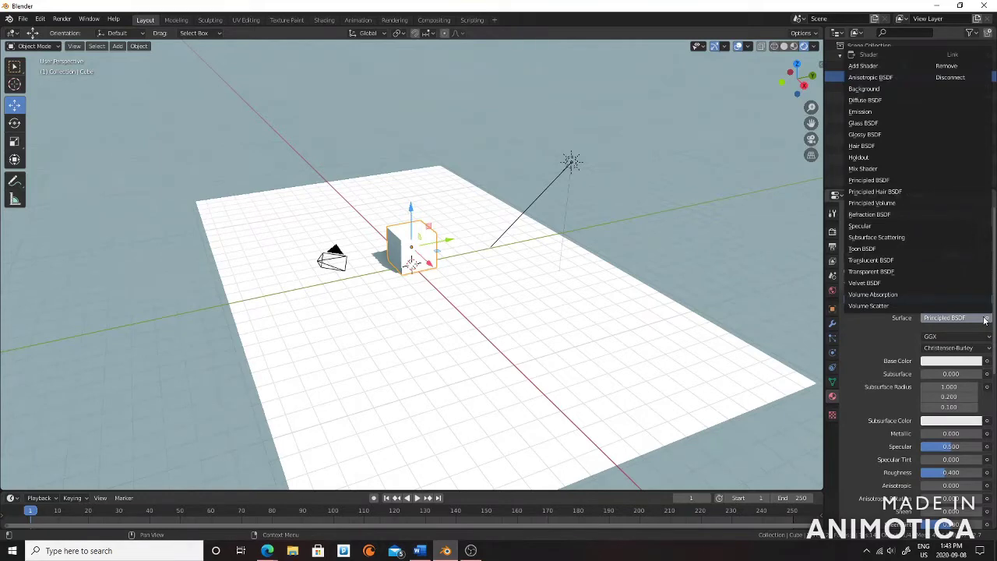
pyautogui.click(868, 180)
pyautogui.scroll(-3, 932, 313)
pyautogui.scroll(-3, 932, 313)
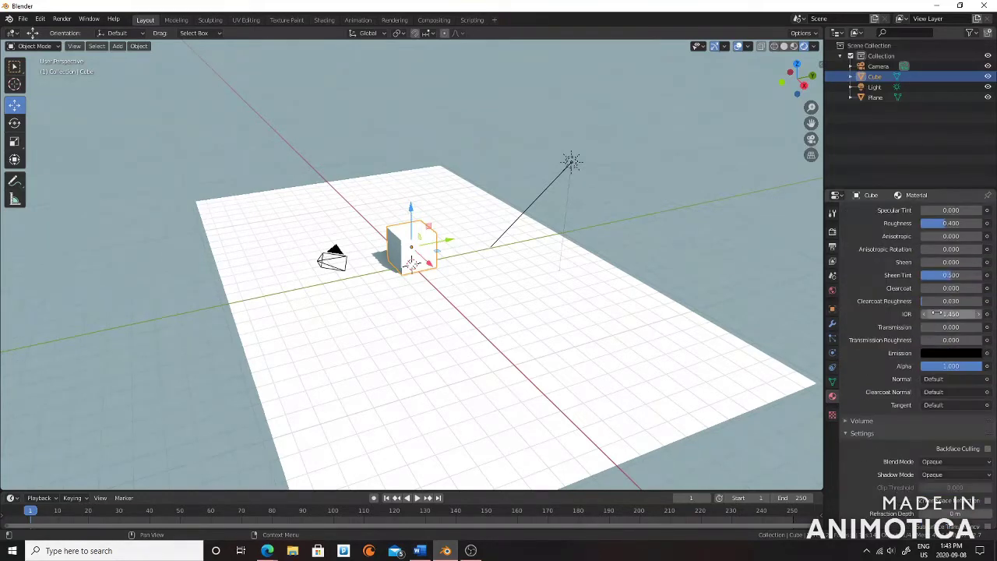
# Set the material's Transmission to 1.000 and Roughness to 0.000 for a glassy cube.
pyautogui.moveTo(935, 327); pyautogui.dragTo(983, 327)
pyautogui.scroll(8, 417, 241)
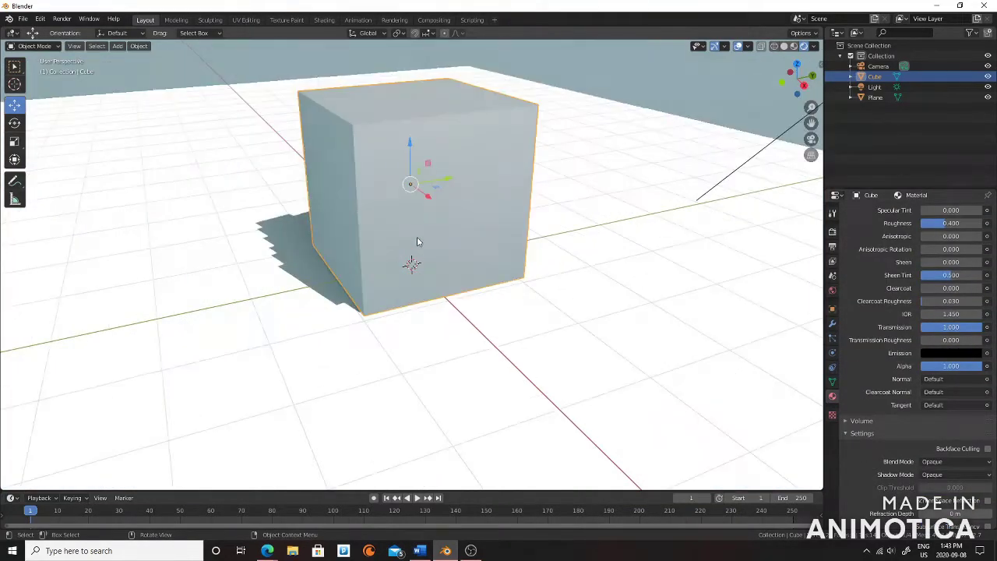
pyautogui.moveTo(953, 223); pyautogui.dragTo(923, 223)
pyautogui.scroll(-4, 411, 212)
pyautogui.scroll(-5, 410, 211)
pyautogui.scroll(6, 467, 225)
pyautogui.scroll(4, 467, 225)
pyautogui.scroll(-3, 468, 224)
# Move the cube about 0.15 m along Z and reconfirm the Roughness value.
pyautogui.moveTo(409, 143)
pyautogui.mouseDown()
pyautogui.moveTo(410, 174)
pyautogui.moveTo(411, 156)
pyautogui.mouseUp()
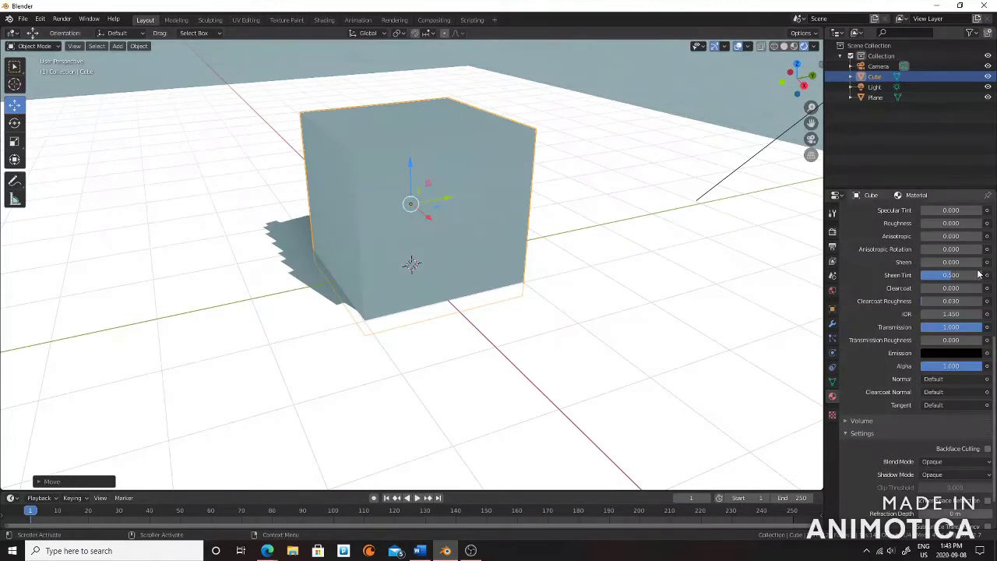
pyautogui.moveTo(410, 156); pyautogui.dragTo(409, 146)
pyautogui.scroll(2, 942, 327)
pyautogui.scroll(4, 942, 327)
pyautogui.click(942, 409)
pyautogui.press('Return')
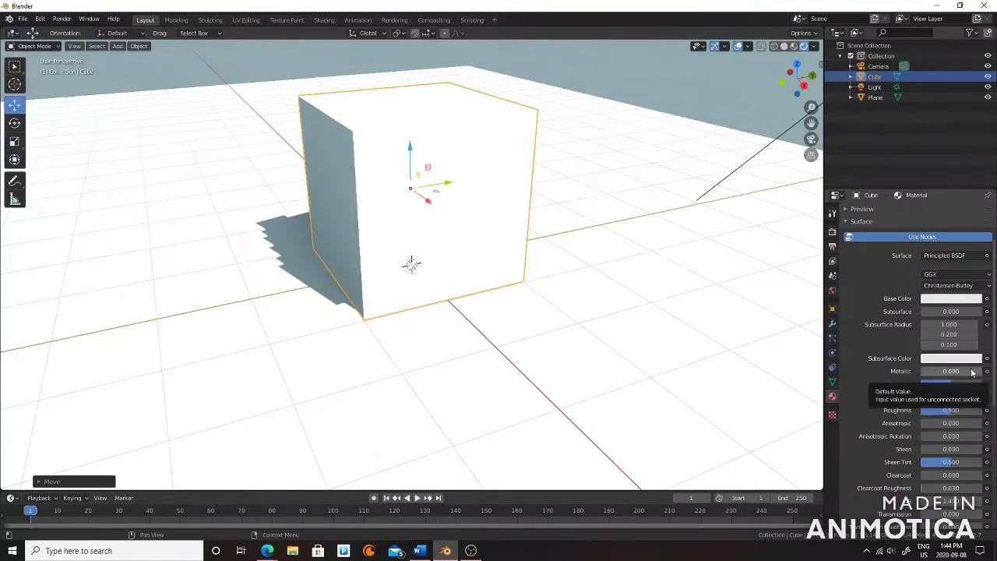
# Make the Base Color lime green (H 0.227, S 0.930, V 1.000), keeping Subsurface Color near-white.
pyautogui.click(958, 299)
pyautogui.click(925, 195)
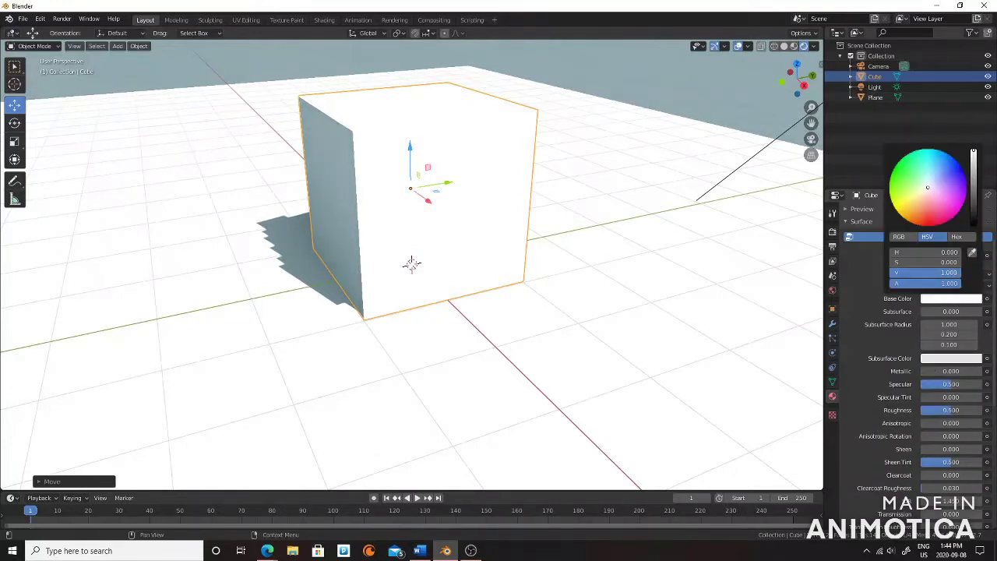
pyautogui.moveTo(925, 196); pyautogui.dragTo(957, 171)
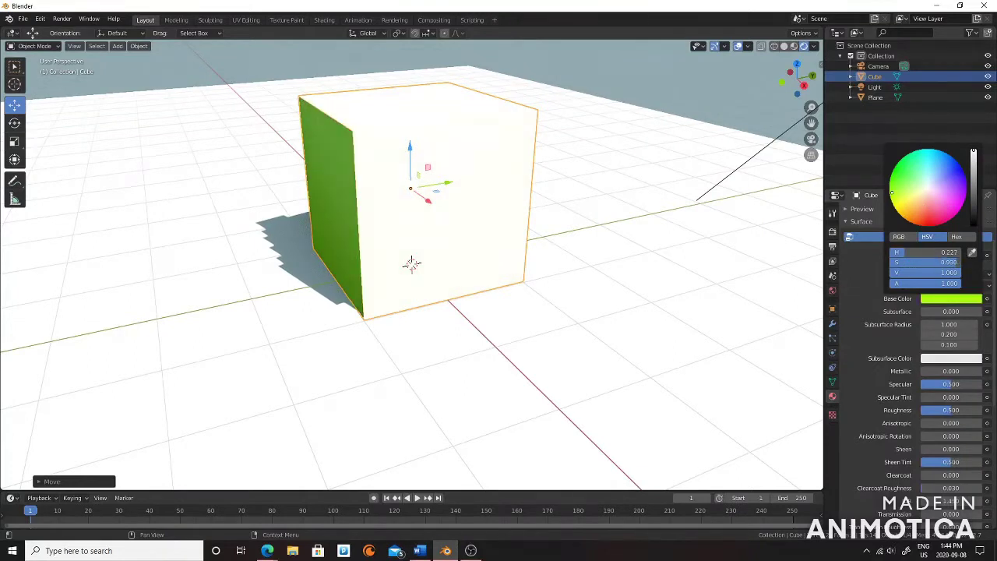
pyautogui.scroll(-4, 472, 255)
pyautogui.click(942, 360)
pyautogui.moveTo(896, 321); pyautogui.dragTo(917, 314)
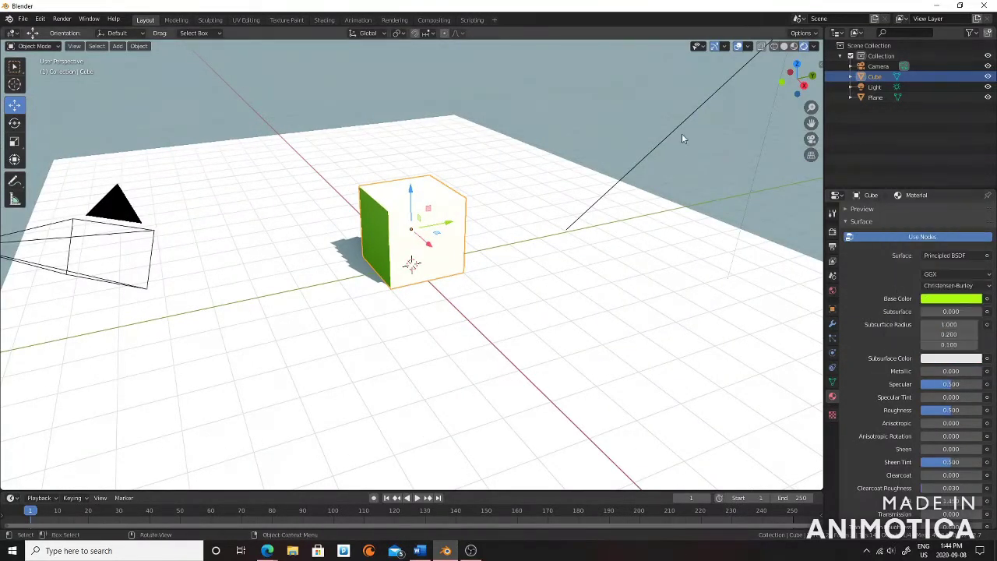
pyautogui.click(14, 122)
# Set the cube's Base Color back to white.
pyautogui.moveTo(233, 272); pyautogui.dragTo(358, 280, button='middle')
pyautogui.moveTo(624, 351)
pyautogui.mouseDown(button='middle')
pyautogui.moveTo(394, 294)
pyautogui.moveTo(434, 282)
pyautogui.mouseUp(button='middle')
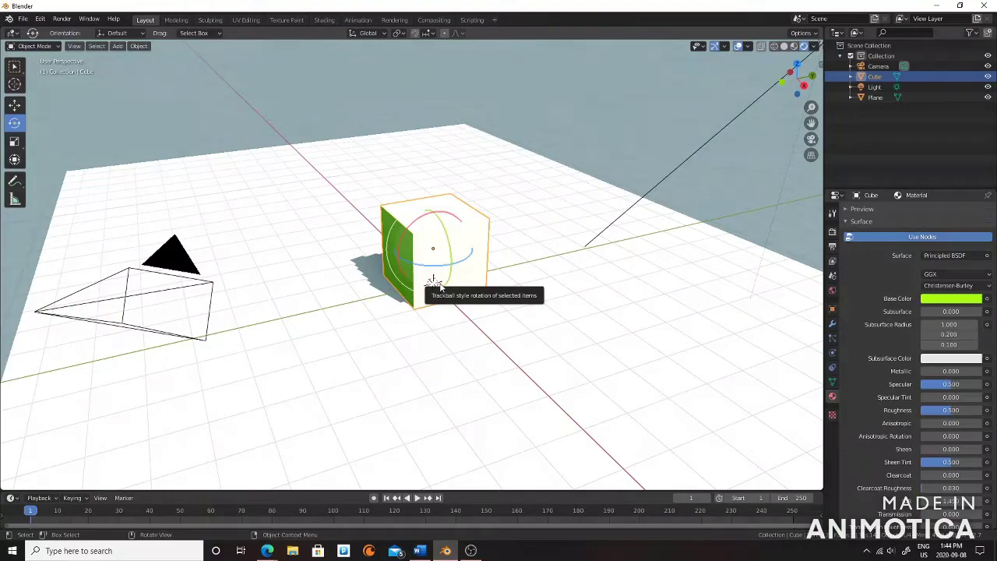
pyautogui.click(951, 298)
pyautogui.click(934, 201)
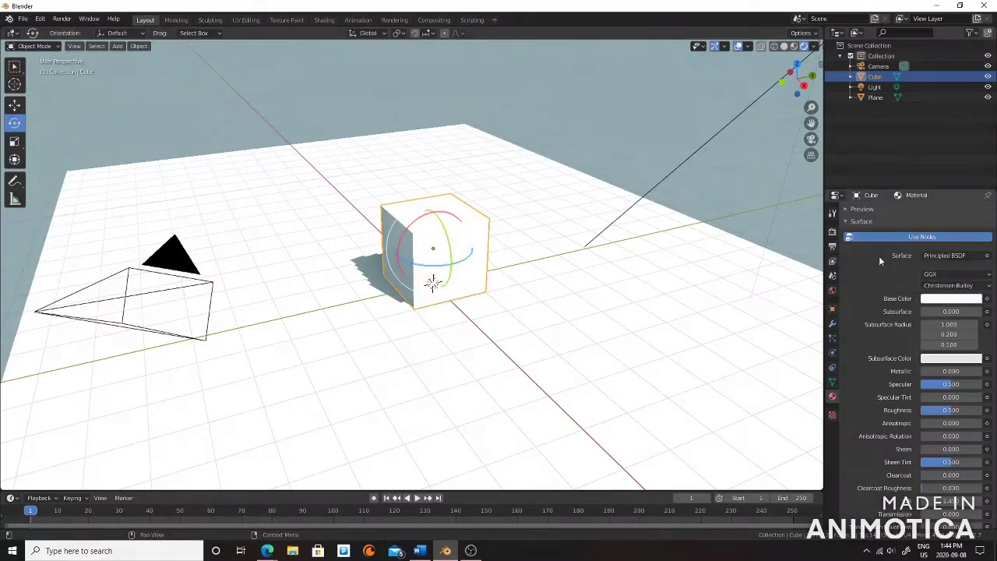
# Raise the sun light higher above the scene and slightly left.
pyautogui.moveTo(545, 350); pyautogui.dragTo(467, 311, button='middle')
pyautogui.moveTo(400, 282)
pyautogui.mouseDown(button='middle')
pyautogui.moveTo(597, 104)
pyautogui.moveTo(467, 155)
pyautogui.mouseUp(button='middle')
pyautogui.click(410, 102)
pyautogui.click(14, 104)
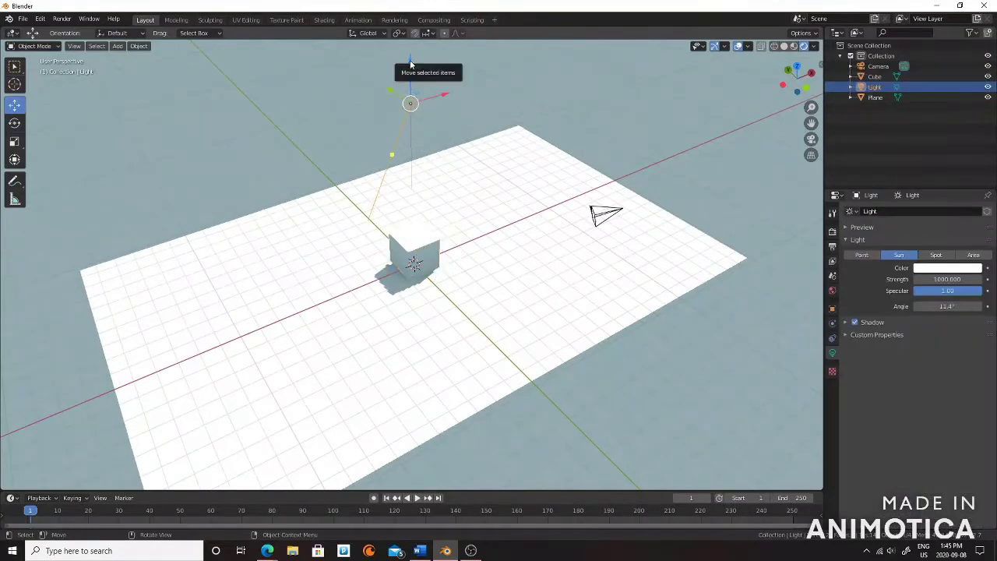
pyautogui.moveTo(411, 62); pyautogui.dragTo(408, 45)
pyautogui.moveTo(387, 81); pyautogui.dragTo(355, 60)
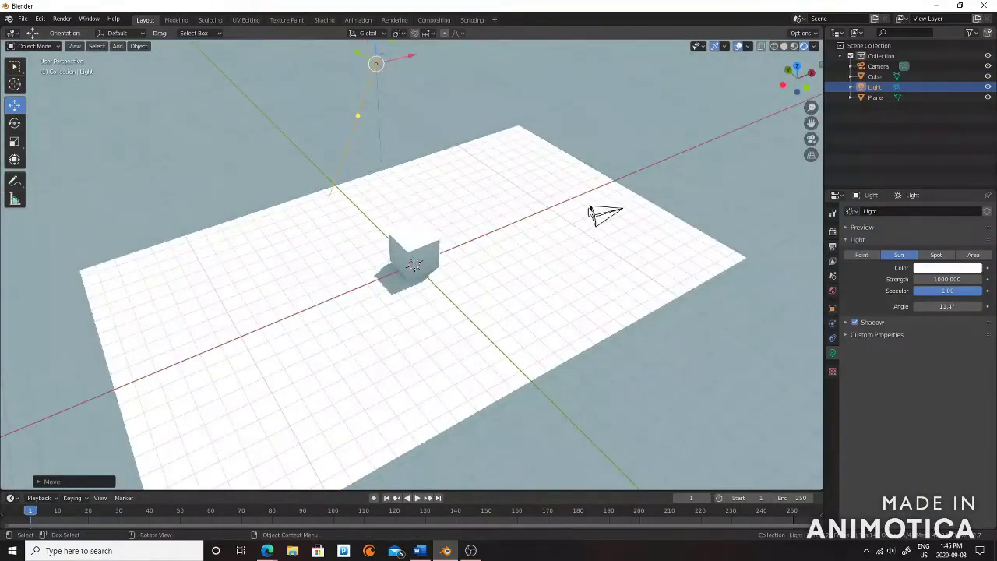
# Select the camera, preview the scene through it, then reselect the cube.
pyautogui.click(606, 211)
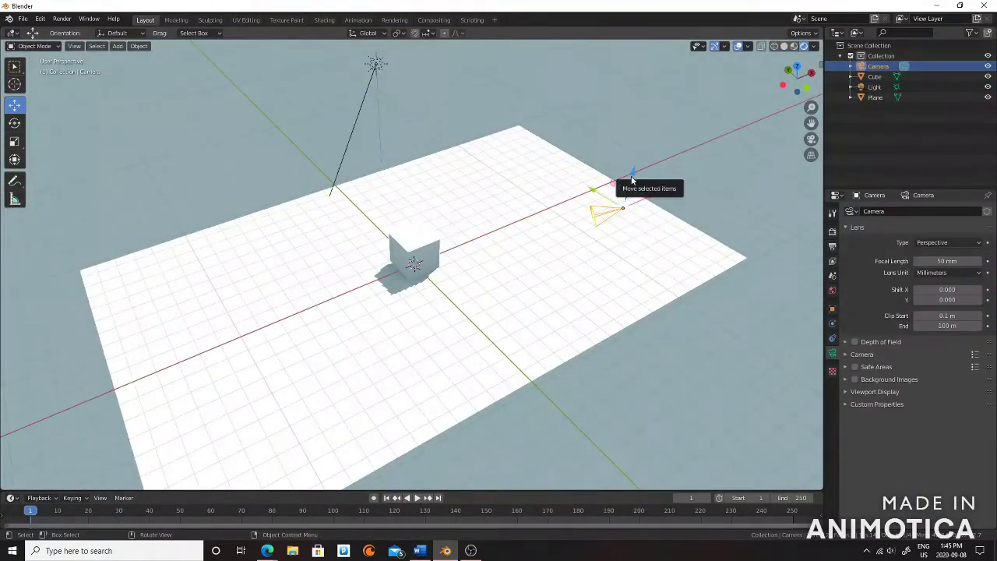
pyautogui.click(810, 138)
pyautogui.click(810, 139)
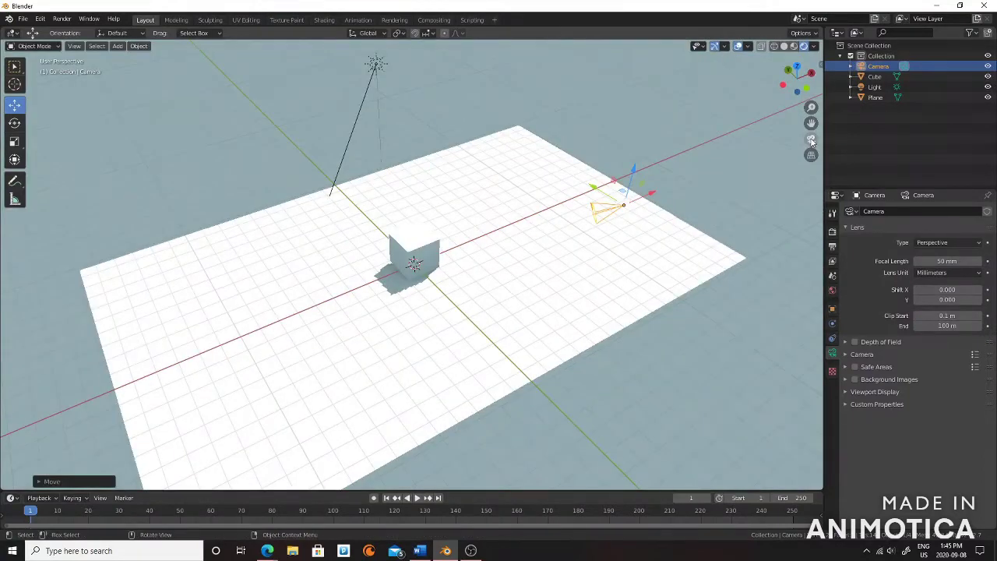
pyautogui.click(421, 248)
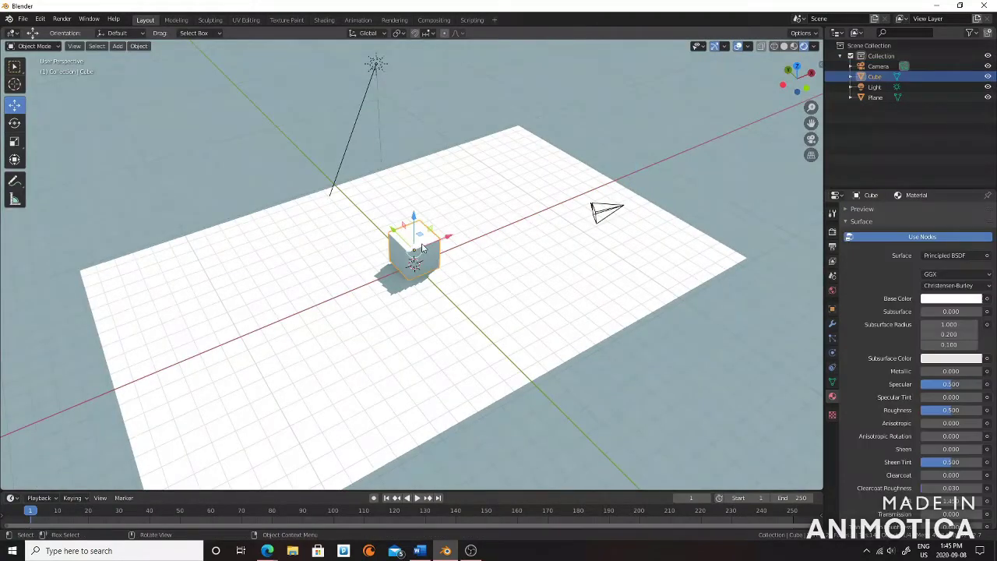
# Give the ground plane a new material, Material.002, with a white Base Color.
pyautogui.click(875, 97)
pyautogui.click(888, 257)
pyautogui.click(987, 221)
pyautogui.click(875, 255)
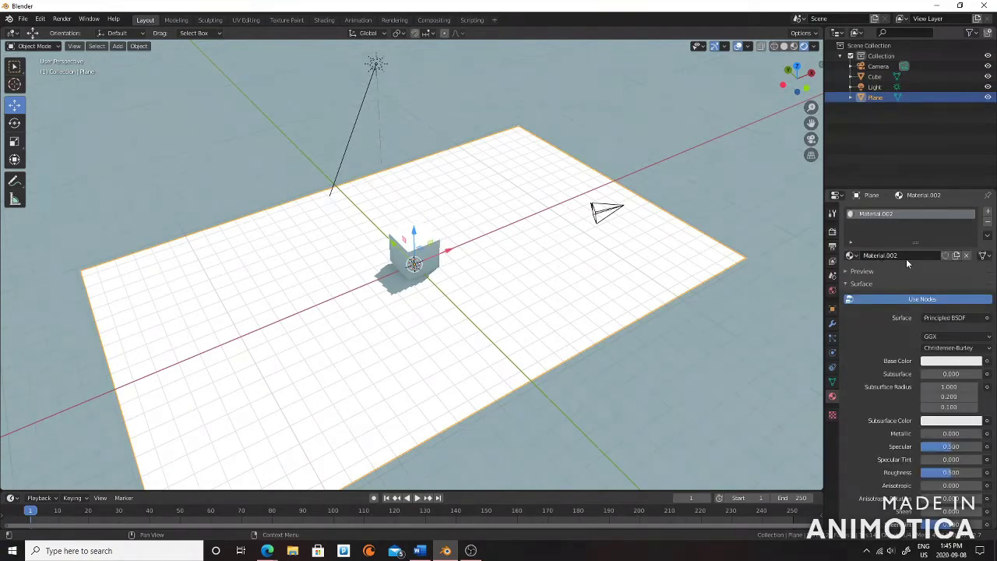
pyautogui.click(951, 361)
pyautogui.moveTo(973, 214); pyautogui.dragTo(973, 286)
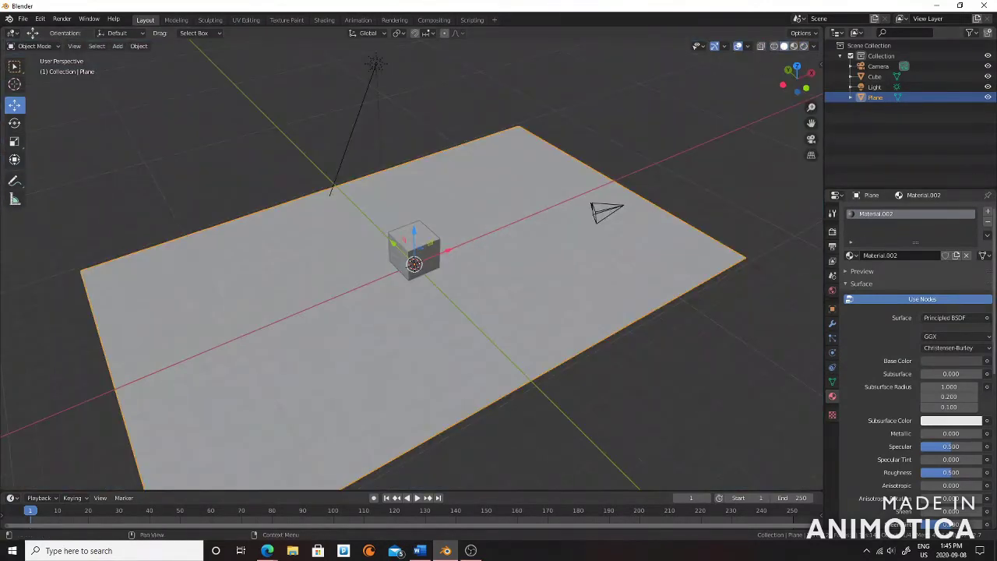
pyautogui.click(951, 361)
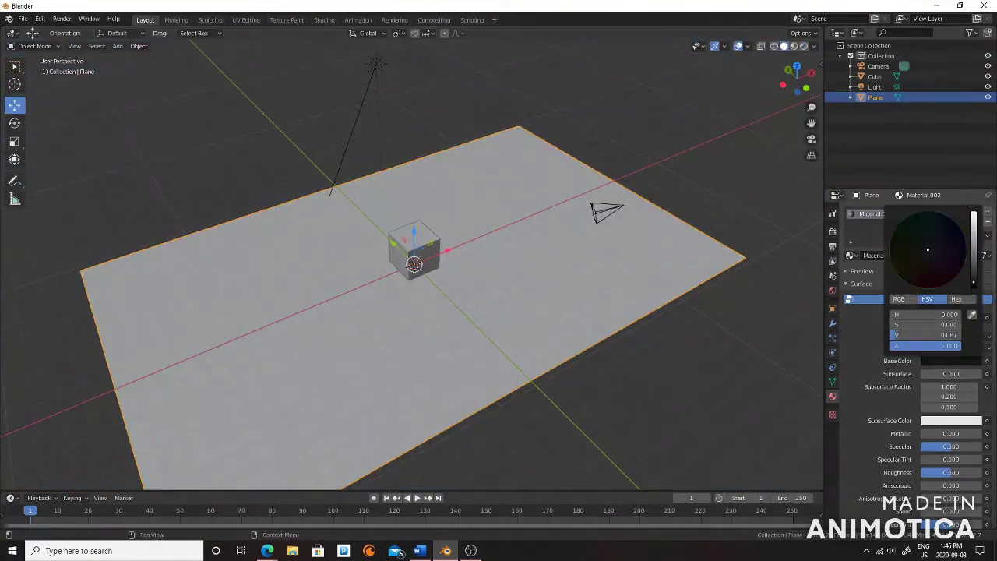
pyautogui.moveTo(972, 286); pyautogui.dragTo(974, 215)
pyautogui.scroll(-5, 911, 351)
pyautogui.scroll(5, 911, 350)
# Rotate the sun light to point straight down.
pyautogui.click(872, 88)
pyautogui.click(14, 123)
pyautogui.moveTo(375, 49); pyautogui.dragTo(405, 93)
# Switch the viewport to Material Preview and orbit around the scene.
pyautogui.click(896, 77)
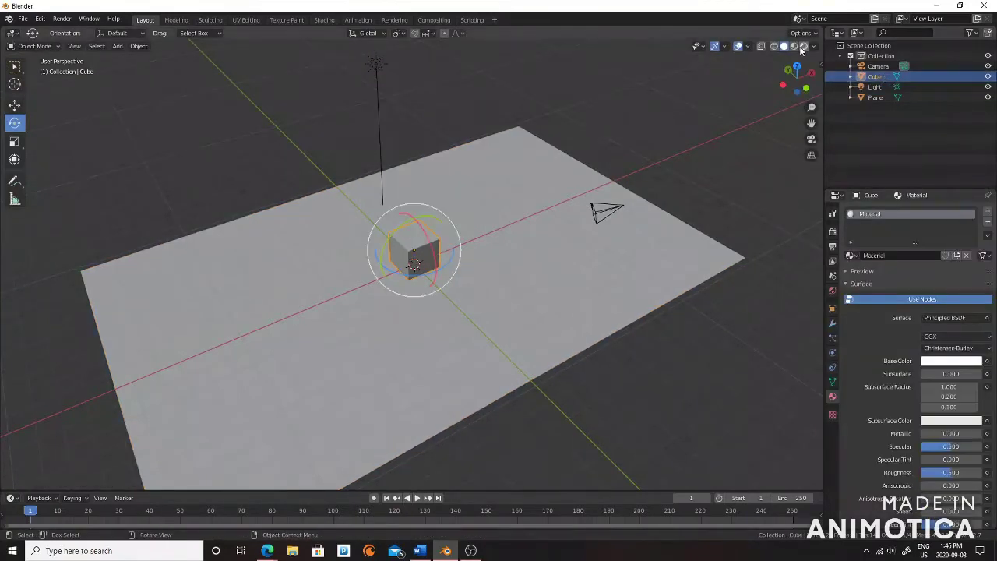
pyautogui.click(803, 47)
pyautogui.moveTo(796, 78); pyautogui.dragTo(675, 359)
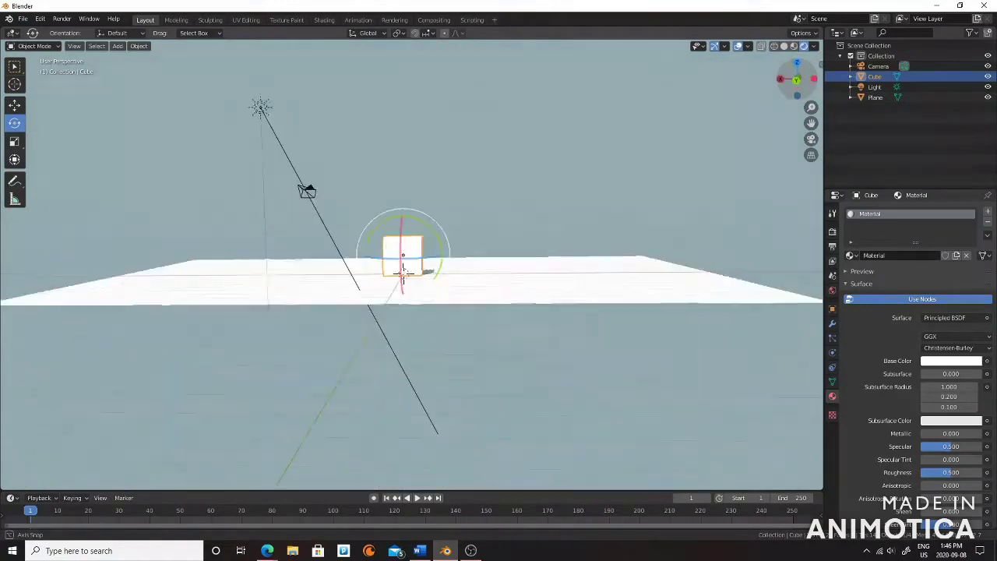
pyautogui.click(674, 359)
pyautogui.scroll(-3, 494, 280)
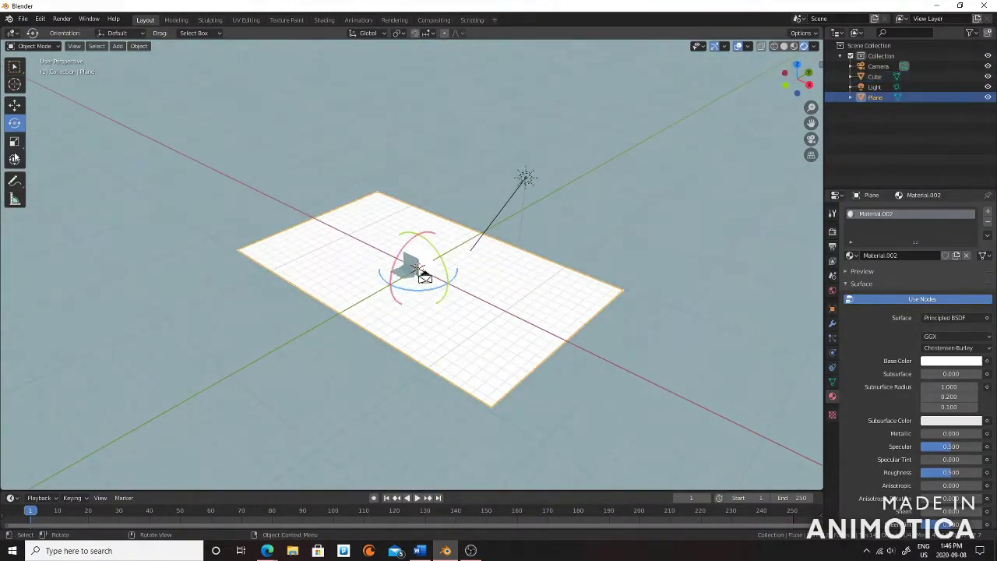
# Scale the ground plane up further.
pyautogui.click(14, 141)
pyautogui.press('s')
pyautogui.click(471, 241)
pyautogui.moveTo(436, 282); pyautogui.dragTo(457, 302)
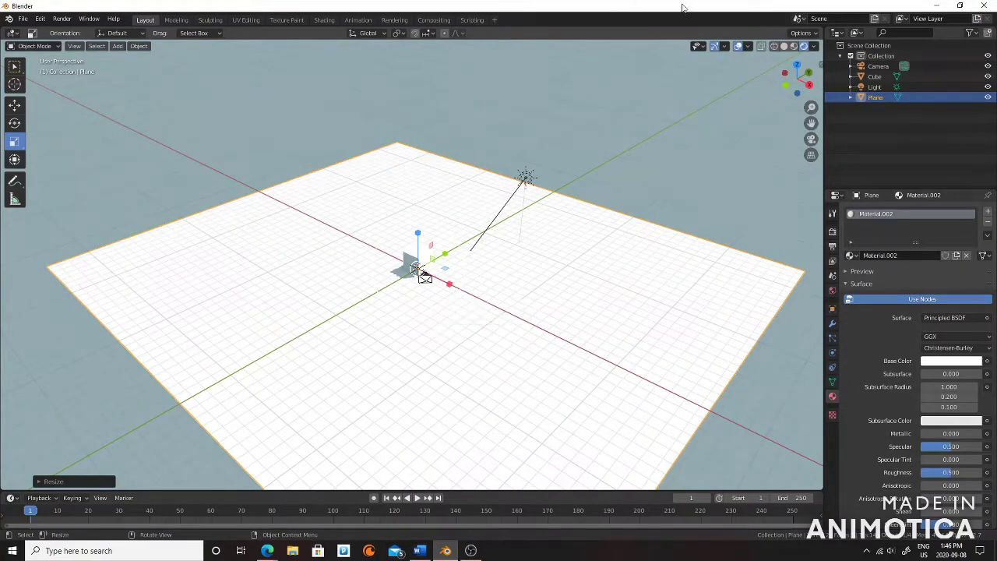
pyautogui.scroll(3, 460, 218)
pyautogui.scroll(2, 461, 219)
# Duplicate the cube as Cube.001 and lift the copy straight up above the original.
pyautogui.click(483, 257)
pyautogui.click(15, 106)
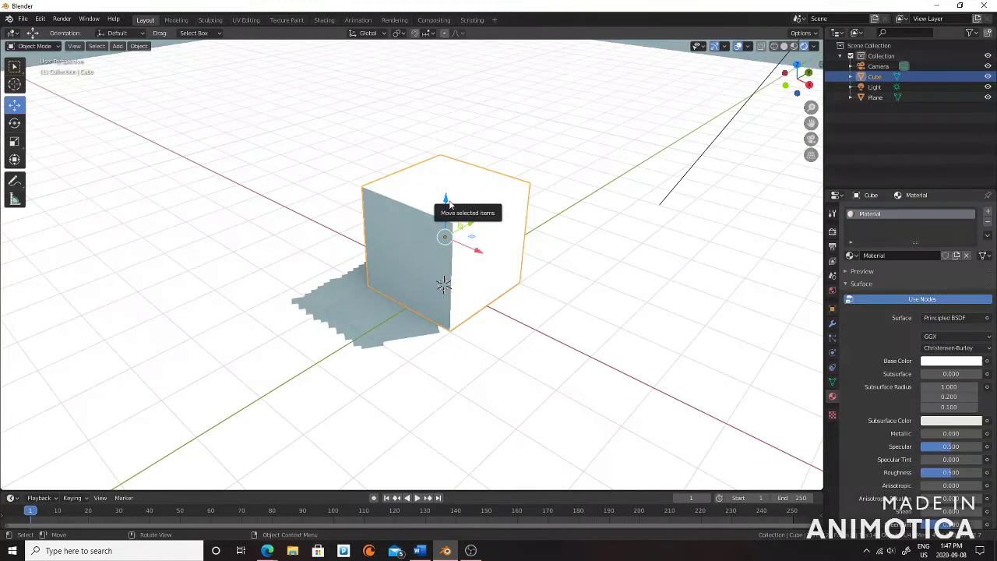
pyautogui.click(471, 550)
pyautogui.click(806, 32)
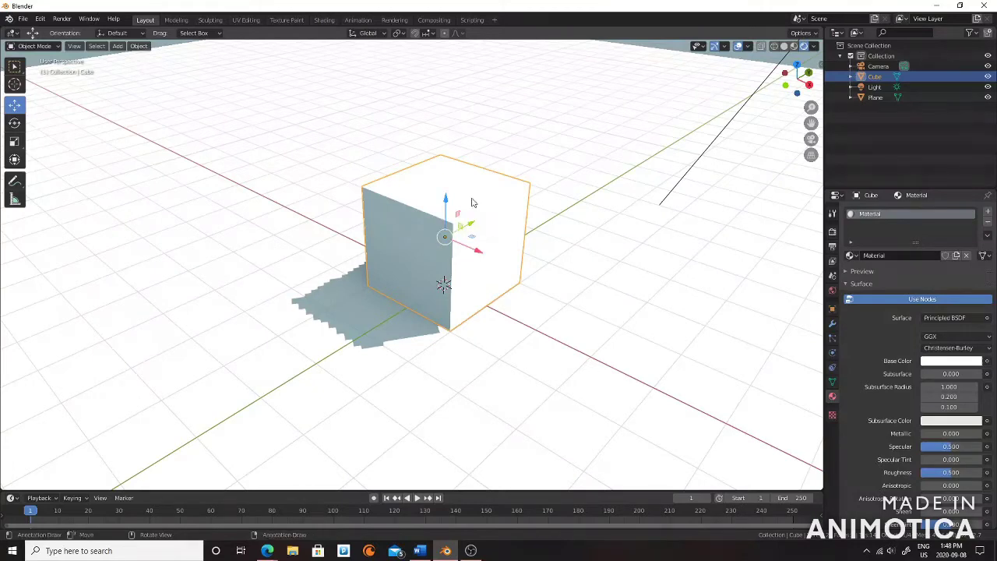
pyautogui.hotkey('shift', 'd')
pyautogui.rightClick(449, 226)
pyautogui.moveTo(449, 227); pyautogui.dragTo(447, 81)
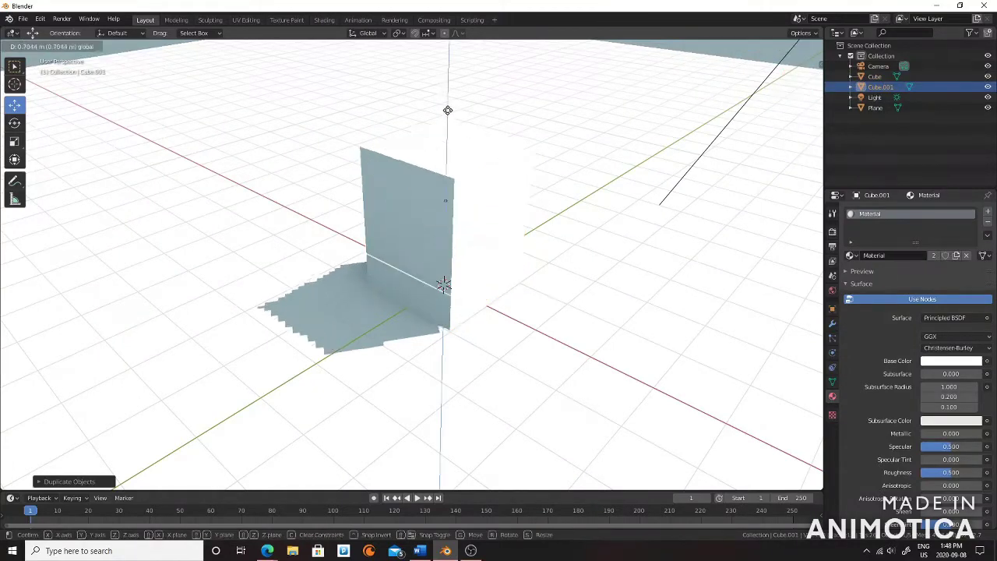
# Duplicate the top cube and lift the copy onto the top of the column.
pyautogui.scroll(-5, 451, 206)
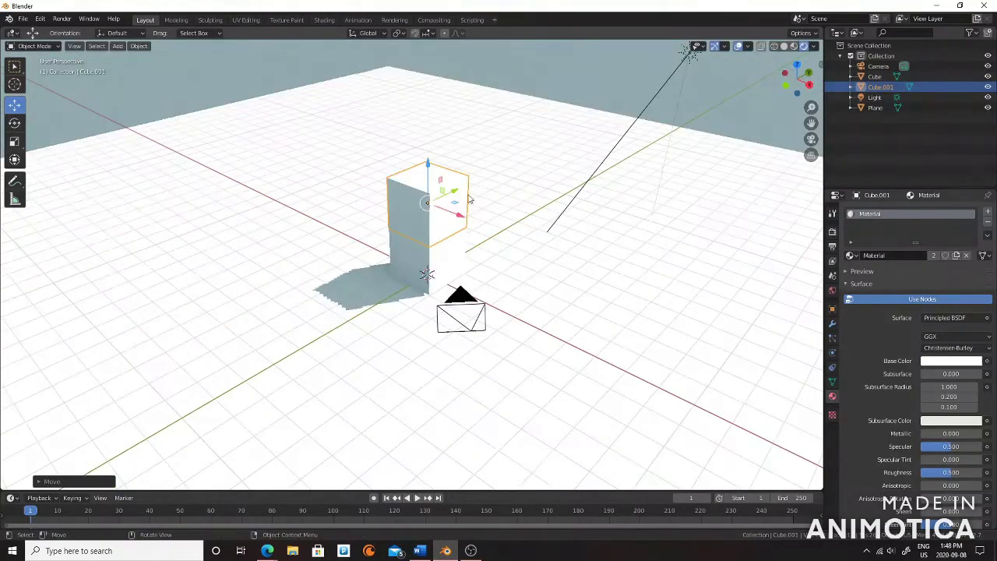
pyautogui.hotkey('shift', 'd')
pyautogui.rightClick(450, 204)
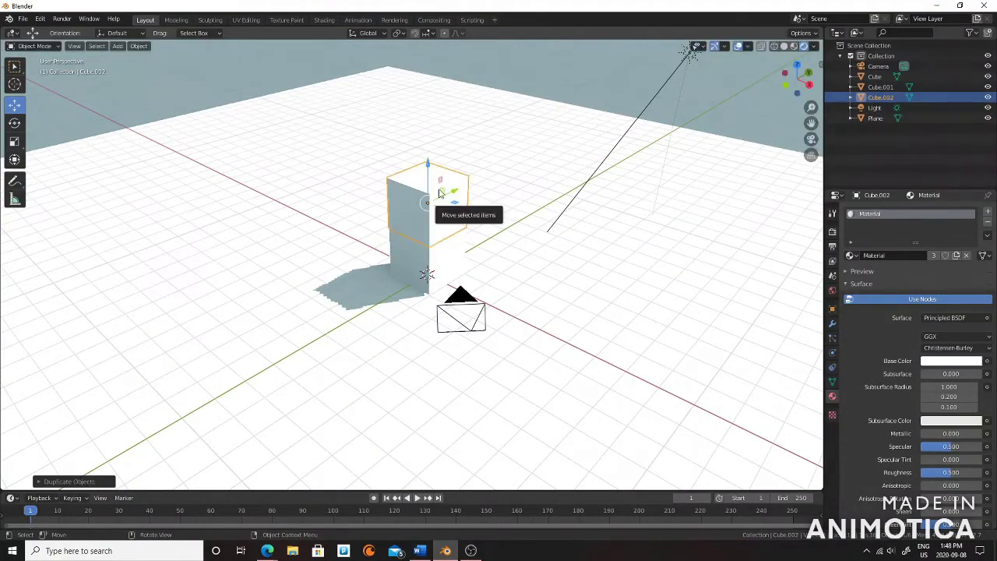
pyautogui.moveTo(428, 168); pyautogui.dragTo(426, 98)
pyautogui.click(427, 105)
pyautogui.scroll(-2, 768, 118)
pyautogui.scroll(2, 768, 118)
pyautogui.moveTo(769, 119); pyautogui.dragTo(429, 185, button='middle')
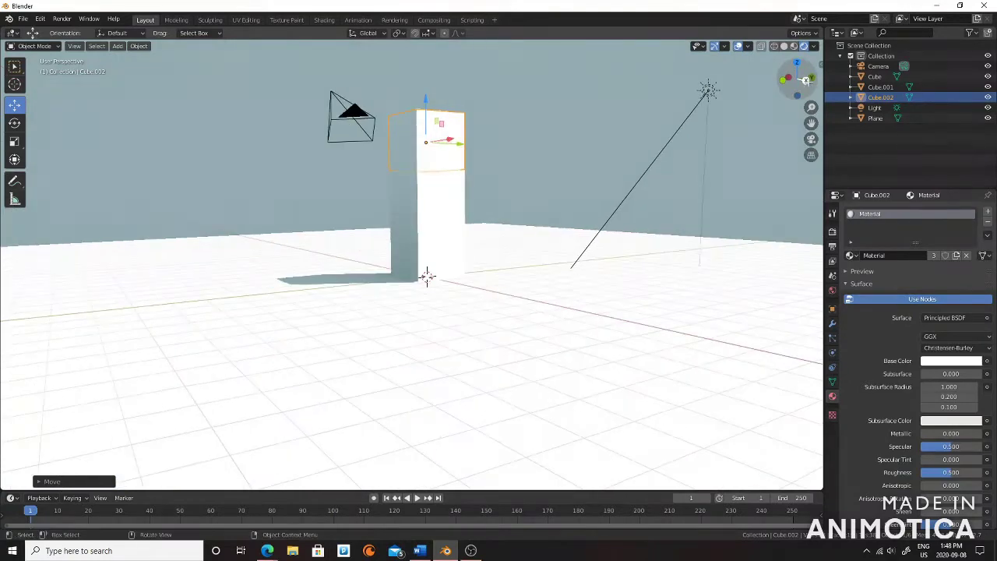
# Stack two more duplicated cubes on top of the column.
pyautogui.hotkey('shift', 'd')
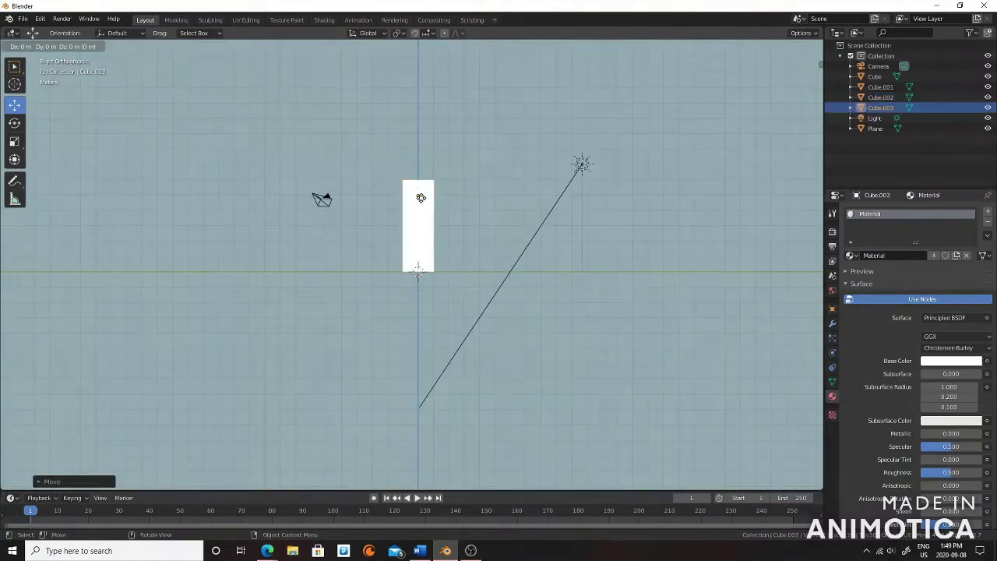
pyautogui.click(417, 126)
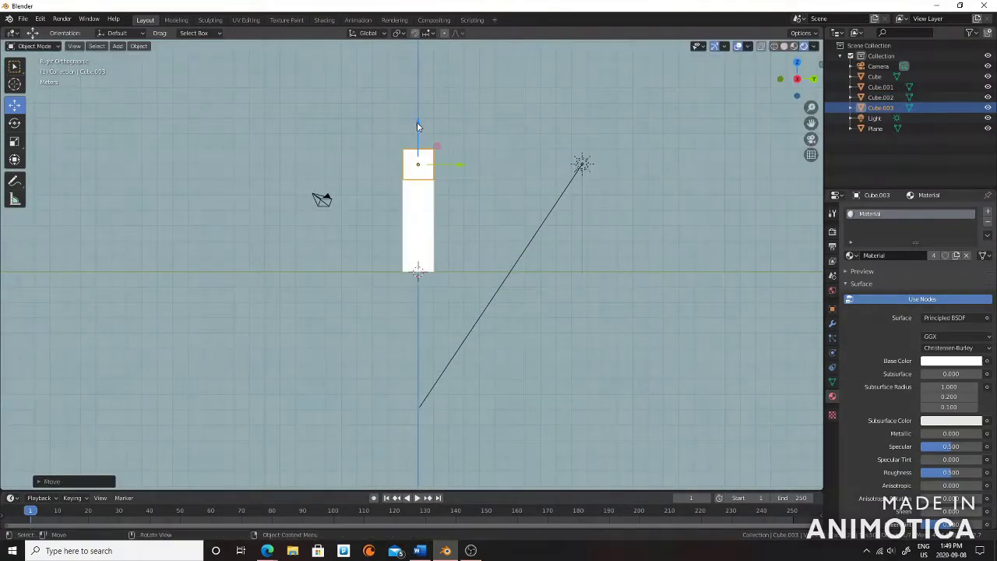
pyautogui.hotkey('ctrl', 'z')
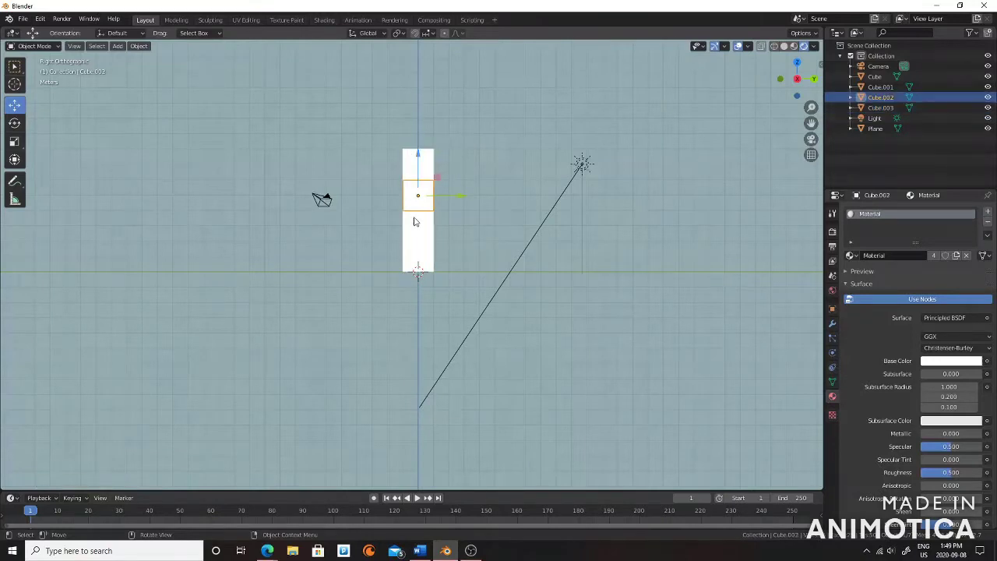
pyautogui.hotkey('ctrl', 'shift', 'z')
pyautogui.hotkey('shift', 'd')
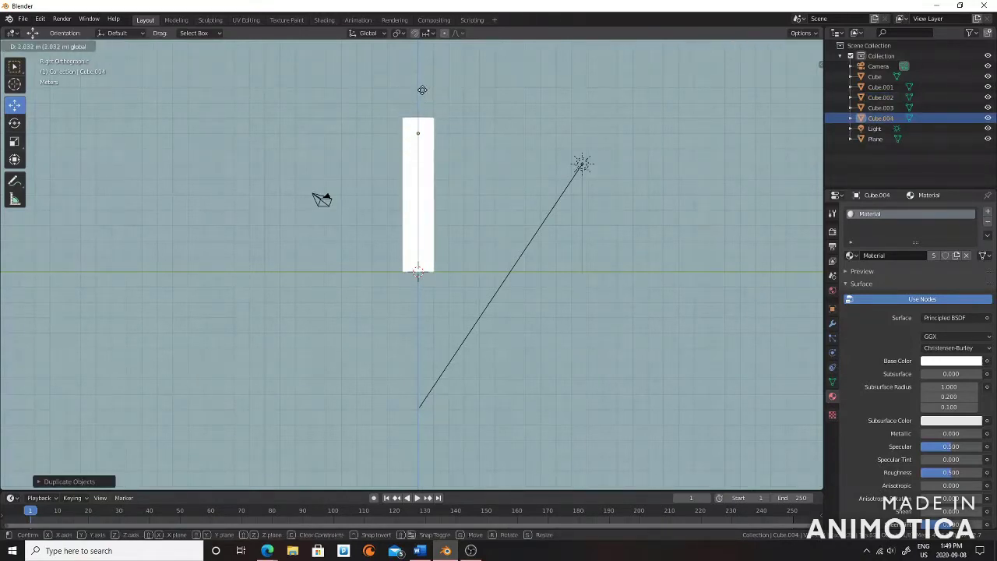
pyautogui.click(422, 89)
# Reselect the top cube and add another copy on top, starting one more duplicate.
pyautogui.scroll(4, 692, 82)
pyautogui.moveTo(795, 80); pyautogui.dragTo(829, 117)
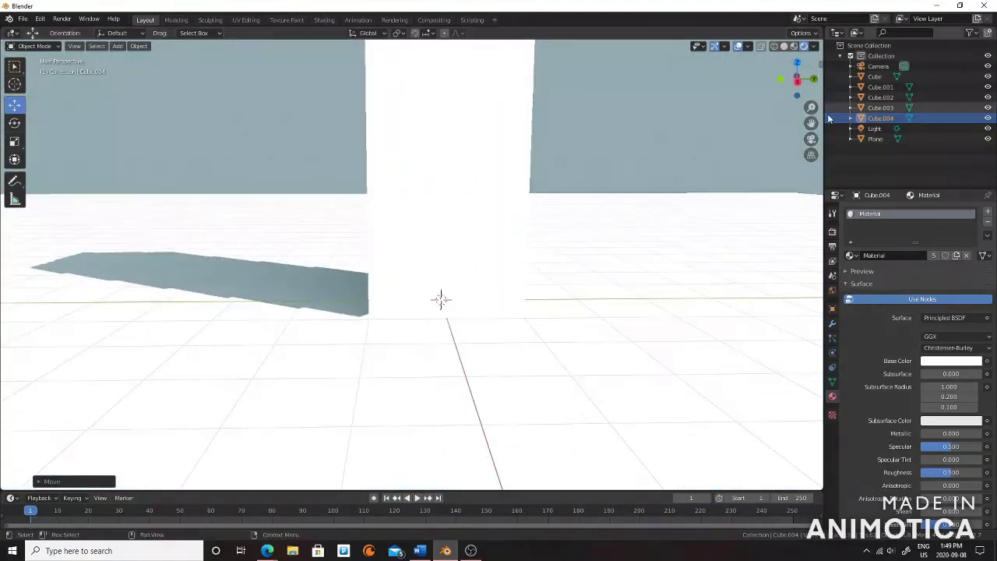
pyautogui.moveTo(796, 78); pyautogui.dragTo(505, 130)
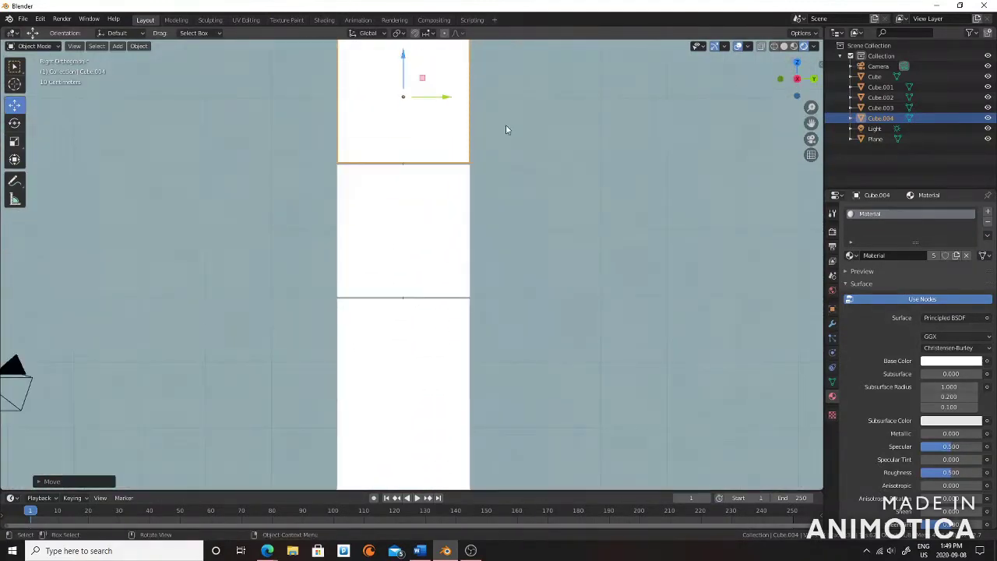
pyautogui.click(424, 227)
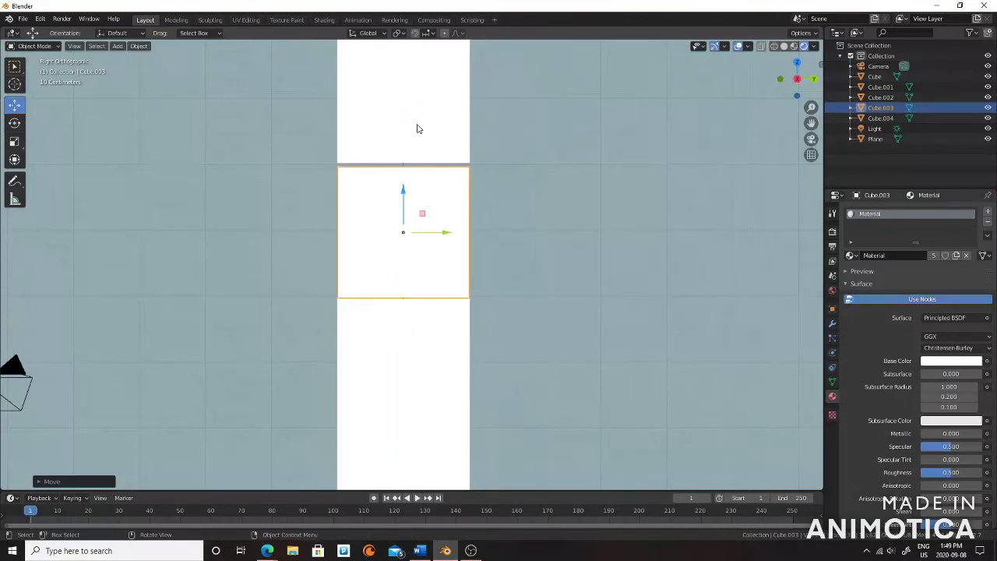
pyautogui.click(417, 128)
pyautogui.scroll(-5, 422, 262)
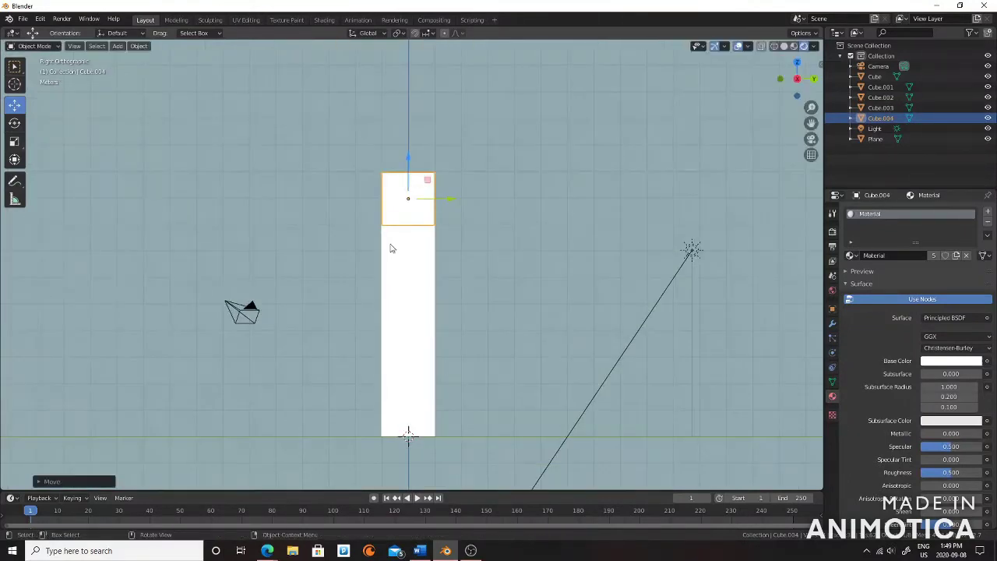
pyautogui.hotkey('shift', 'd')
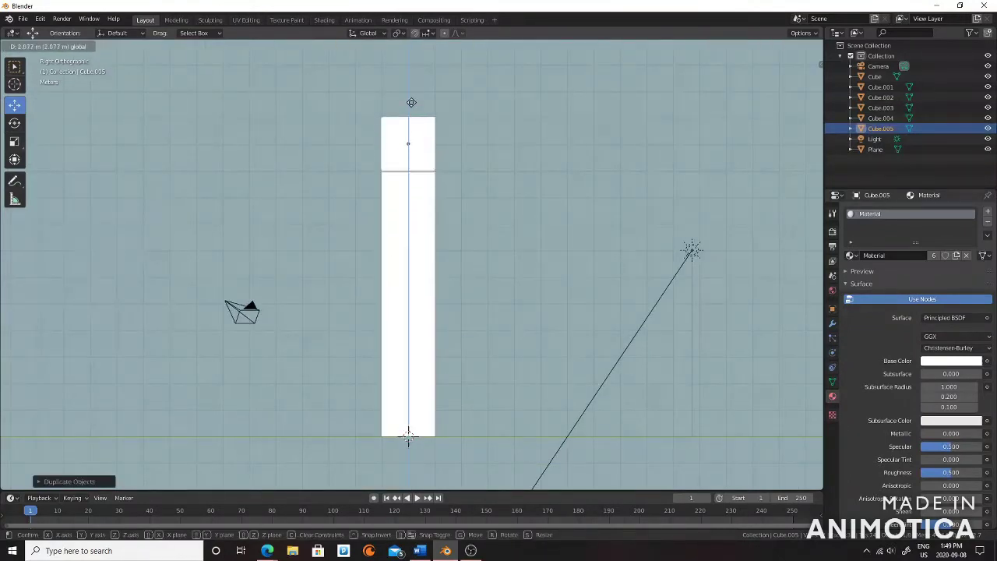
pyautogui.click(411, 103)
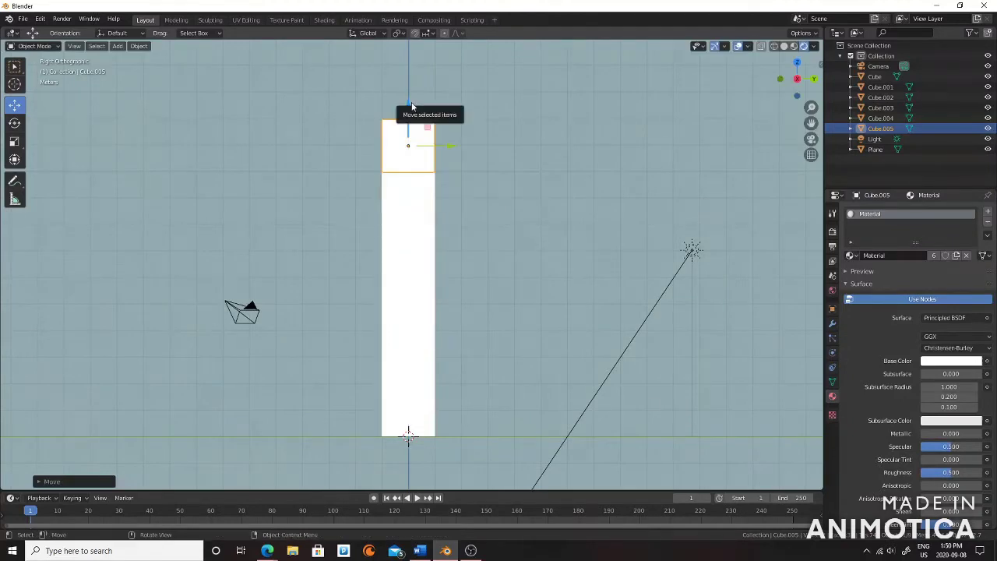
pyautogui.hotkey('shift', 'd')
# Raise the pending duplicate cube into place on top of the column.
pyautogui.rightClick(411, 64)
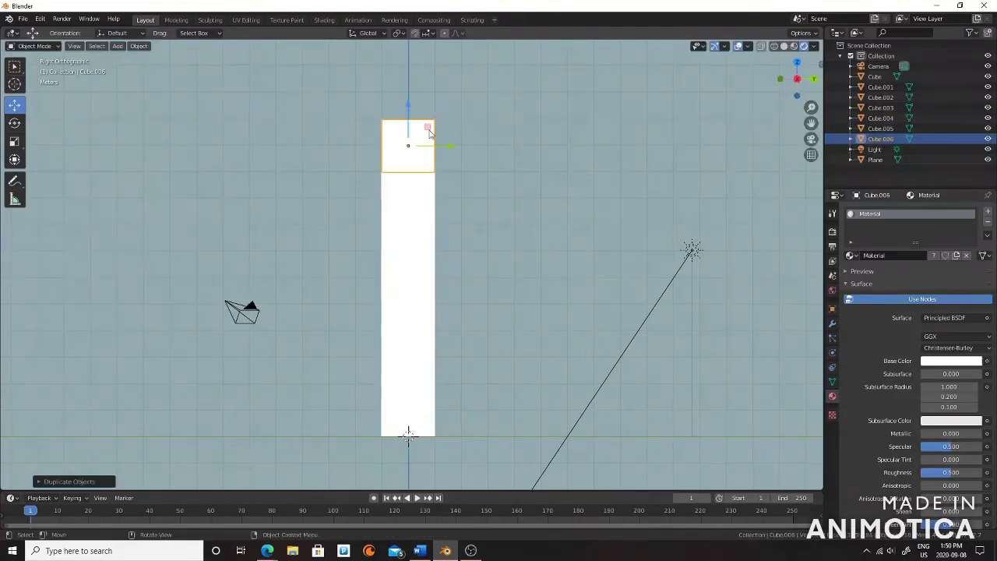
pyautogui.press('g')
pyautogui.click(411, 60)
pyautogui.press('g')
pyautogui.click(410, 56)
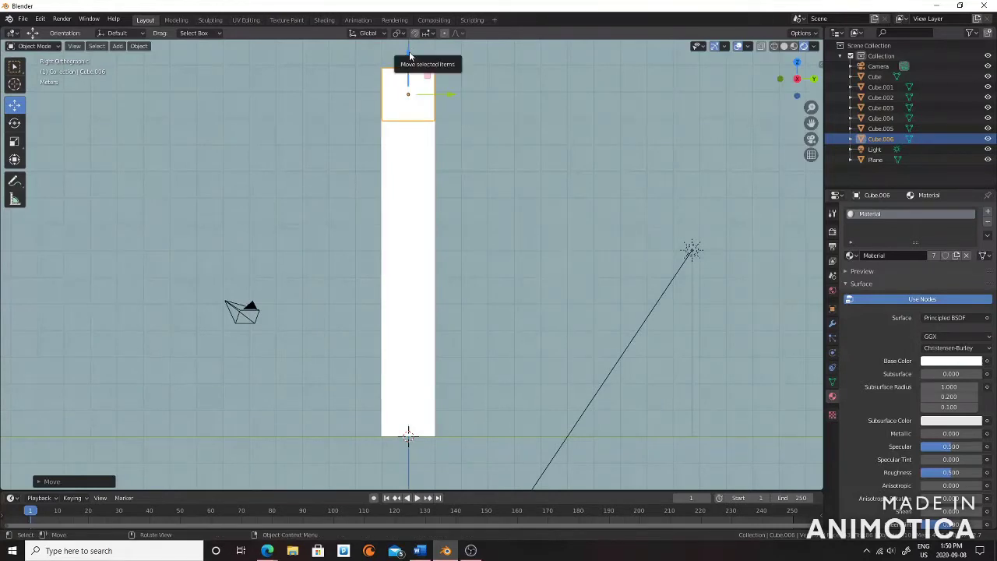
# Duplicate the top cube and set the copy flush on the column top.
pyautogui.hotkey('shift', 'd')
pyautogui.click(409, 52)
pyautogui.moveTo(811, 122); pyautogui.dragTo(595, 171)
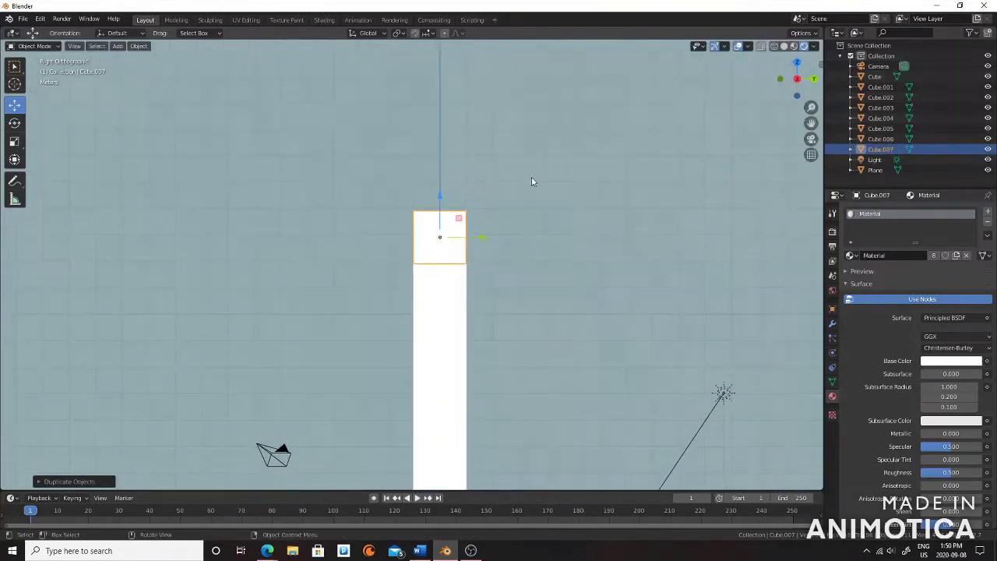
pyautogui.moveTo(439, 201); pyautogui.dragTo(437, 140)
pyautogui.scroll(3, 437, 141)
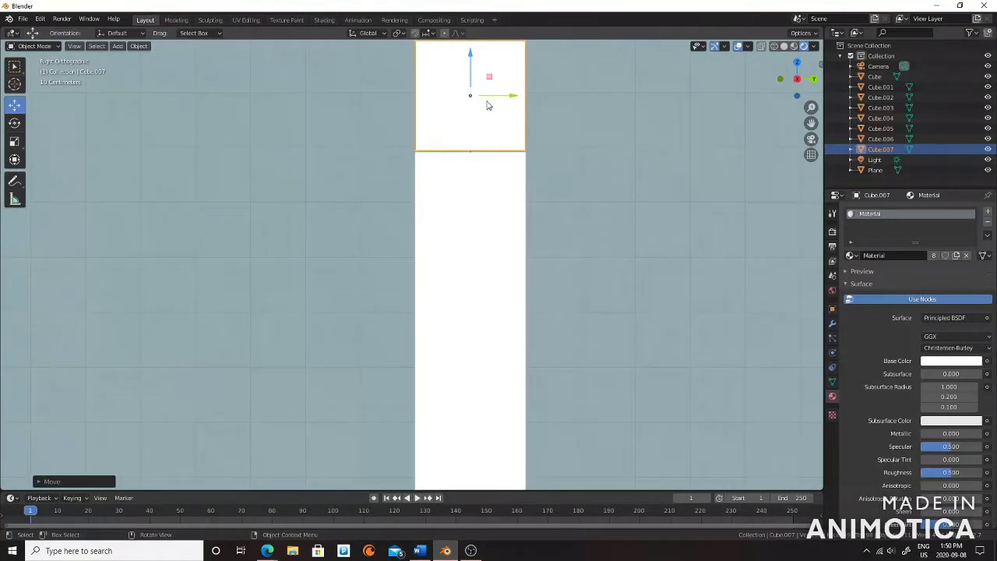
pyautogui.moveTo(460, 85); pyautogui.dragTo(460, 89)
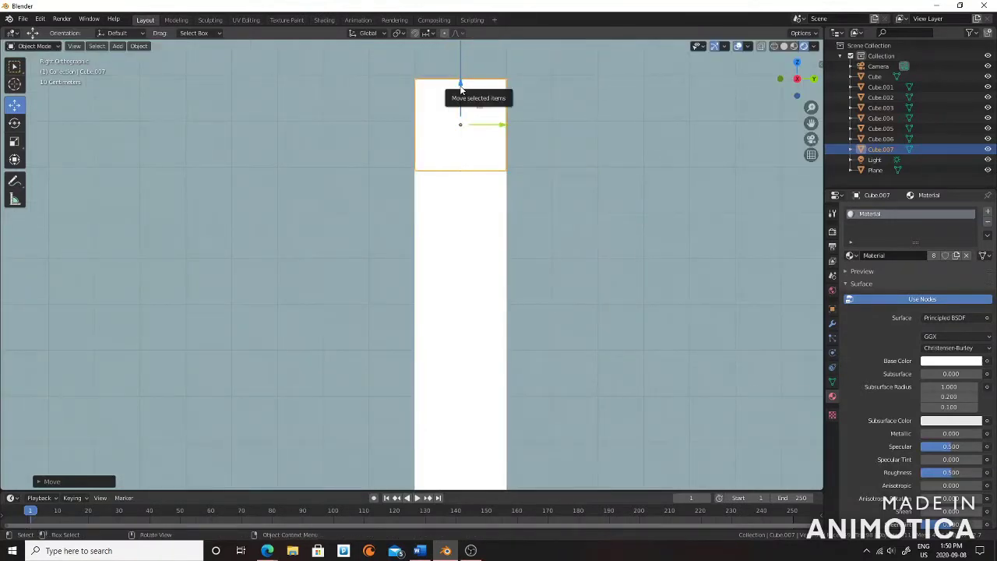
# Add two more copies along Z, bringing the column to ten cubes.
pyautogui.hotkey('shift', 'd')
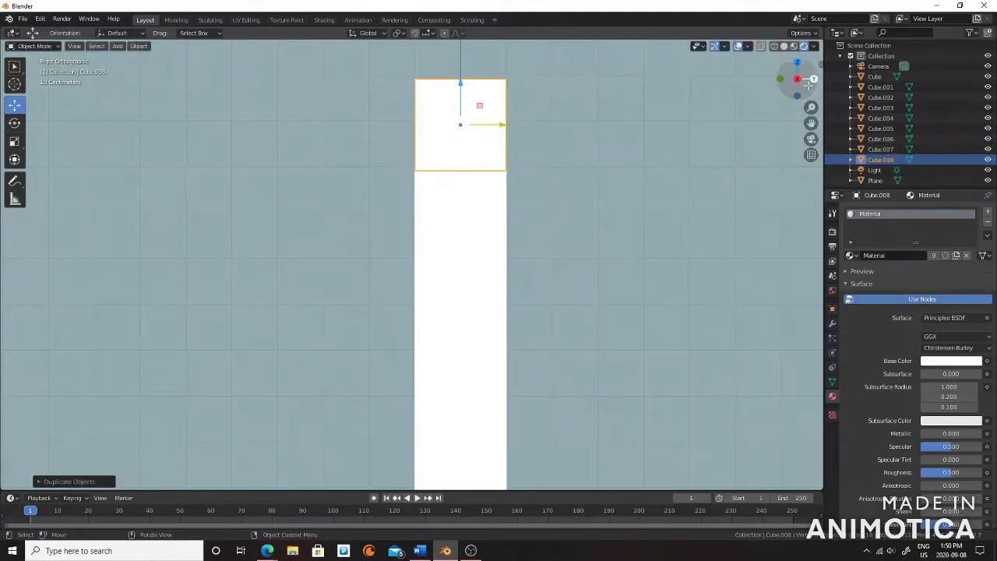
pyautogui.keyDown('shift'); pyautogui.moveTo(487, 83); pyautogui.dragTo(503, 298, button='middle'); pyautogui.keyUp('shift')
pyautogui.moveTo(503, 298); pyautogui.dragTo(489, 209)
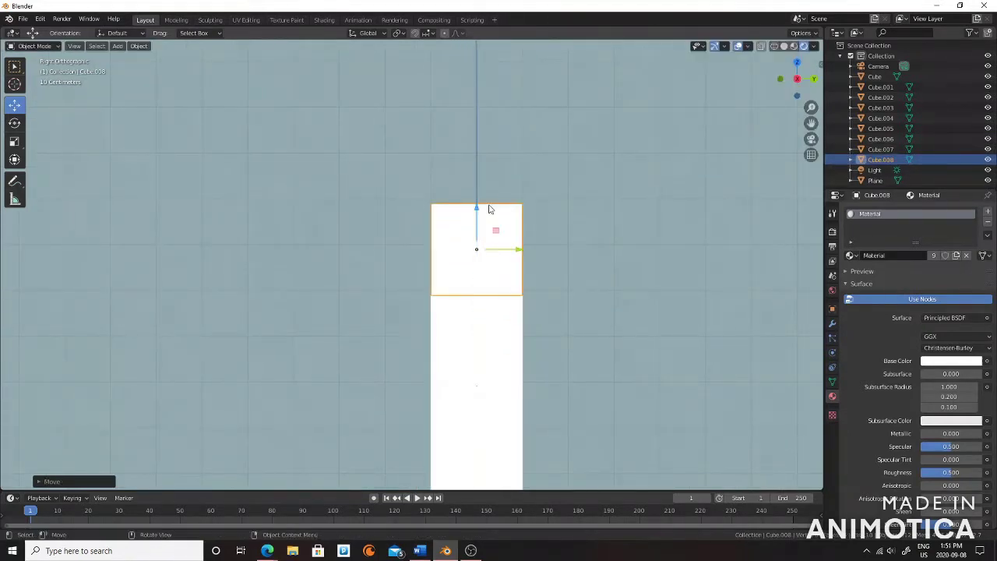
pyautogui.hotkey('shift', 'd')
pyautogui.press('z')
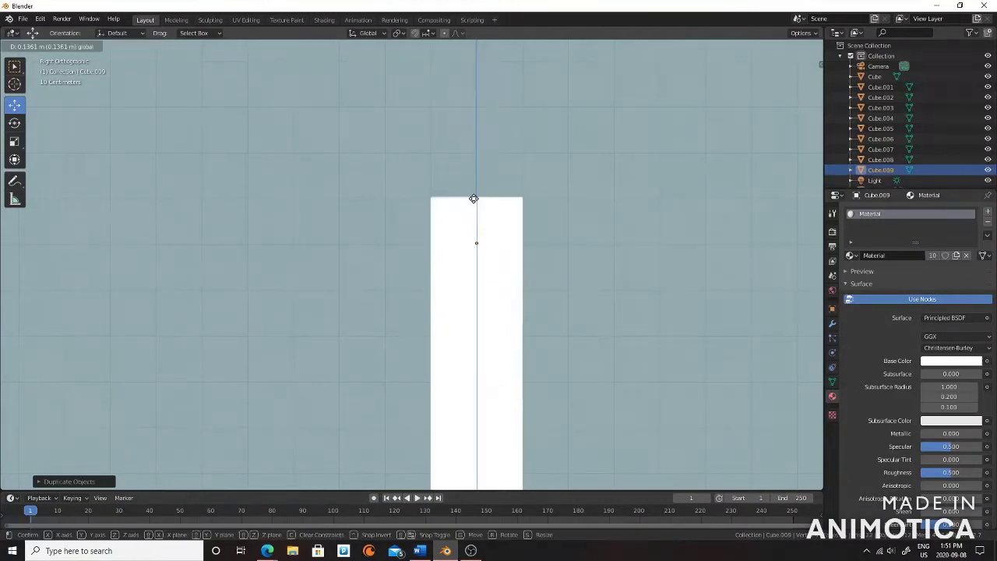
pyautogui.click(475, 114)
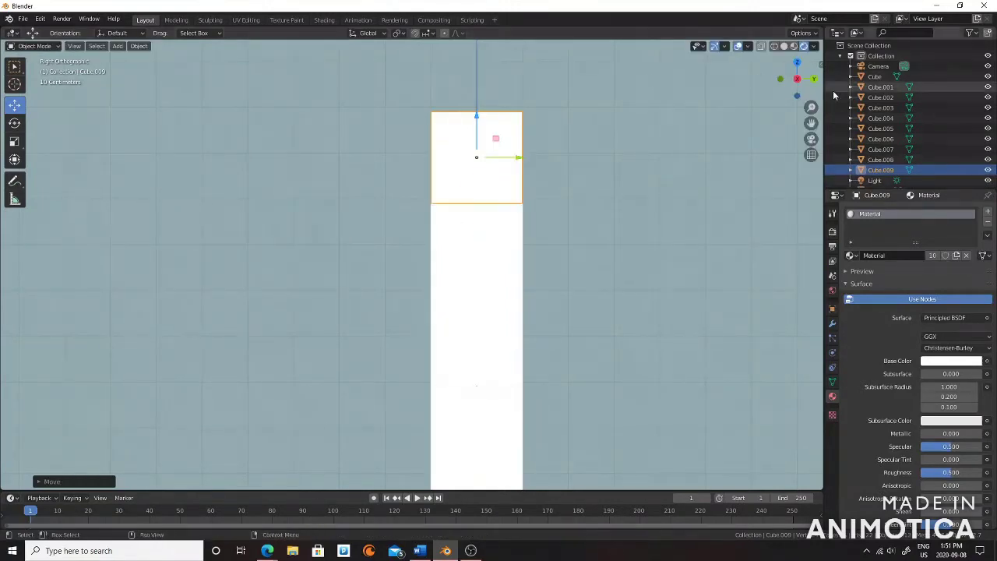
# Check the column from above and in numpad 1 front view, then select the bottom cube.
pyautogui.scroll(-10, 385, 327)
pyautogui.scroll(2, 376, 352)
pyautogui.moveTo(375, 352); pyautogui.dragTo(499, 360, button='middle')
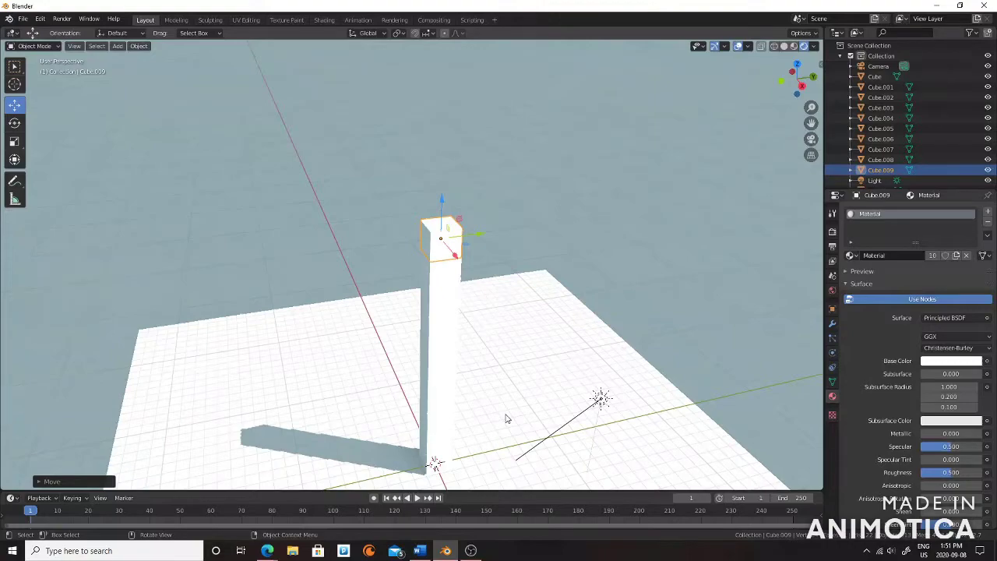
pyautogui.moveTo(498, 360)
pyautogui.mouseDown(button='middle')
pyautogui.moveTo(499, 311)
pyautogui.moveTo(436, 342)
pyautogui.mouseUp(button='middle')
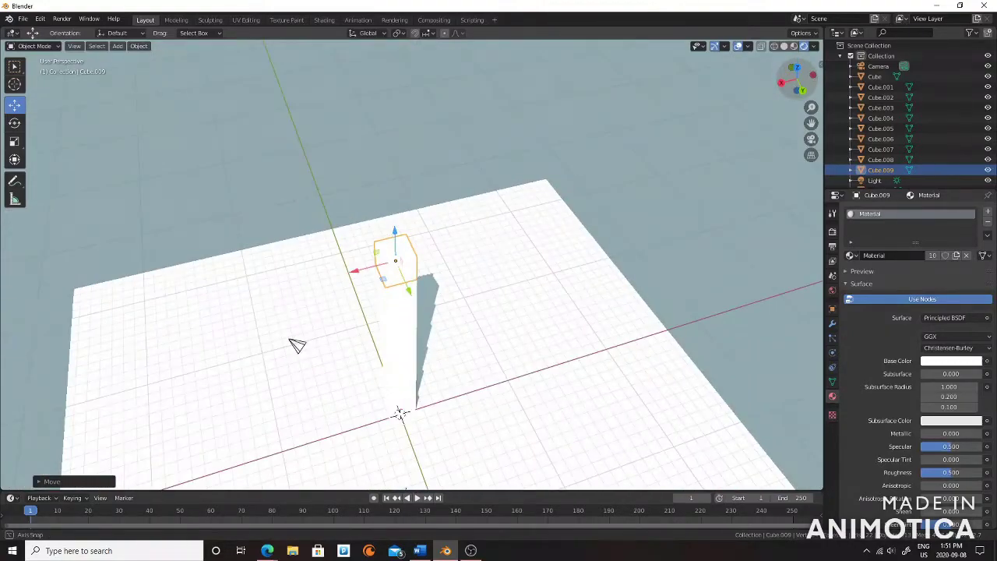
pyautogui.press('KP_1')
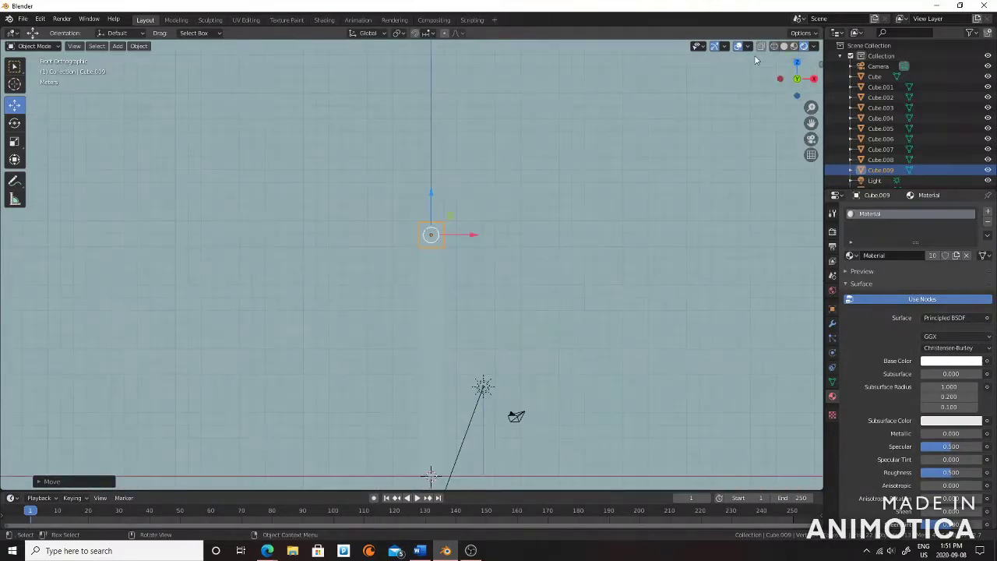
pyautogui.moveTo(674, 228)
pyautogui.mouseDown(button='middle')
pyautogui.moveTo(438, 488)
pyautogui.moveTo(423, 387)
pyautogui.mouseUp(button='middle')
pyautogui.click(423, 387)
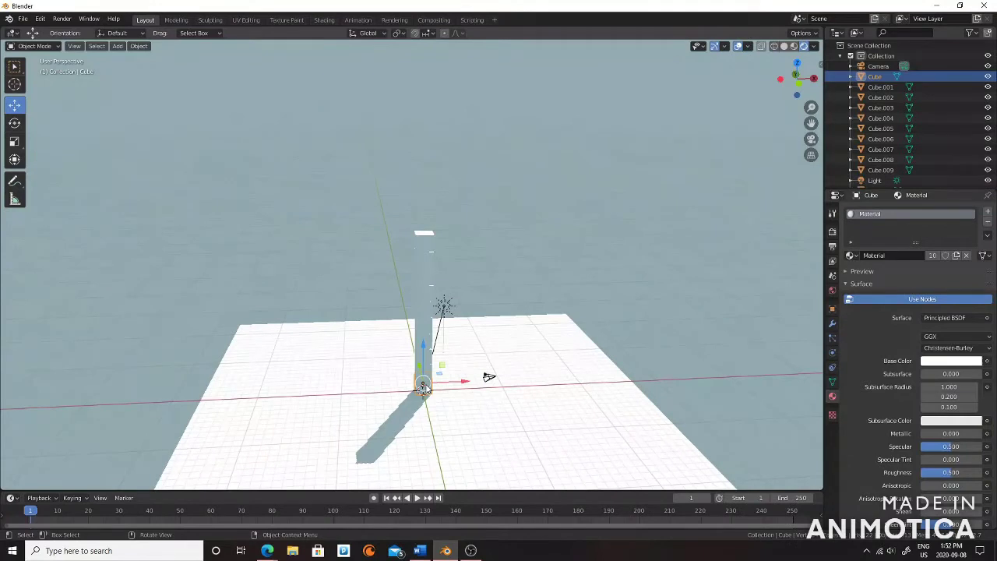
# Set the bottom cube's Scale X and Y to 2.
pyautogui.click(832, 309)
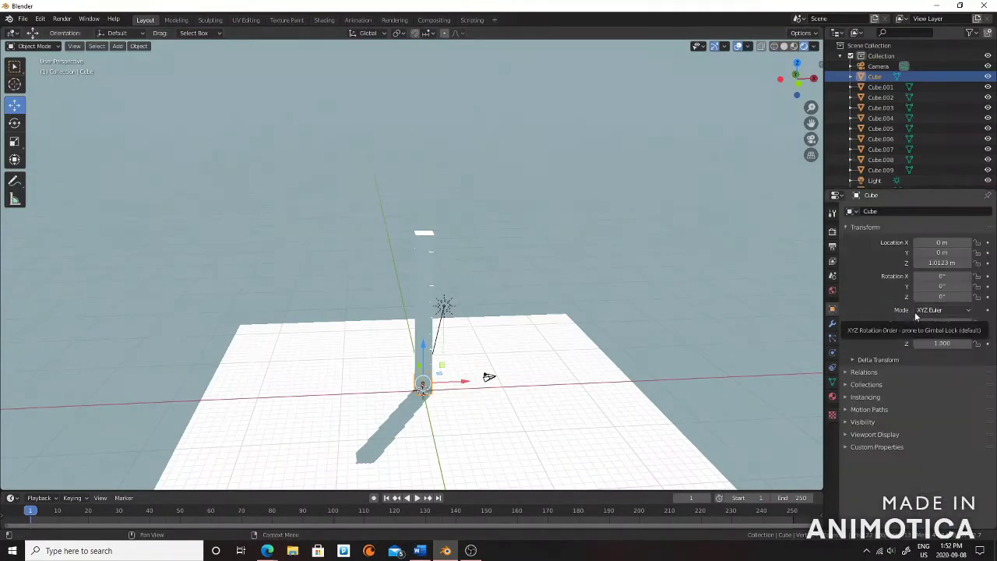
pyautogui.write('2')
pyautogui.write('2.000')
pyautogui.press('Return')
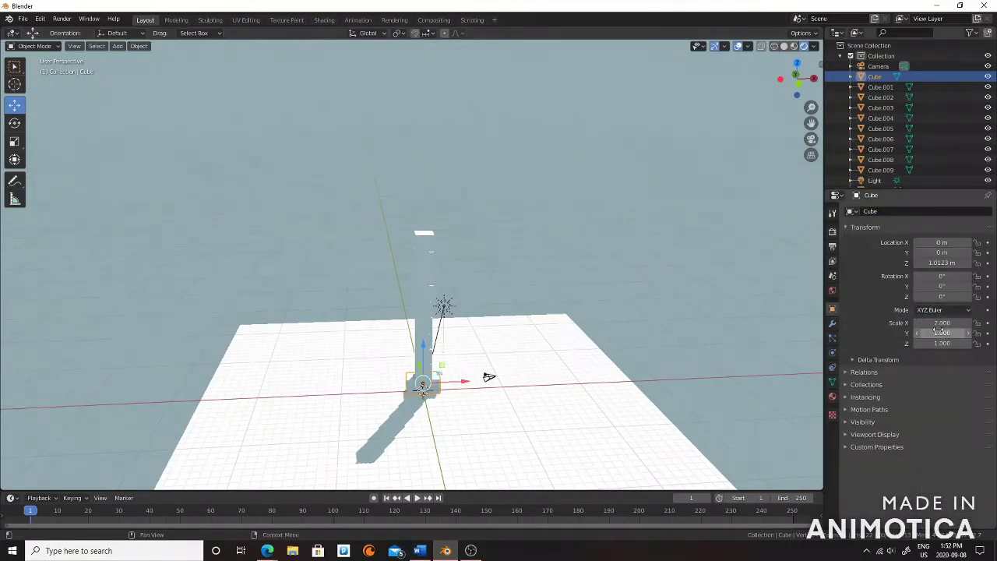
pyautogui.write('2')
pyautogui.press('Return')
# Set the second cube's Scale X to 1.5.
pyautogui.click(427, 375)
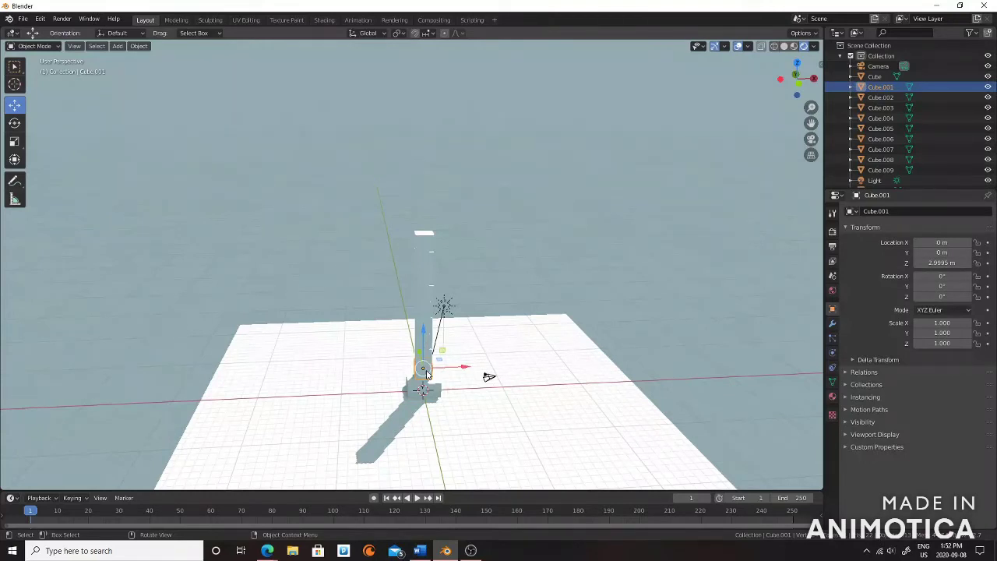
pyautogui.click(932, 333)
pyautogui.scroll(2, 456, 399)
pyautogui.scroll(2, 465, 398)
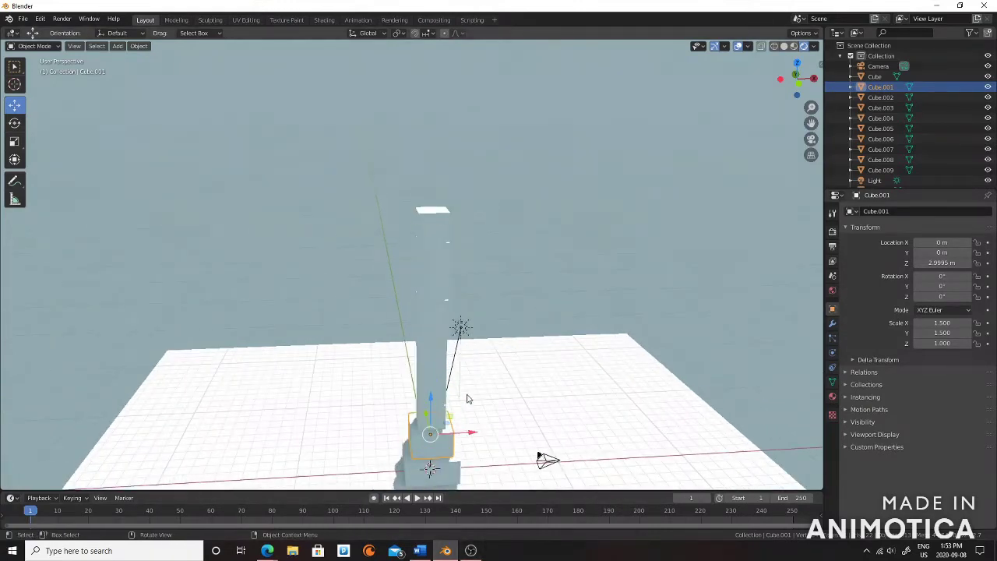
# Orbit around the column and select the ground plane.
pyautogui.moveTo(788, 80); pyautogui.dragTo(796, 87)
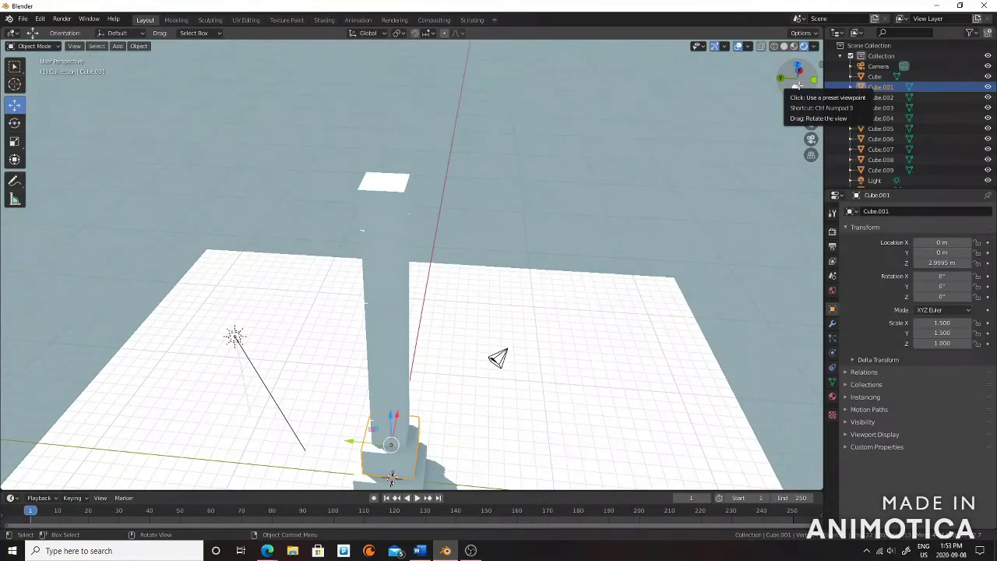
pyautogui.moveTo(796, 86); pyautogui.dragTo(792, 75)
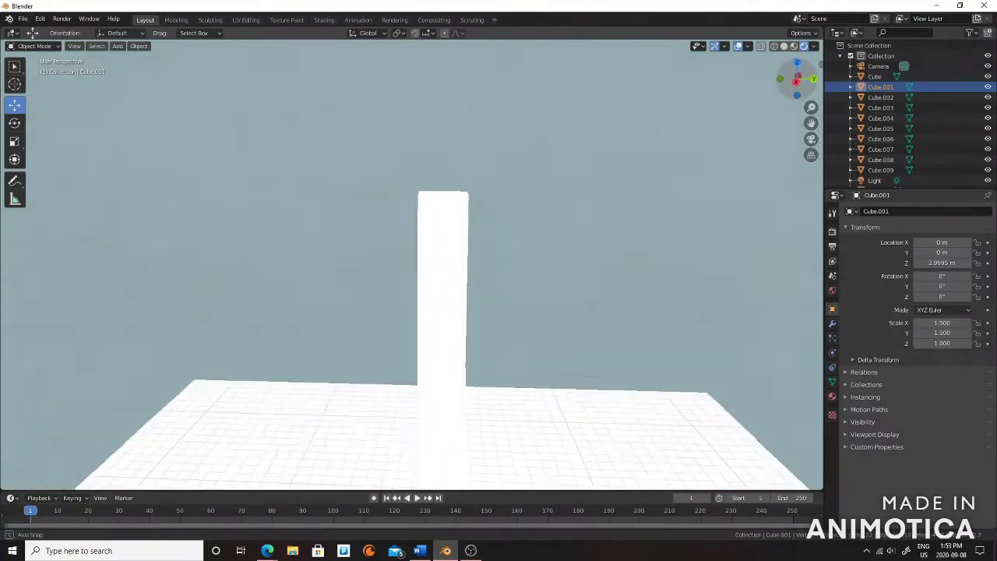
pyautogui.scroll(-1, 883, 180)
pyautogui.click(875, 178)
pyautogui.click(832, 395)
# Drag the plane's Base Color value down to a deep maroon.
pyautogui.click(951, 360)
pyautogui.scroll(-3, 547, 390)
pyautogui.scroll(1, 548, 389)
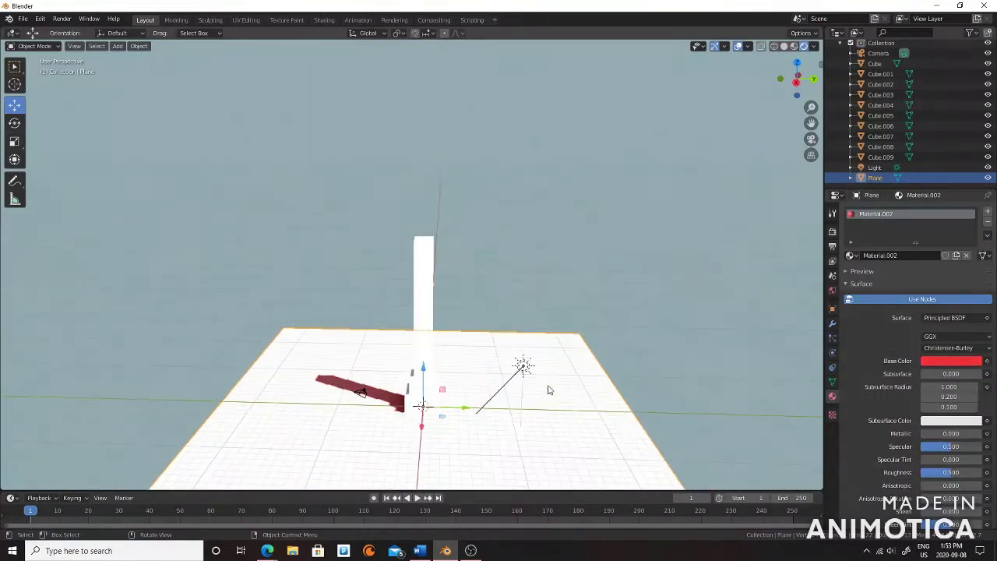
pyautogui.click(951, 361)
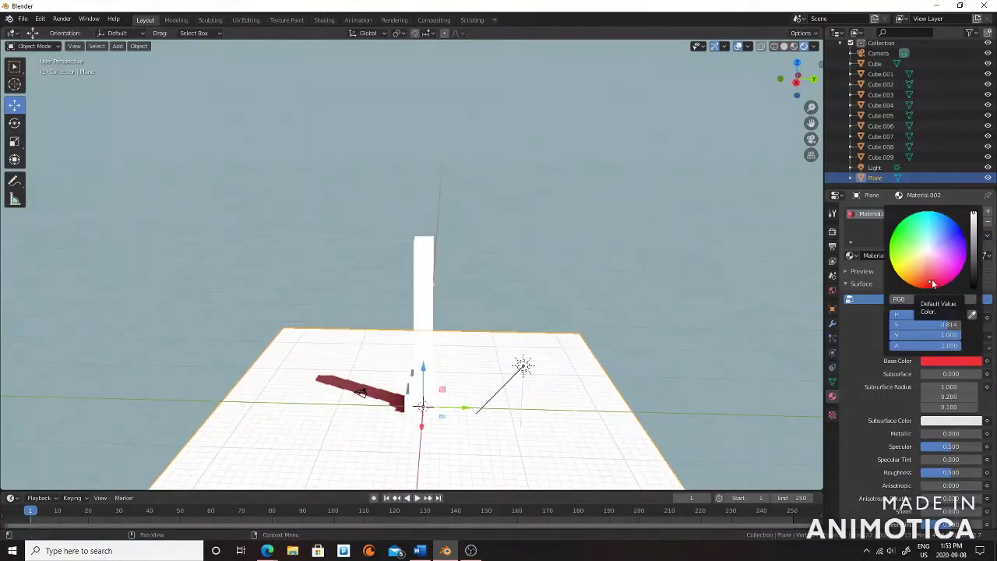
pyautogui.moveTo(973, 234); pyautogui.dragTo(973, 272)
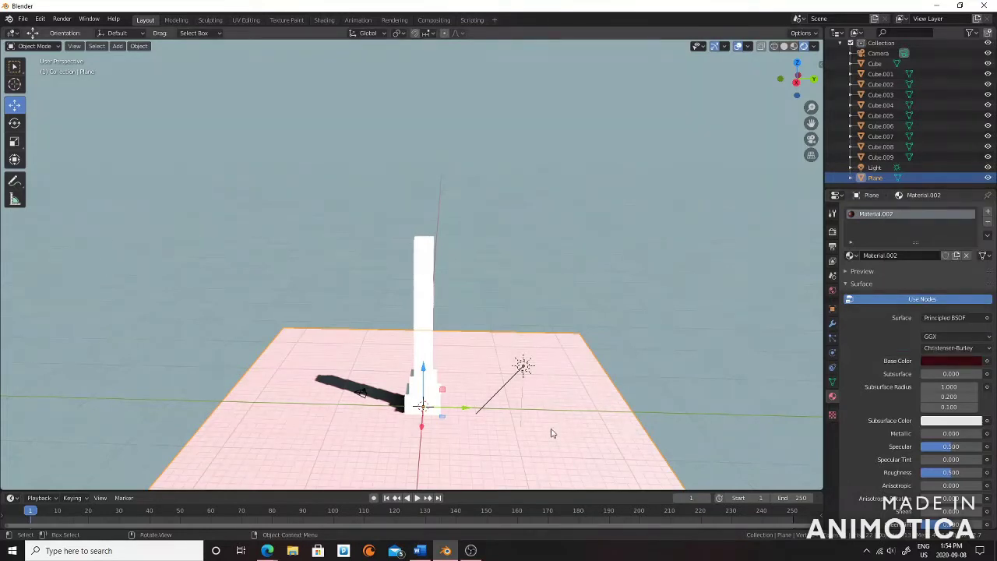
pyautogui.scroll(3, 445, 223)
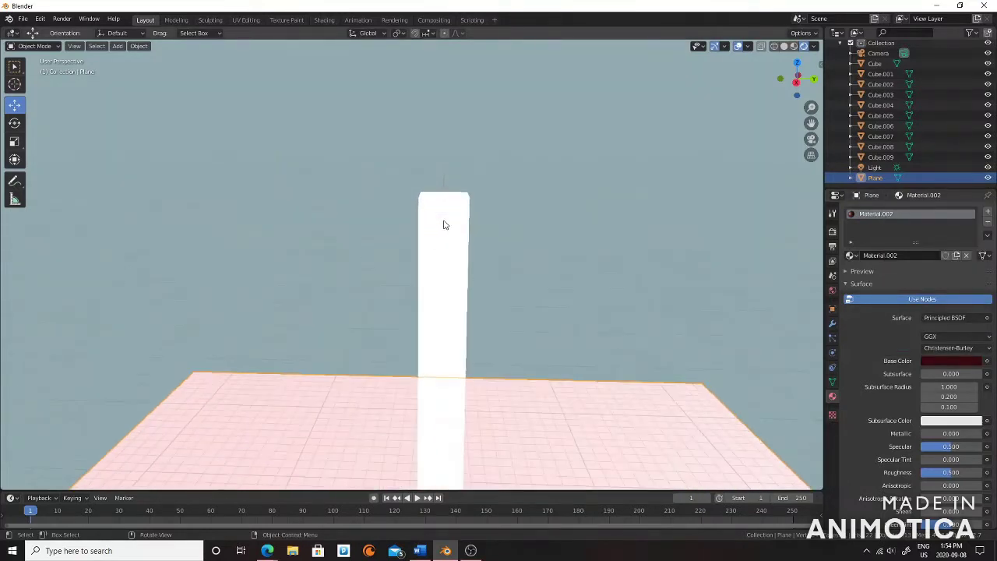
# Widen the top cube's X scale in its Object properties.
pyautogui.click(444, 220)
pyautogui.click(831, 309)
pyautogui.click(942, 322)
pyautogui.write('2.000')
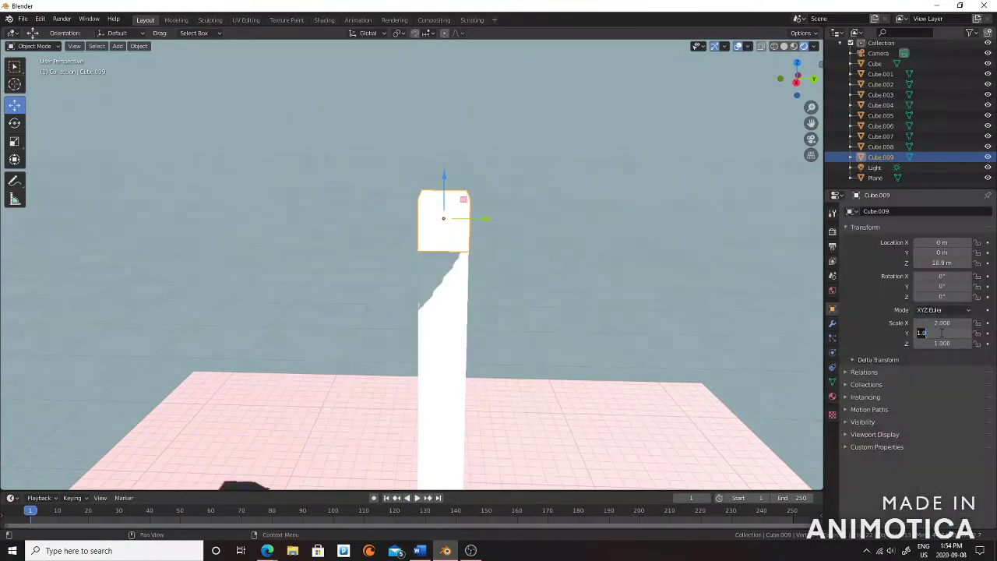
pyautogui.press('Return')
# Set the cube below the top to Scale 1.5 in X and Y.
pyautogui.click(443, 273)
pyautogui.click(938, 321)
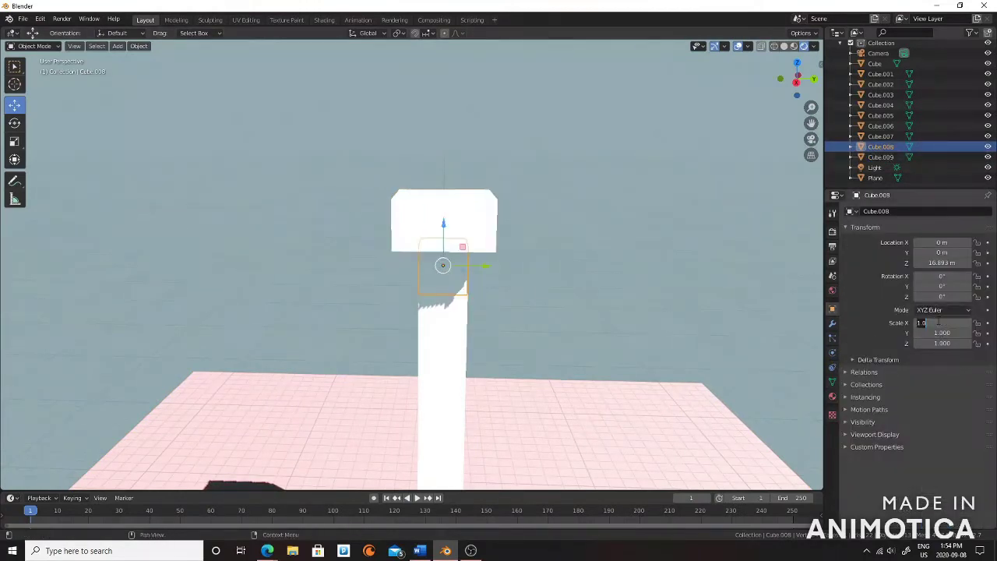
pyautogui.press('Return')
pyautogui.click(932, 332)
pyautogui.press('Return')
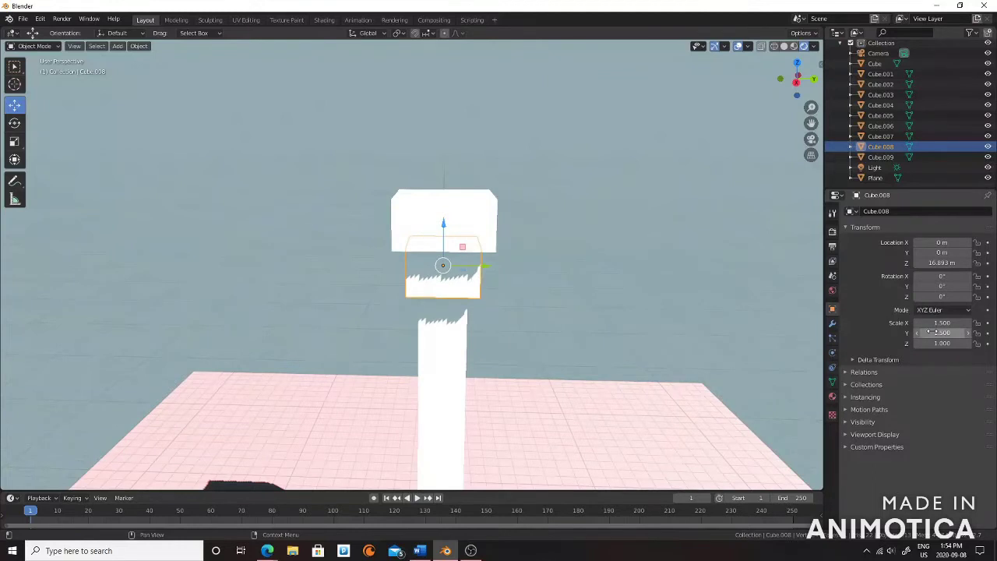
pyautogui.scroll(-5, 444, 257)
pyautogui.scroll(2, 444, 249)
# Duplicate the top cube and slide the copy sideways beside the top block.
pyautogui.click(446, 237)
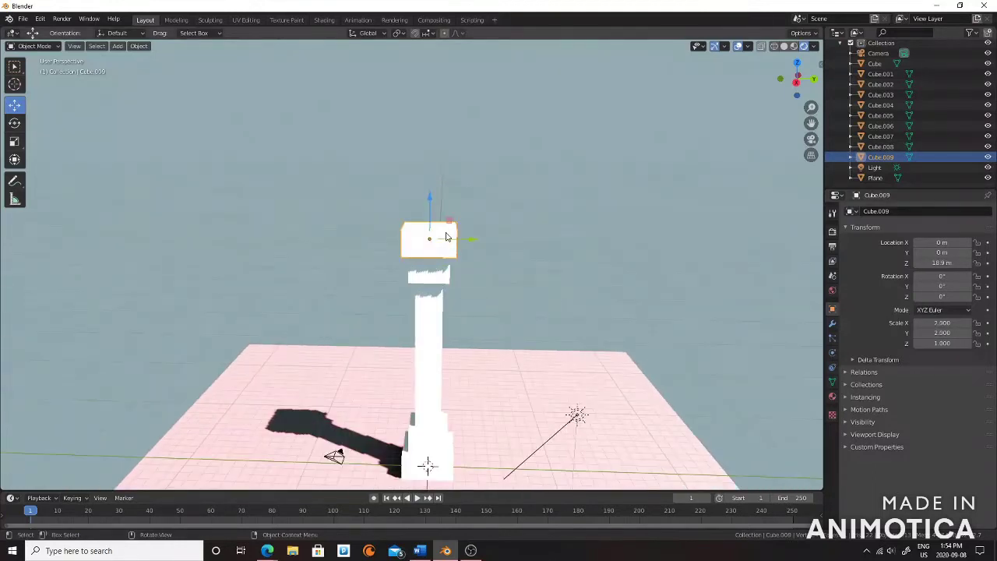
pyautogui.hotkey('shift', 'd')
pyautogui.moveTo(472, 239); pyautogui.dragTo(526, 241)
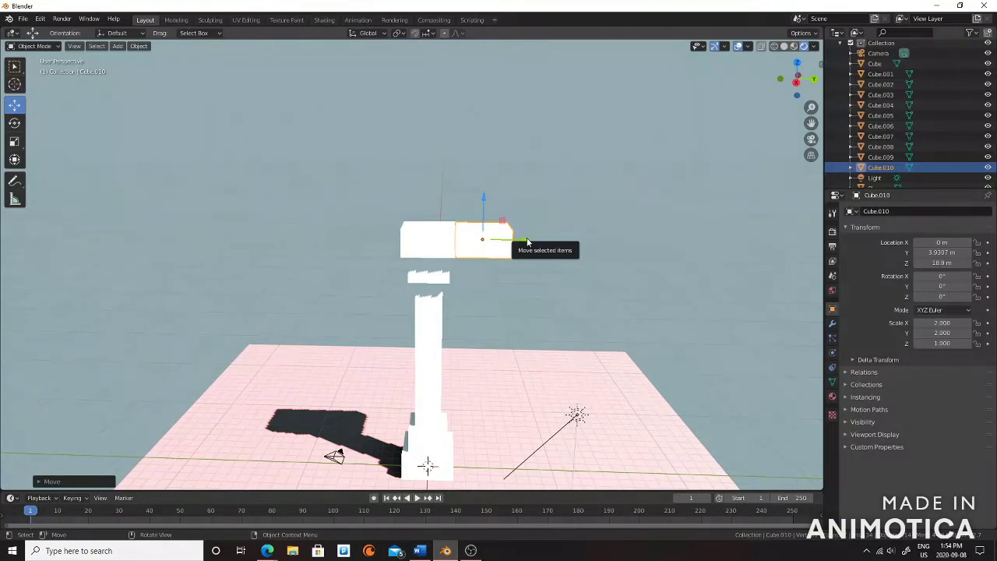
pyautogui.scroll(-2, 459, 249)
pyautogui.scroll(-1, 450, 256)
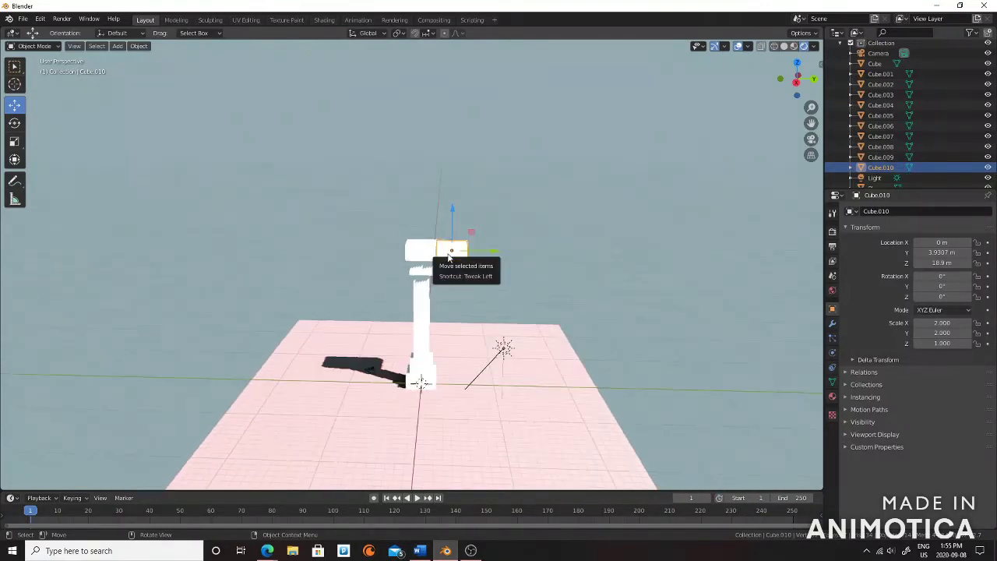
# Select all the column's cubes and duplicate them along Y as a second column.
pyautogui.press('w')
pyautogui.press('KP_3')
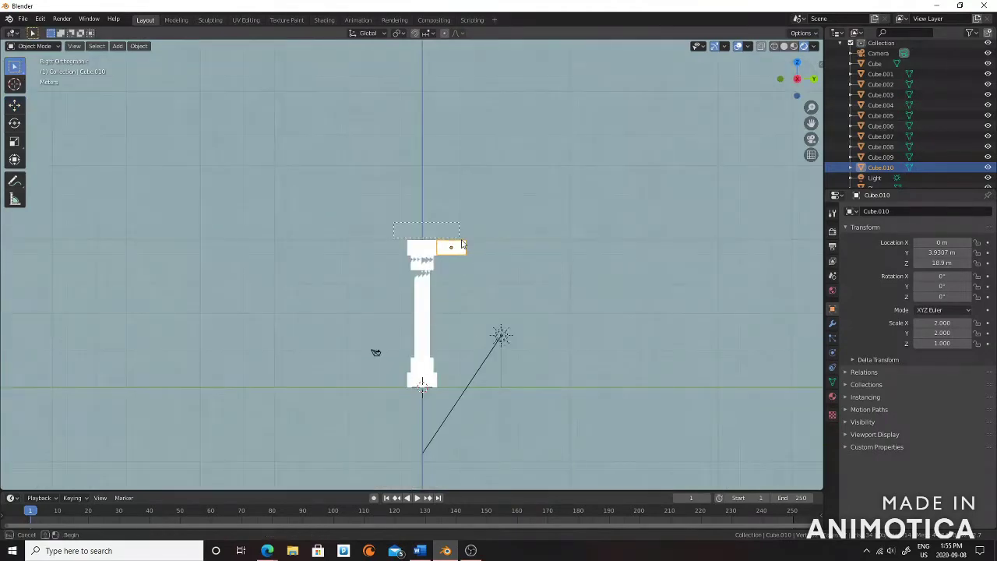
pyautogui.press('a')
pyautogui.moveTo(794, 84); pyautogui.dragTo(796, 78)
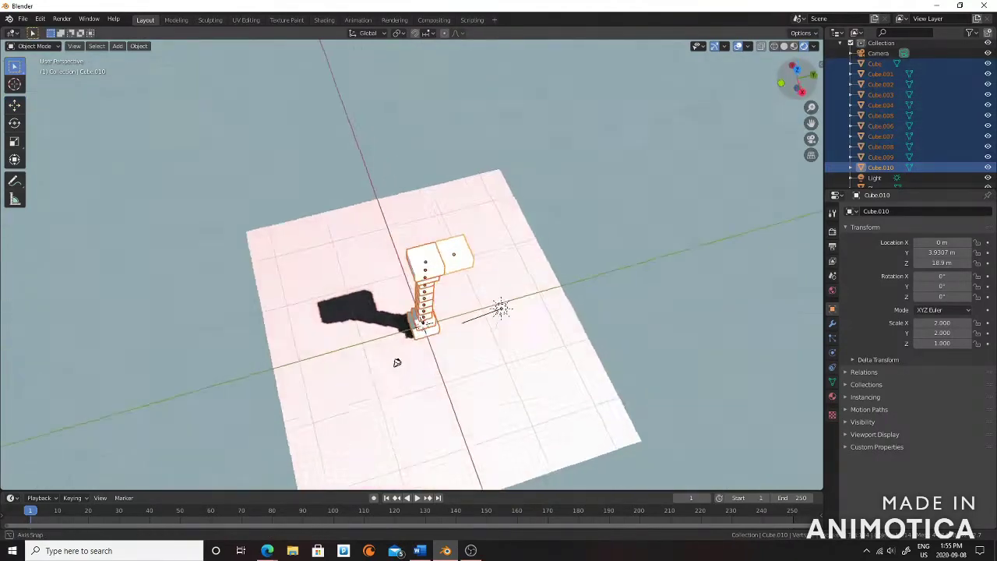
pyautogui.hotkey('shift', 'd')
pyautogui.rightClick(421, 269)
pyautogui.moveTo(796, 81); pyautogui.dragTo(201, 74)
pyautogui.hotkey('shift', 'space')
pyautogui.press('g')
pyautogui.moveTo(444, 333); pyautogui.dragTo(527, 311)
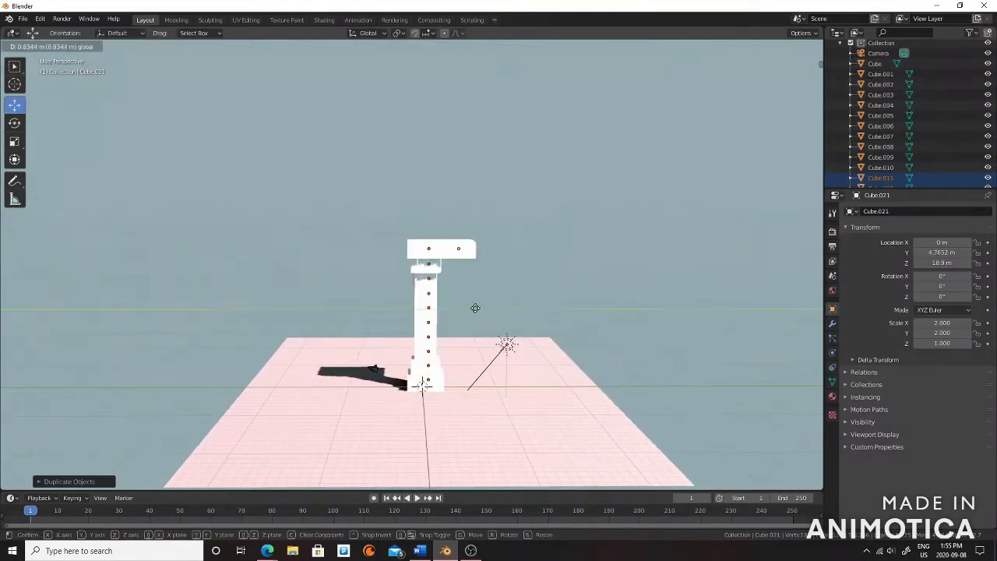
pyautogui.click(527, 311)
# Add third and fourth column copies along Y, one placed on the left.
pyautogui.moveTo(795, 81)
pyautogui.mouseDown()
pyautogui.moveTo(792, 103)
pyautogui.moveTo(747, 125)
pyautogui.mouseUp()
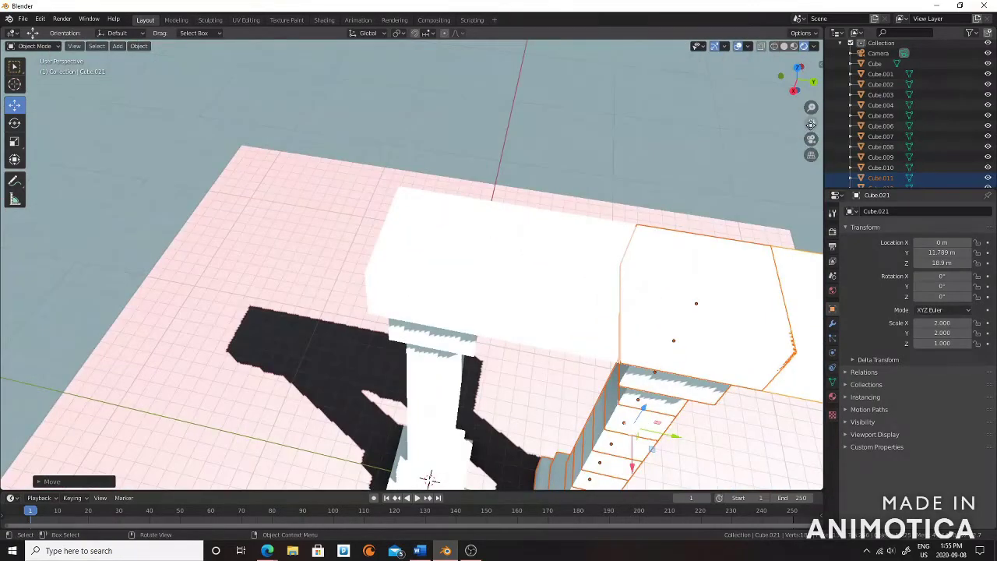
pyautogui.scroll(-4, 511, 225)
pyautogui.hotkey('shift', 'd')
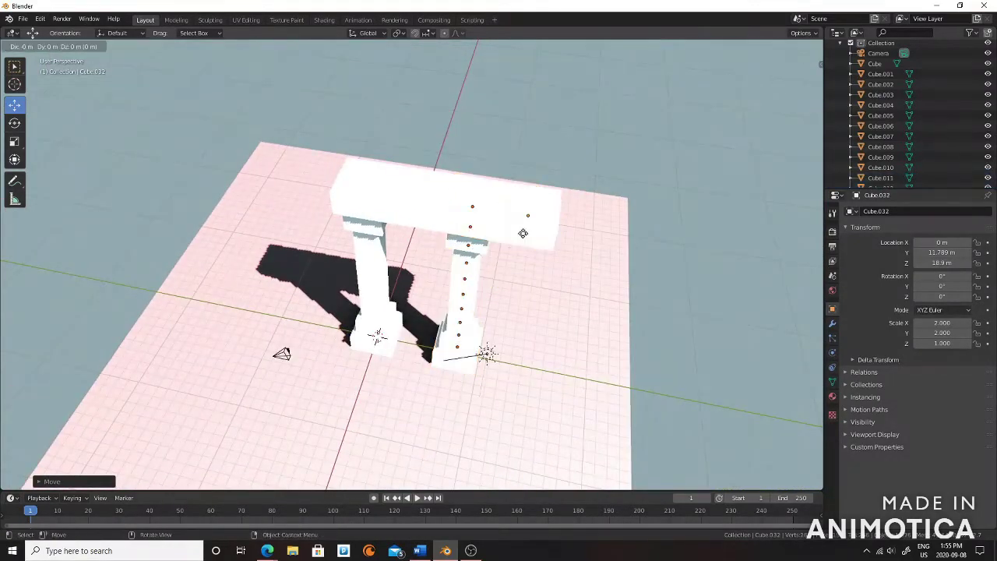
pyautogui.click(612, 312)
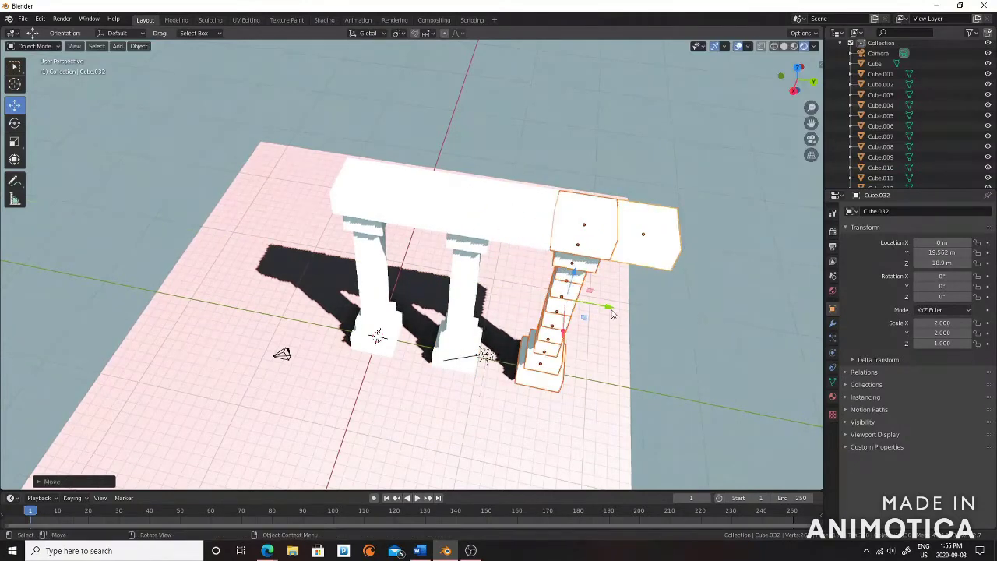
pyautogui.hotkey('shift', 'd')
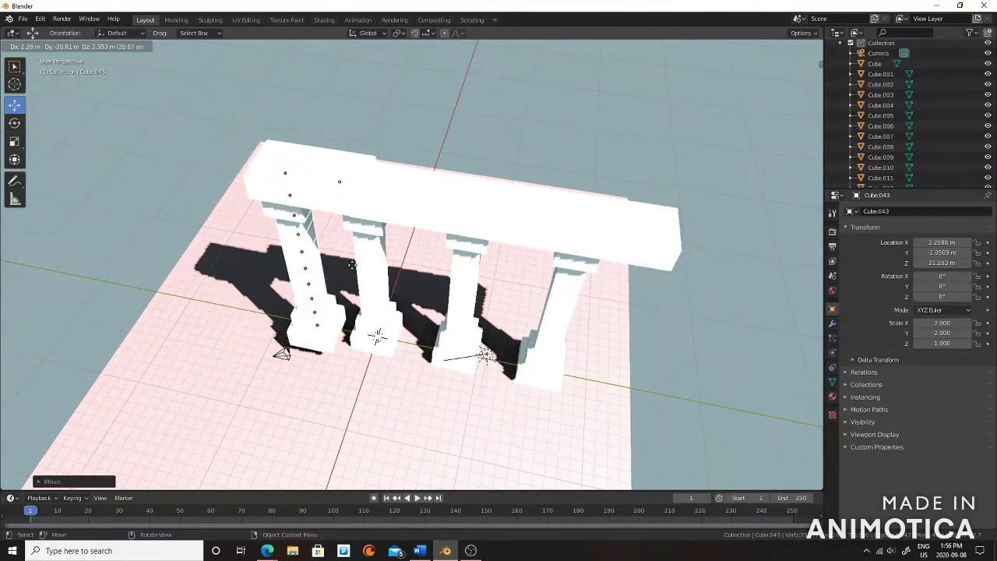
pyautogui.rightClick(607, 309)
pyautogui.press('g')
pyautogui.press('y')
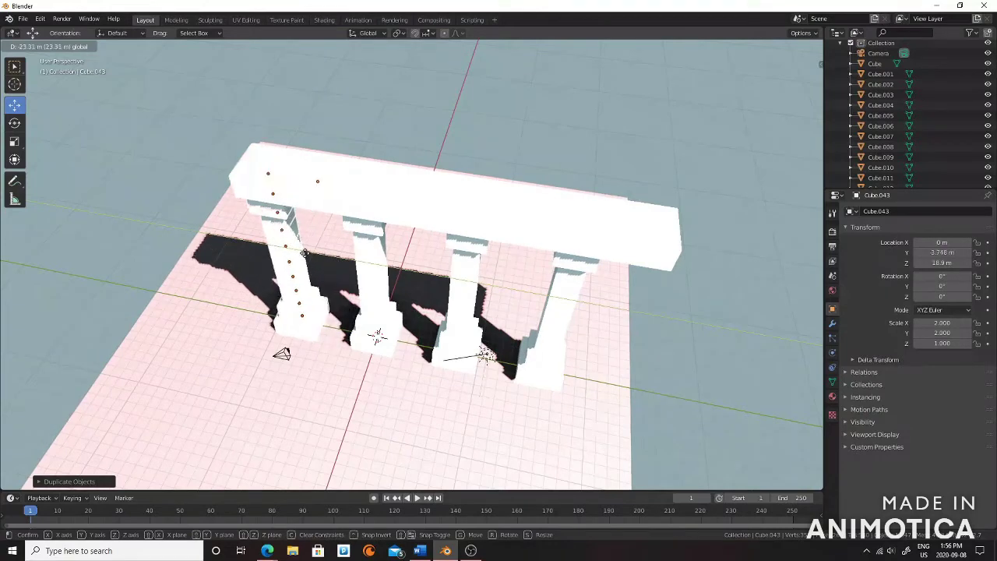
pyautogui.click(320, 254)
# Place the fifth column at the left end and delete the overhanging beam block.
pyautogui.moveTo(796, 80); pyautogui.dragTo(795, 97)
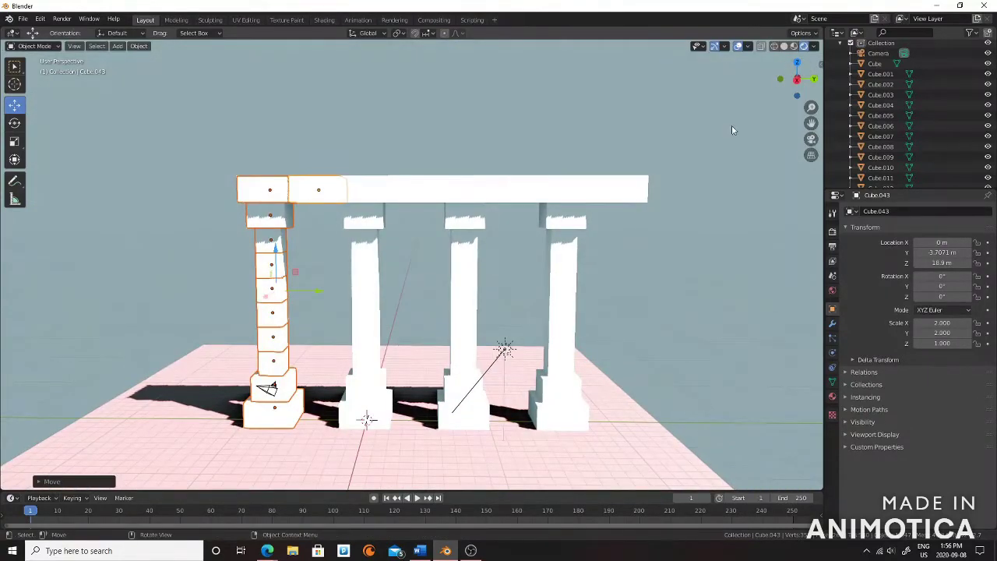
pyautogui.hotkey('shift', 'd')
pyautogui.press('y')
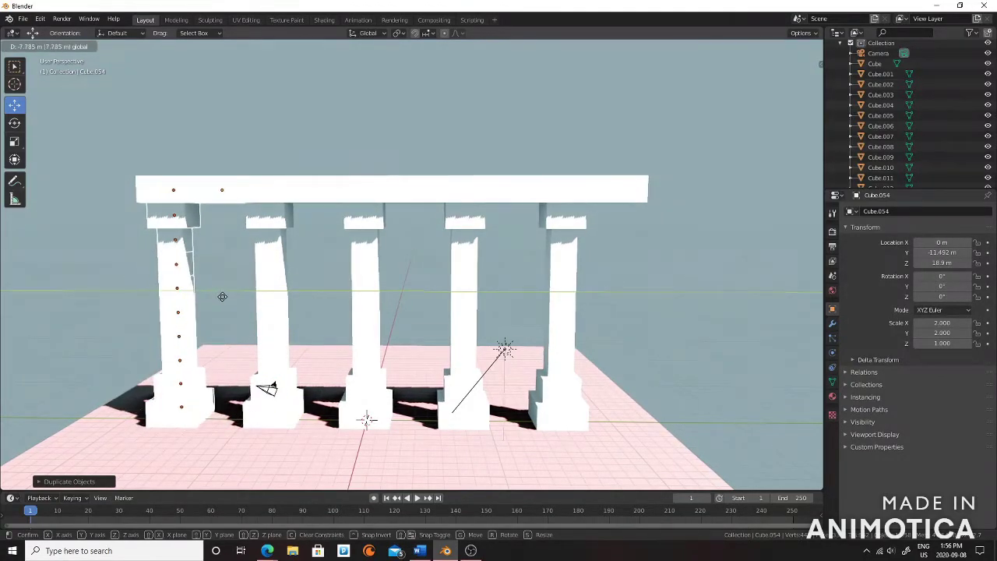
pyautogui.click(220, 296)
pyautogui.moveTo(796, 79); pyautogui.dragTo(797, 84)
pyautogui.click(606, 192)
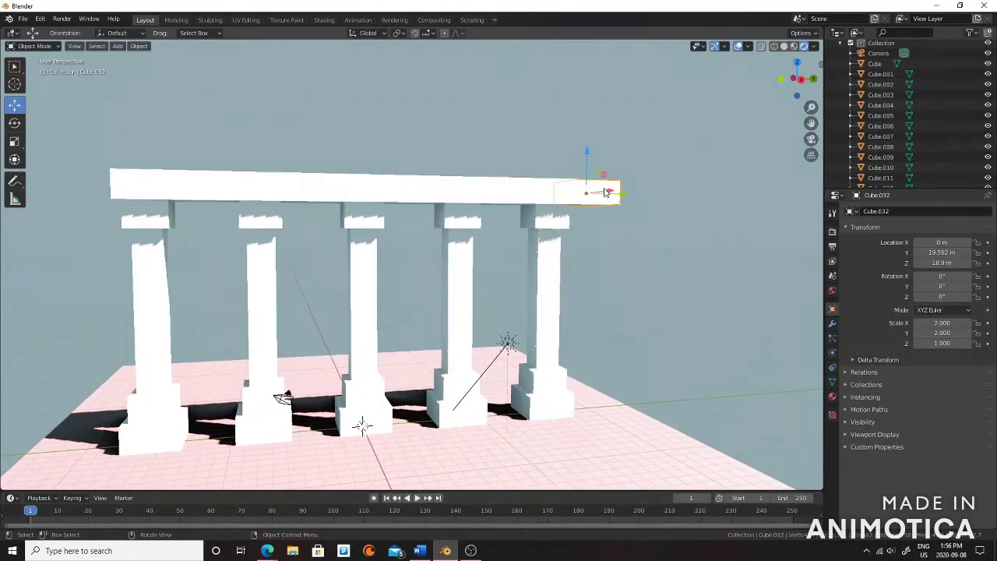
pyautogui.press('Delete')
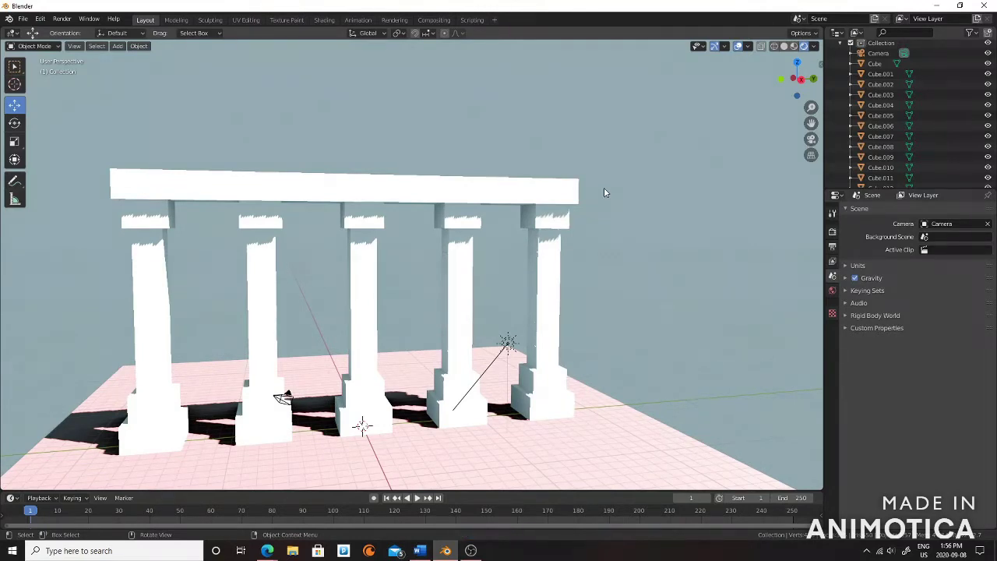
# Box-select the pieces of the colonnade's end column.
pyautogui.scroll(-5, 475, 167)
pyautogui.moveTo(798, 82); pyautogui.dragTo(802, 89)
pyautogui.click(339, 229)
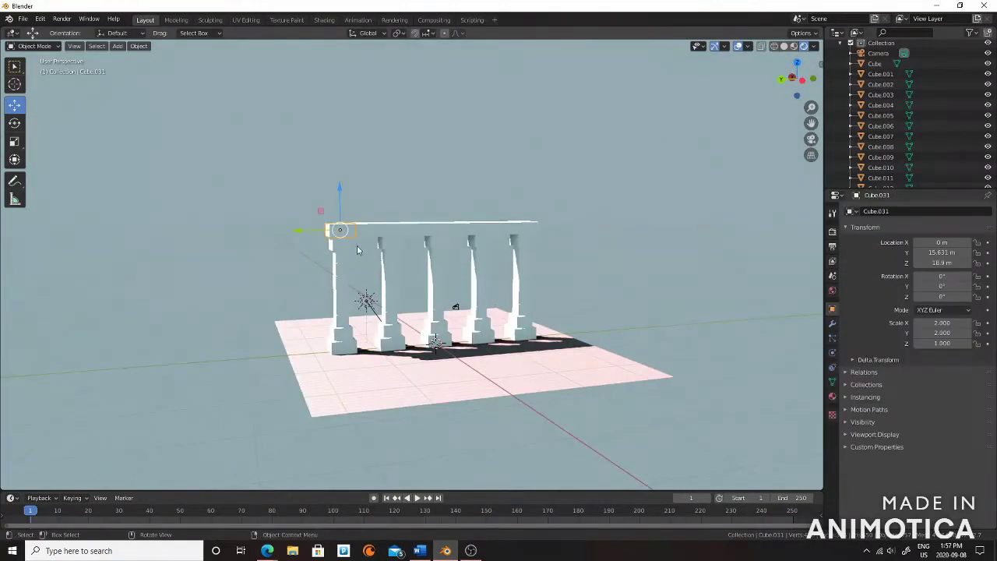
pyautogui.press('w')
pyautogui.moveTo(349, 355); pyautogui.dragTo(349, 355)
pyautogui.keyDown('shift'); pyautogui.click(393, 383); pyautogui.keyUp('shift')
pyautogui.moveTo(792, 78); pyautogui.dragTo(454, 266)
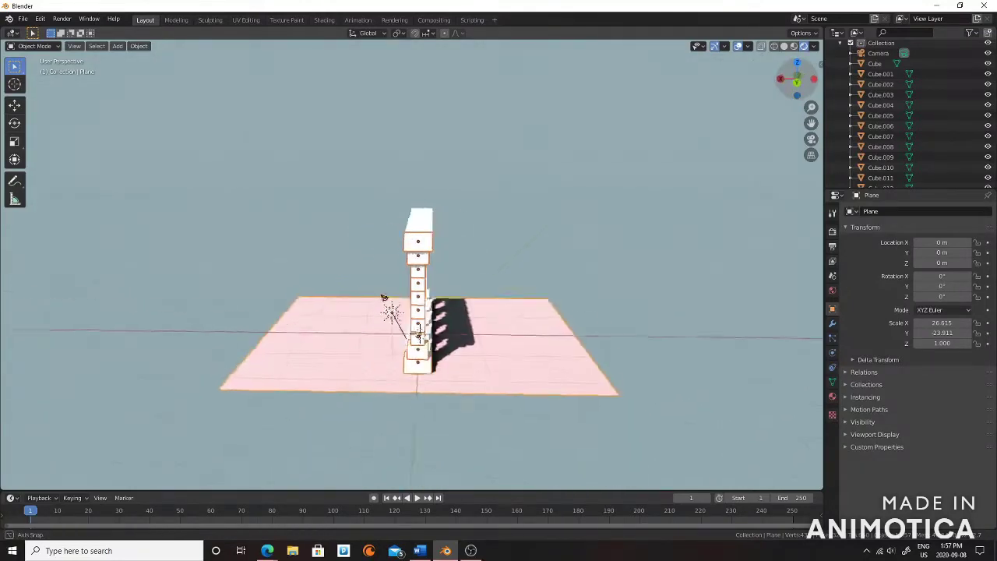
# Duplicate the end column and slide the copy along the X axis.
pyautogui.hotkey('shift', 'd')
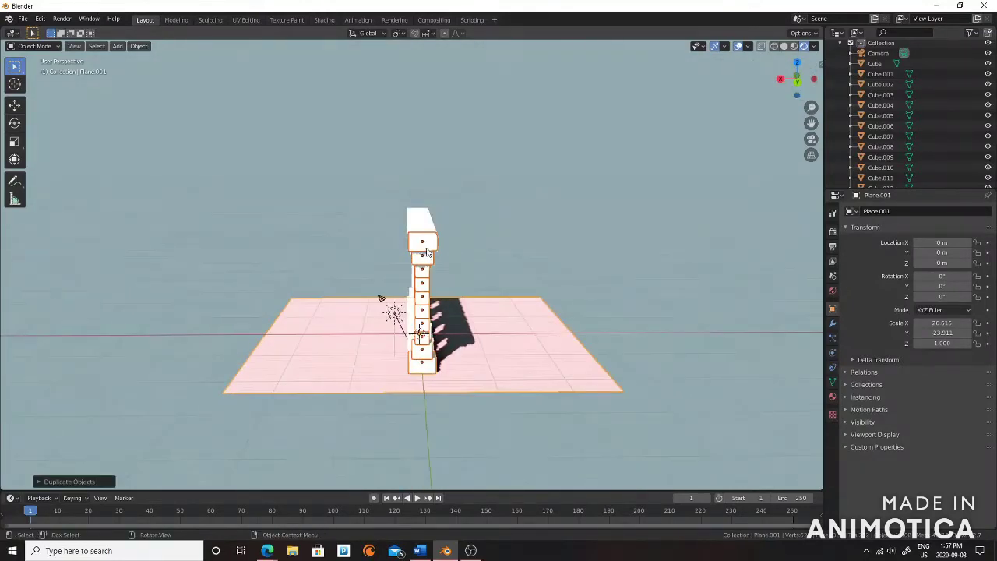
pyautogui.hotkey('shift', 'space')
pyautogui.press('g')
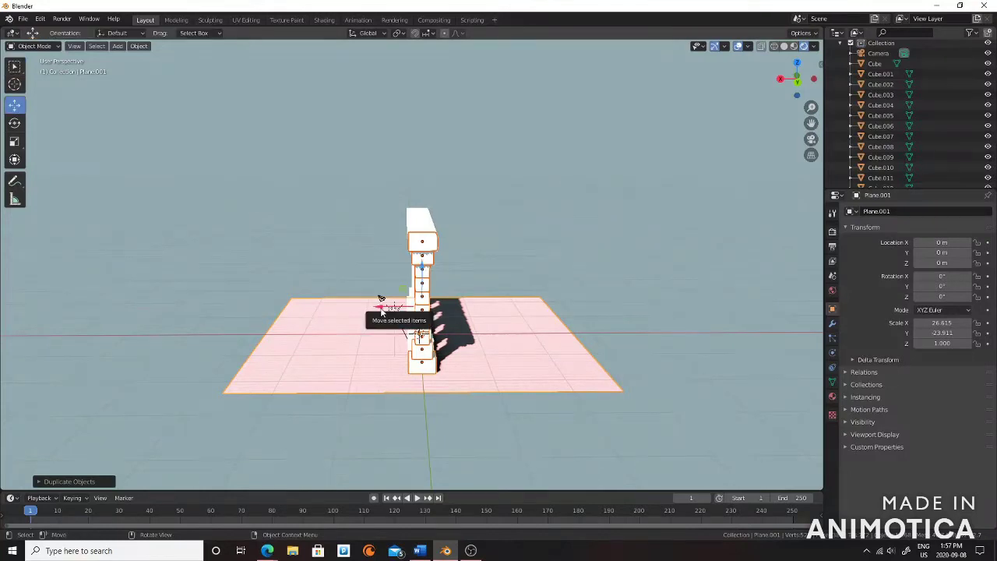
pyautogui.moveTo(382, 311); pyautogui.dragTo(415, 312)
pyautogui.click(380, 298)
pyautogui.moveTo(794, 82); pyautogui.dragTo(785, 94)
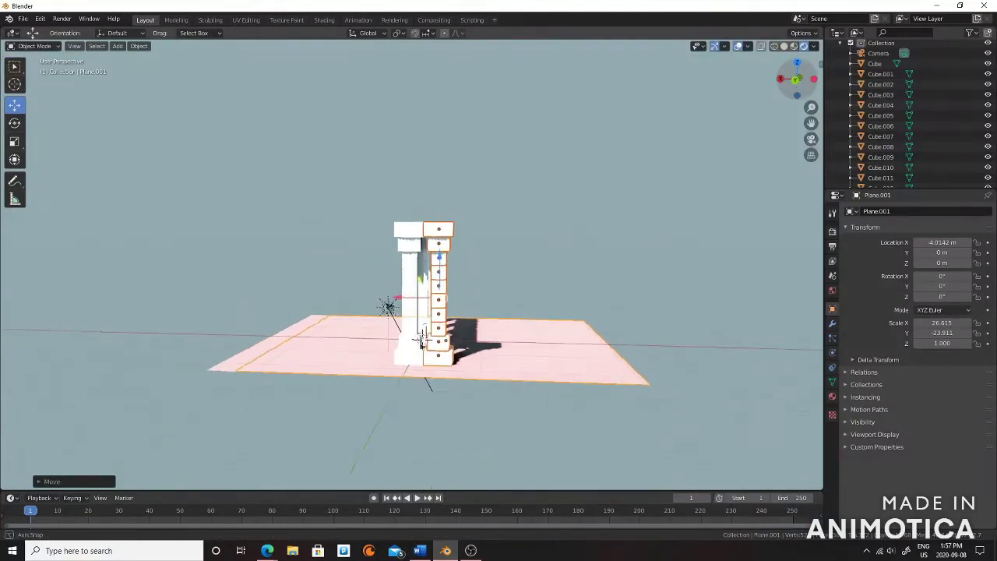
pyautogui.scroll(3, 551, 230)
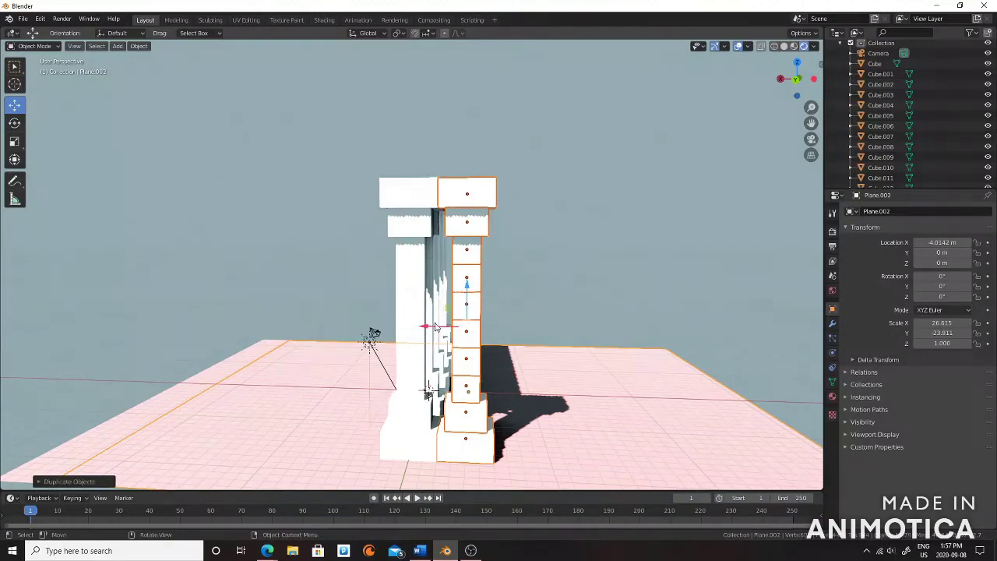
# Duplicate another column and slide it further along X.
pyautogui.hotkey('shift', 'd')
pyautogui.moveTo(427, 326); pyautogui.dragTo(482, 333)
pyautogui.scroll(5, 482, 333)
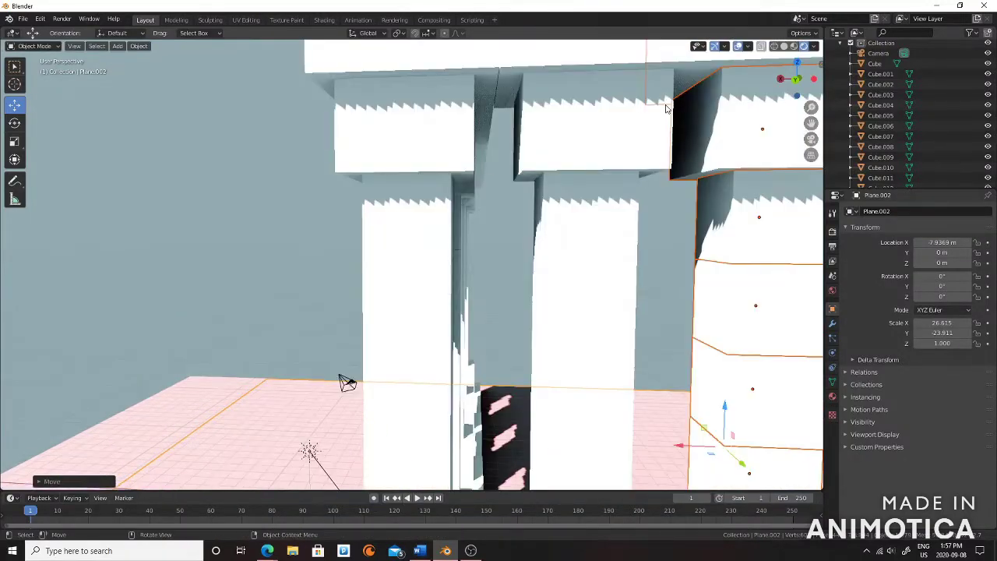
pyautogui.scroll(-2, 482, 333)
pyautogui.scroll(2, 482, 333)
pyautogui.scroll(-5, 585, 360)
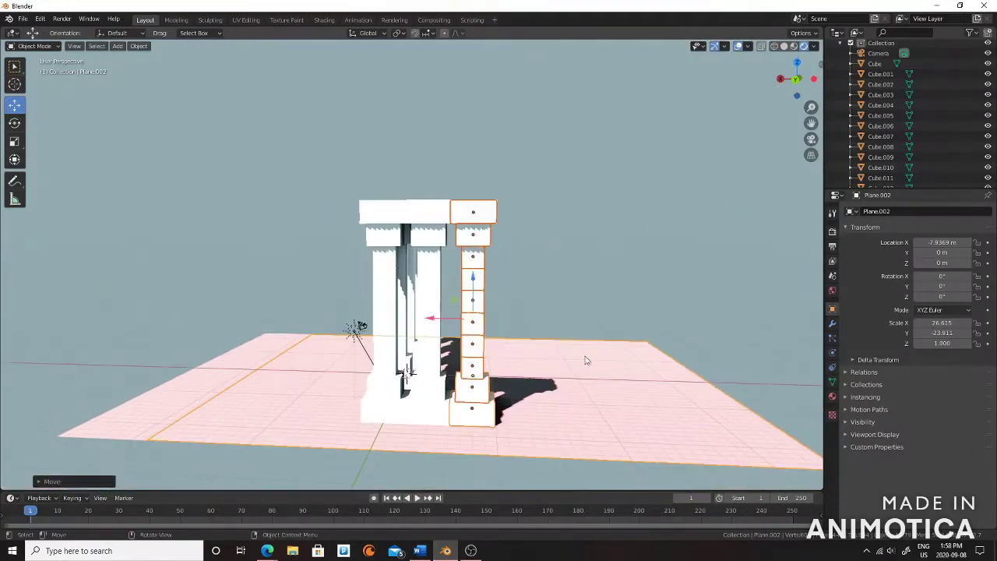
pyautogui.scroll(4, 478, 361)
pyautogui.scroll(2, 481, 317)
# Add three more column copies, placing each one at the end of the row.
pyautogui.hotkey('shift', 'd')
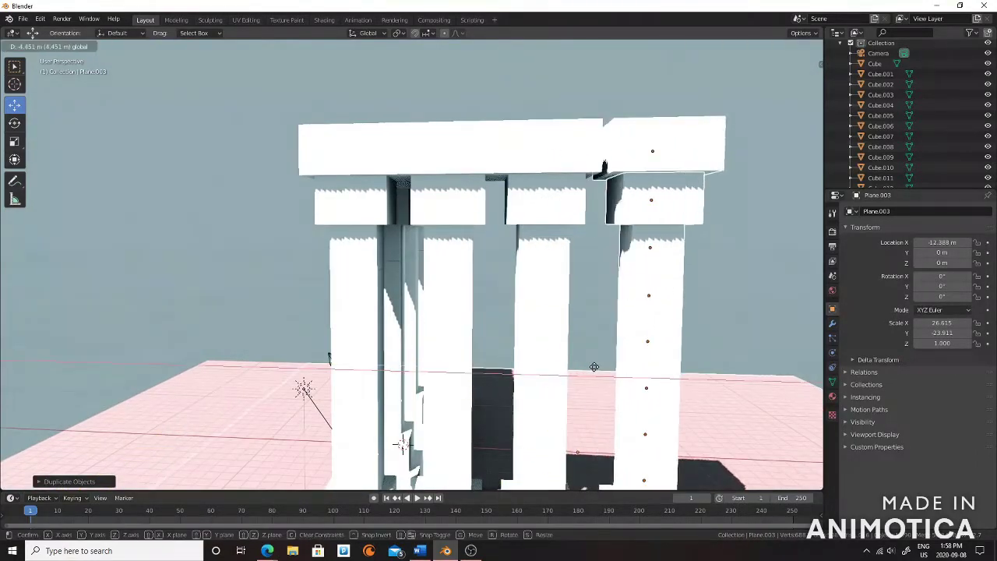
pyautogui.click(588, 365)
pyautogui.scroll(5, 592, 327)
pyautogui.scroll(3, 607, 265)
pyautogui.scroll(2, 620, 203)
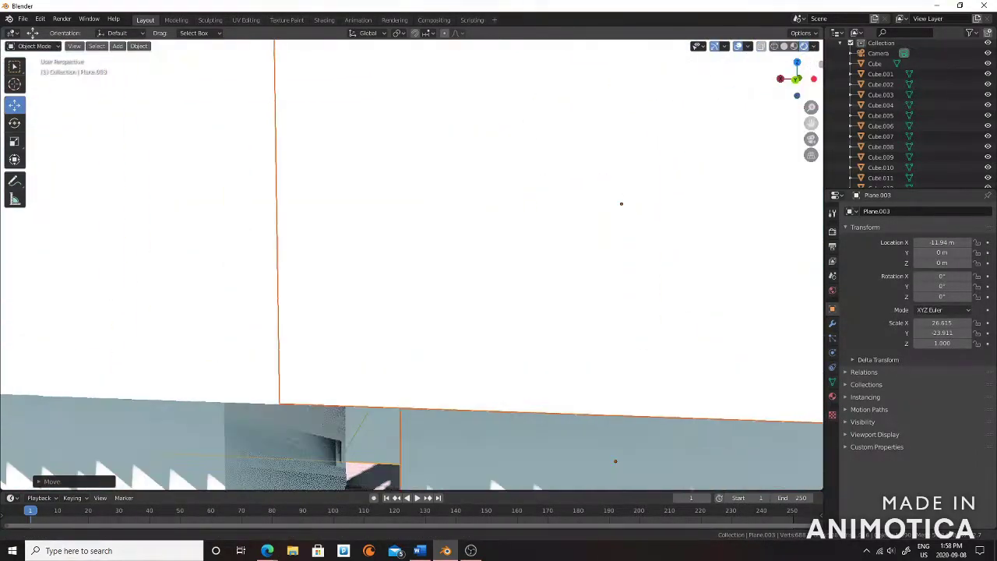
pyautogui.scroll(-10, 612, 254)
pyautogui.scroll(-2, 461, 385)
pyautogui.hotkey('shift', 'd')
pyautogui.click(456, 383)
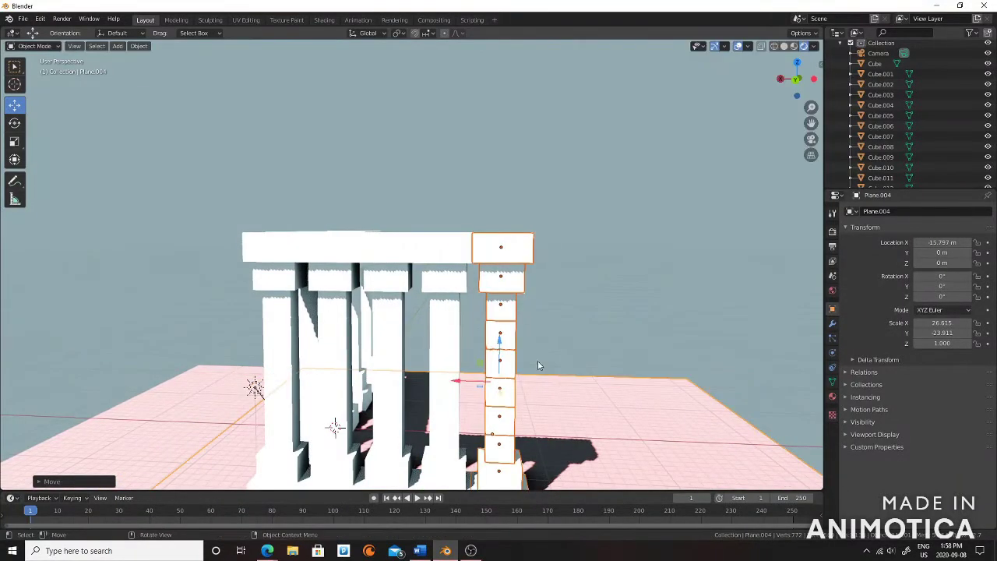
pyautogui.hotkey('shift', 'd')
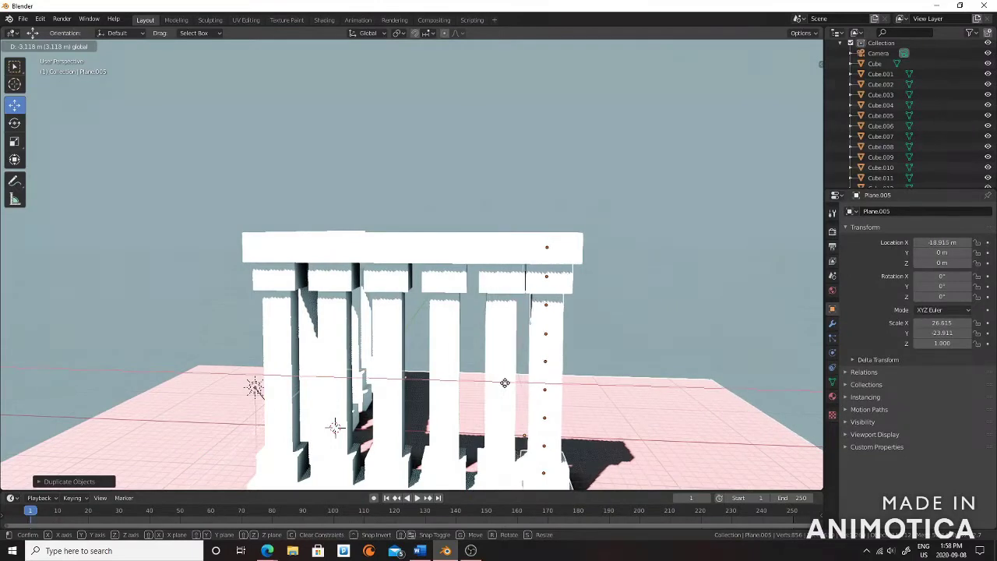
pyautogui.click(516, 396)
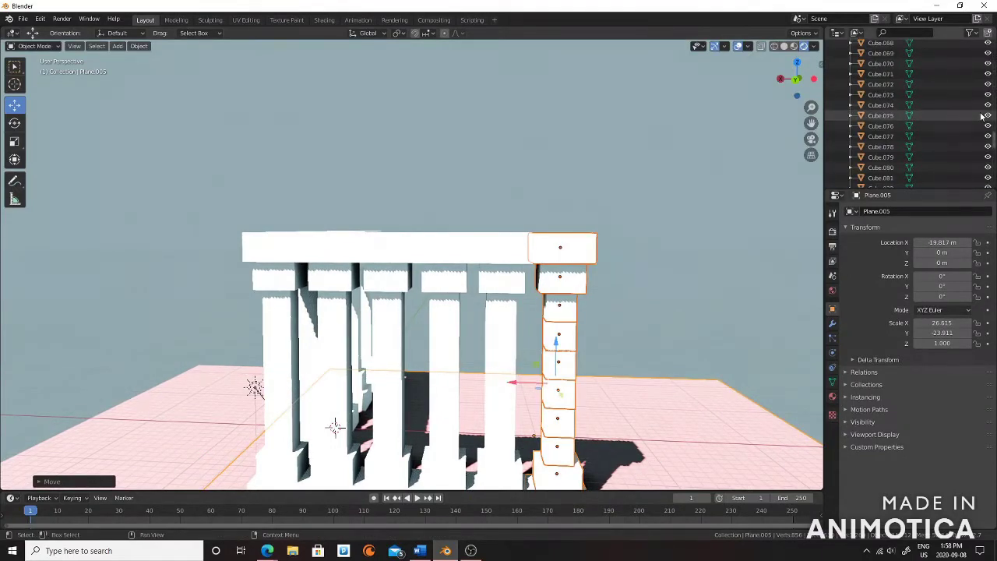
# Delete the duplicated planes Plane.001 and Plane.002 from the Outliner.
pyautogui.scroll(-10, 924, 170)
pyautogui.click(924, 168)
pyautogui.click(896, 157)
pyautogui.click(888, 137)
pyautogui.rightClick(890, 141)
pyautogui.click(890, 159)
pyautogui.rightClick(880, 145)
pyautogui.click(880, 144)
# Delete Plane.003 to Plane.005 and hide the original Plane.
pyautogui.click(890, 160)
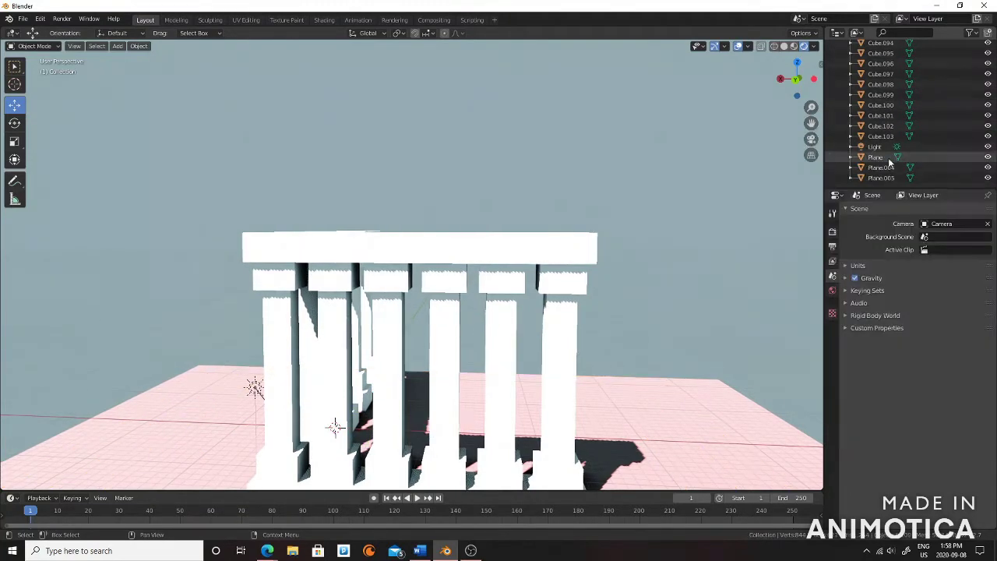
pyautogui.rightClick(890, 163)
pyautogui.click(895, 172)
pyautogui.click(987, 177)
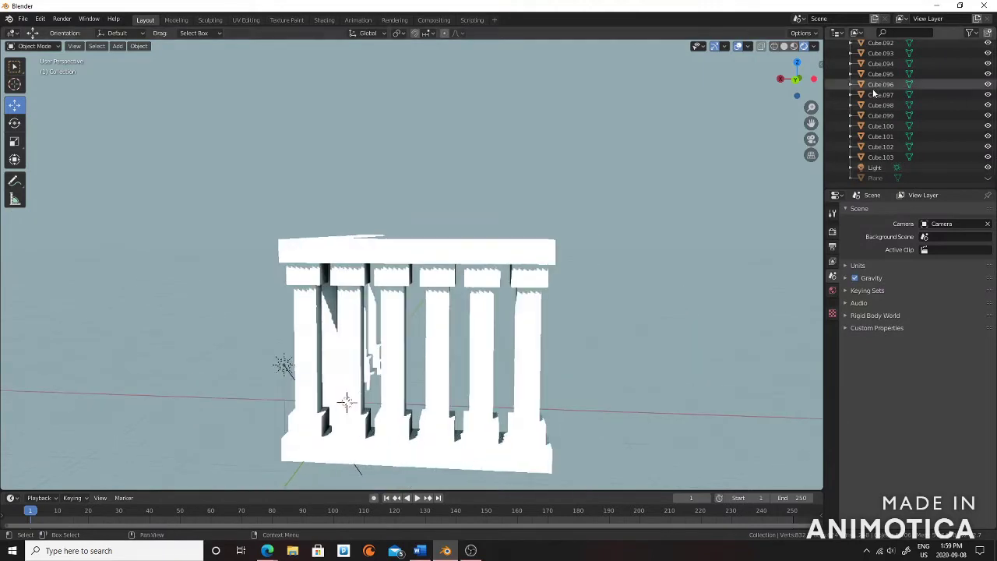
pyautogui.moveTo(351, 327); pyautogui.dragTo(338, 275, button='middle')
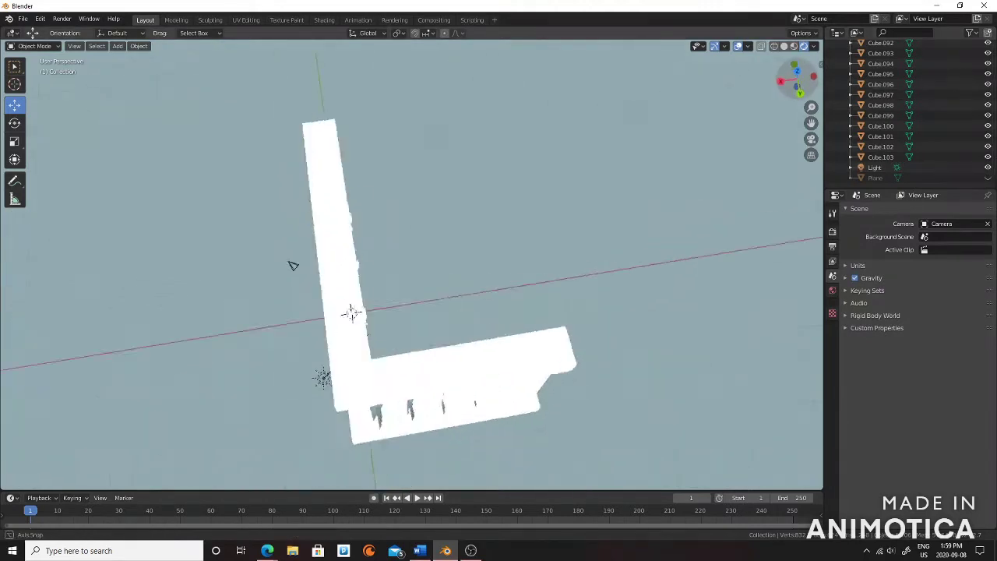
# Select all the cubes of the front colonnade, including the middle columns' lower blocks.
pyautogui.click(14, 66)
pyautogui.moveTo(379, 381)
pyautogui.mouseDown()
pyautogui.moveTo(480, 387)
pyautogui.moveTo(511, 400)
pyautogui.mouseUp()
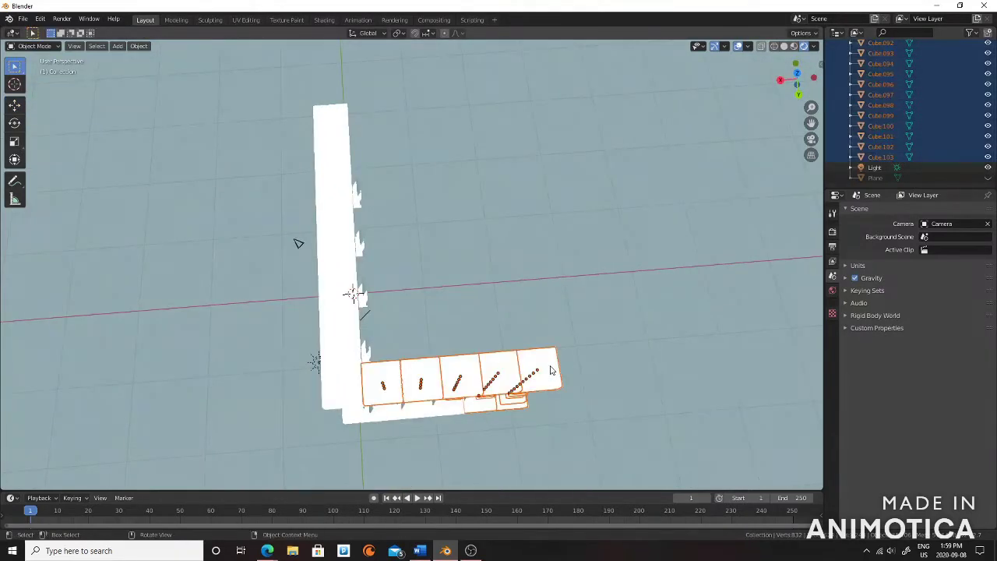
pyautogui.moveTo(633, 334); pyautogui.dragTo(419, 364)
pyautogui.moveTo(419, 364); pyautogui.dragTo(426, 366, button='middle')
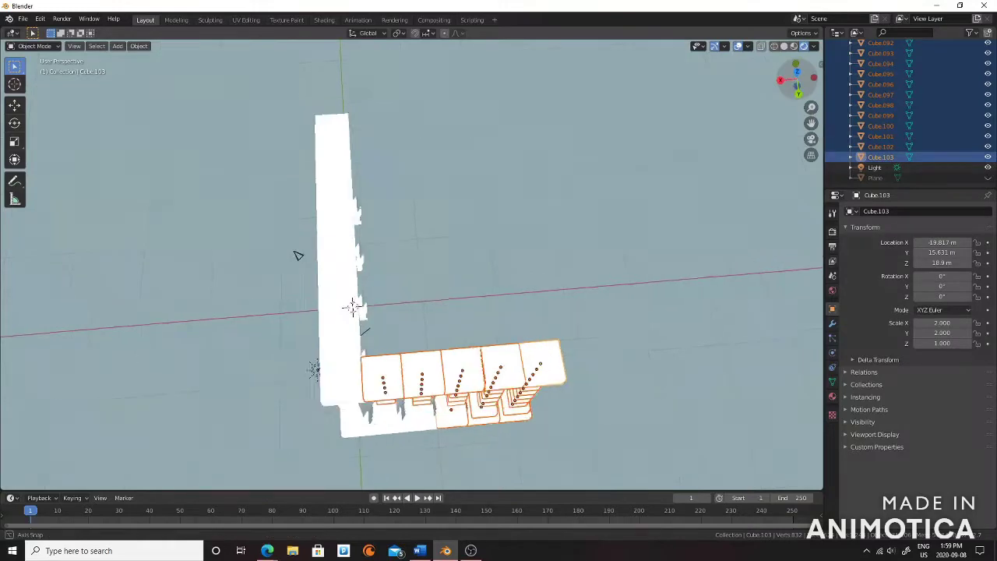
pyautogui.keyDown('shift'); pyautogui.click(420, 389); pyautogui.keyUp('shift')
pyautogui.keyDown('shift'); pyautogui.click(464, 393); pyautogui.keyUp('shift')
pyautogui.keyDown('shift'); pyautogui.click(506, 405); pyautogui.keyUp('shift')
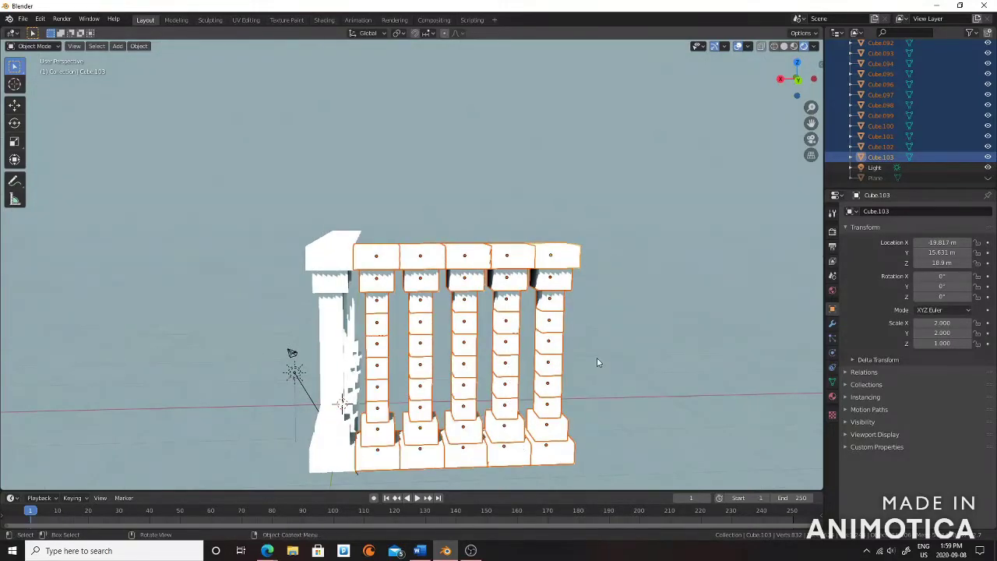
pyautogui.moveTo(551, 364); pyautogui.dragTo(470, 358, button='middle')
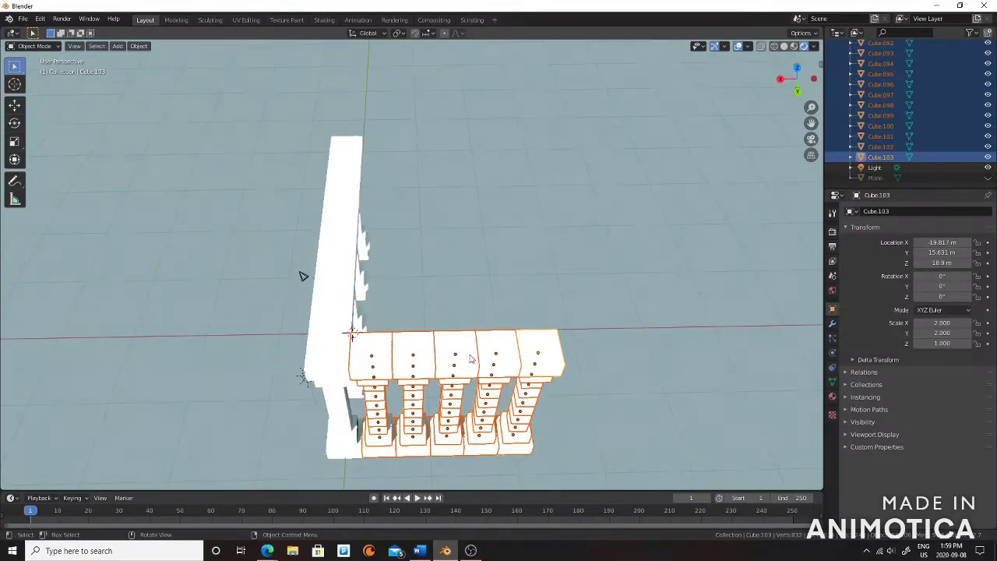
# Duplicate the front row and move the copy back to the temple's far side.
pyautogui.hotkey('shift', 'd')
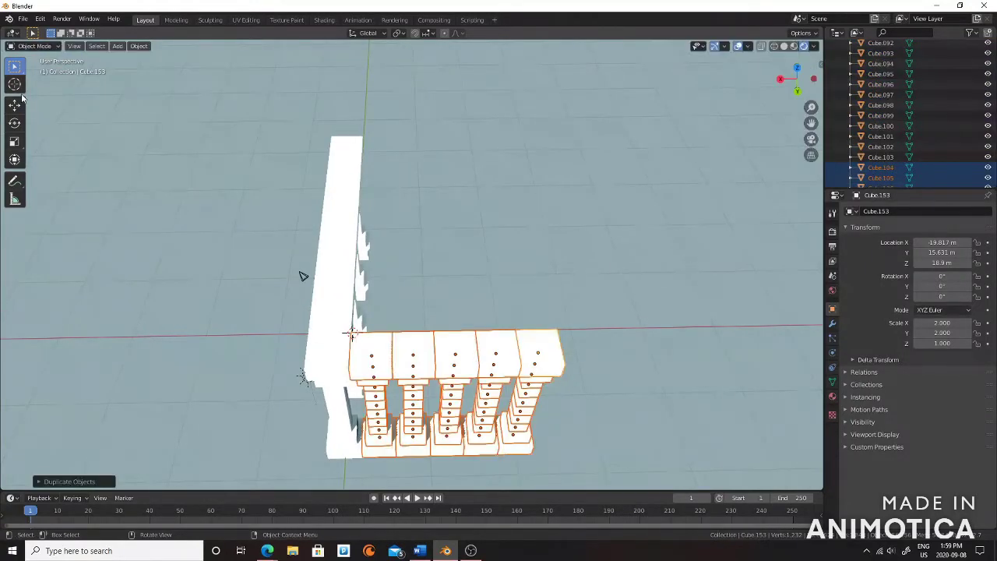
pyautogui.click(14, 103)
pyautogui.moveTo(456, 440); pyautogui.dragTo(462, 239)
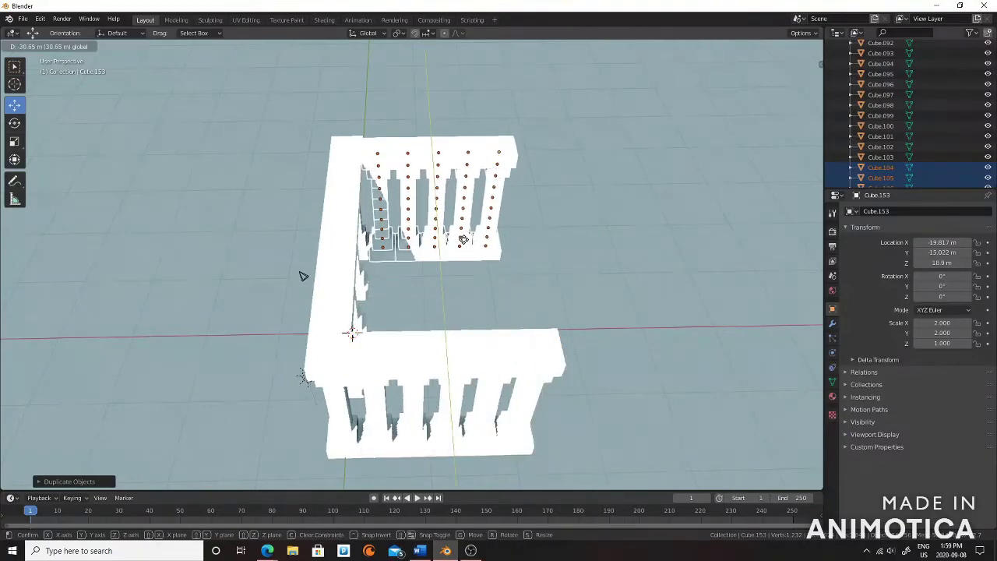
pyautogui.click(303, 276)
pyautogui.moveTo(303, 275)
pyautogui.mouseDown(button='middle')
pyautogui.moveTo(546, 395)
pyautogui.moveTo(563, 387)
pyautogui.moveTo(637, 456)
pyautogui.mouseUp(button='middle')
pyautogui.moveTo(494, 462); pyautogui.dragTo(311, 256, button='middle')
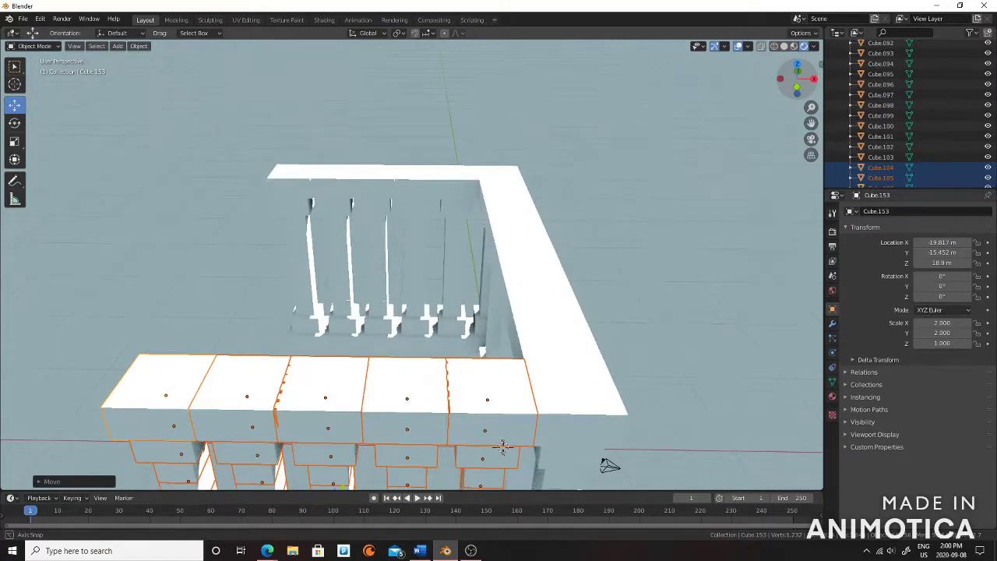
pyautogui.moveTo(788, 78); pyautogui.dragTo(777, 83)
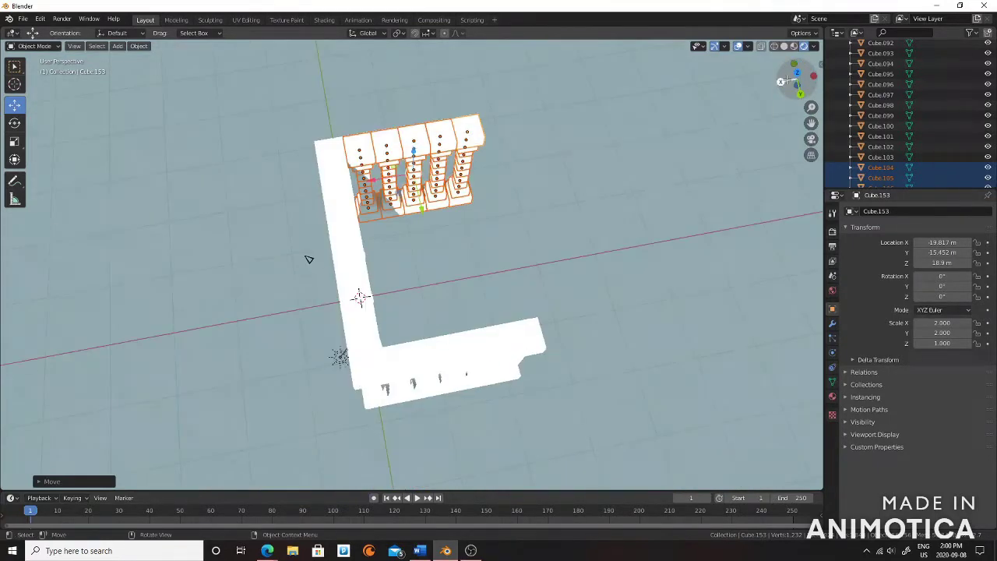
pyautogui.click(344, 179)
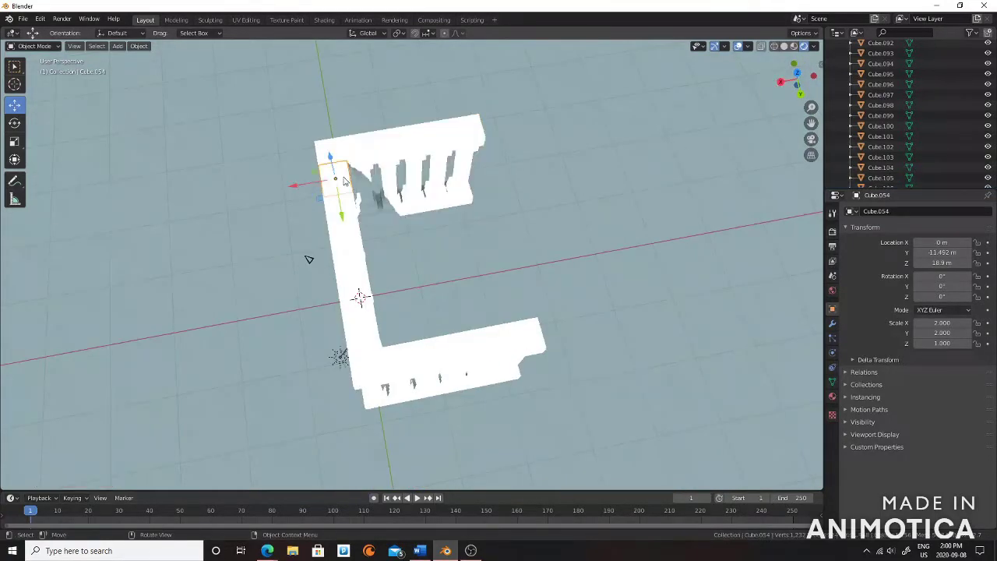
# Select the side wall's three inner columns and top row of cubes, then view them straight from the side.
pyautogui.press('w')
pyautogui.moveTo(333, 187); pyautogui.dragTo(371, 346)
pyautogui.hotkey('alt', 'a')
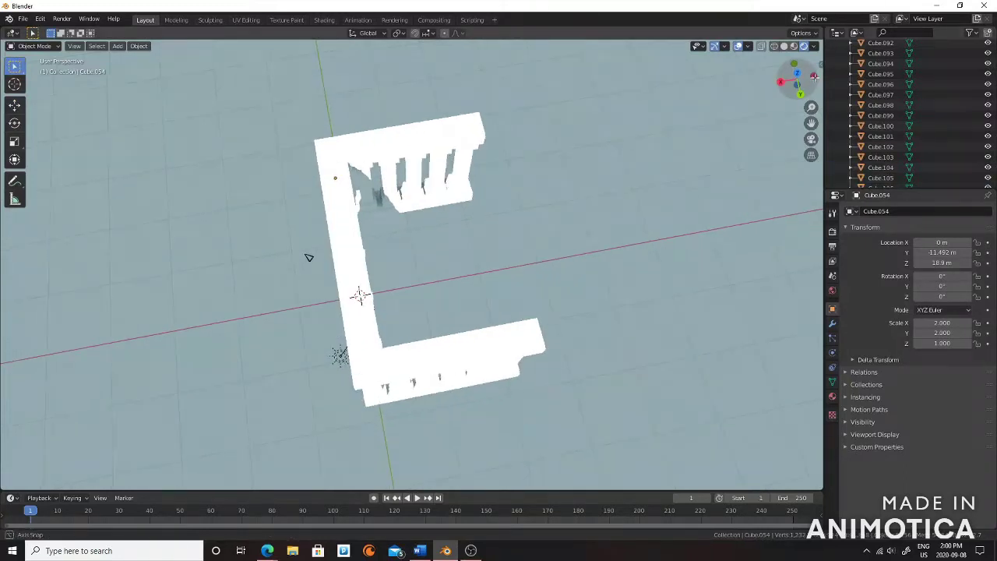
pyautogui.moveTo(796, 78); pyautogui.dragTo(766, 107)
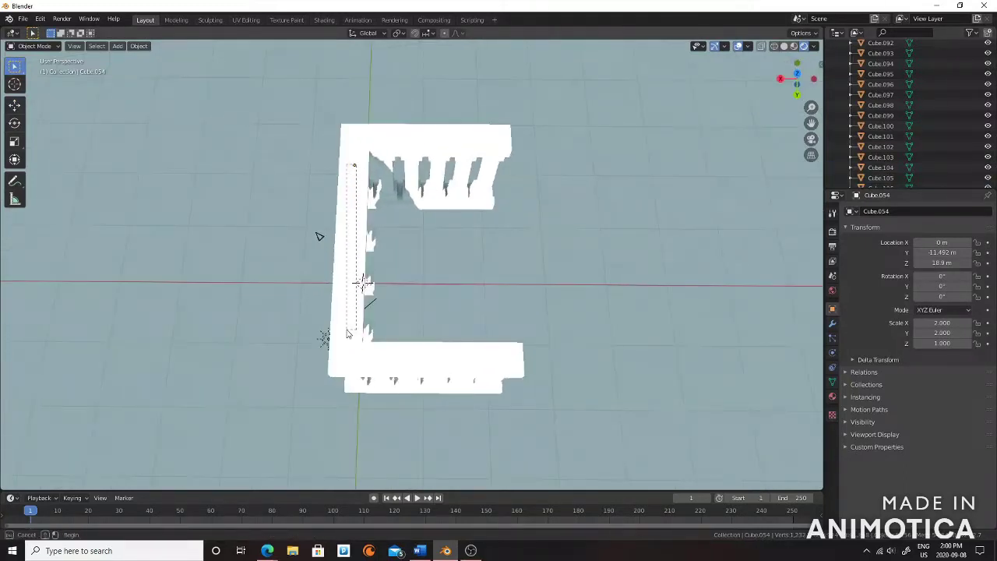
pyautogui.moveTo(348, 334); pyautogui.dragTo(350, 337)
pyautogui.moveTo(779, 84); pyautogui.dragTo(615, 326)
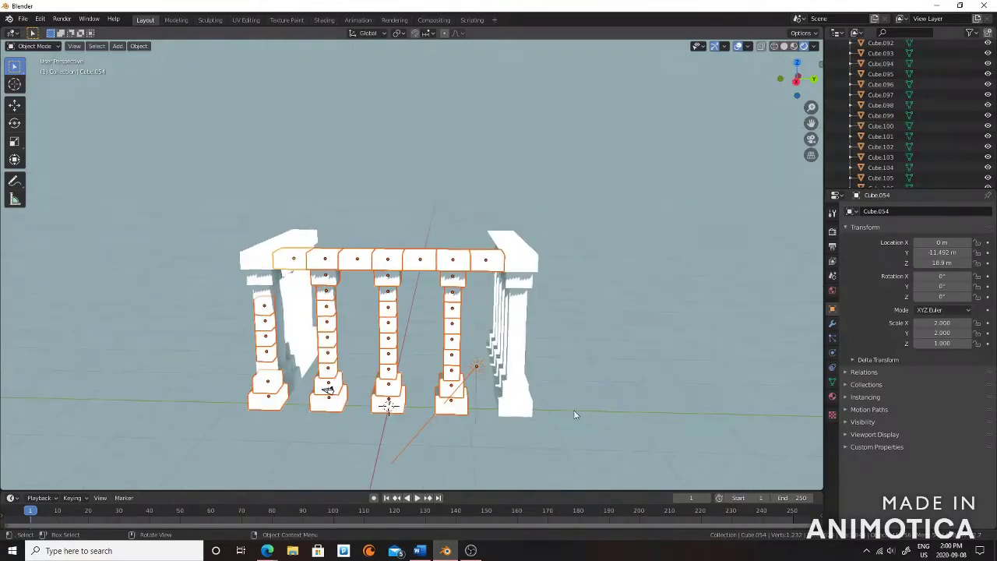
pyautogui.keyDown('shift'); pyautogui.click(477, 365); pyautogui.keyUp('shift')
pyautogui.keyDown('shift'); pyautogui.click(266, 337); pyautogui.keyUp('shift')
pyautogui.click(266, 379)
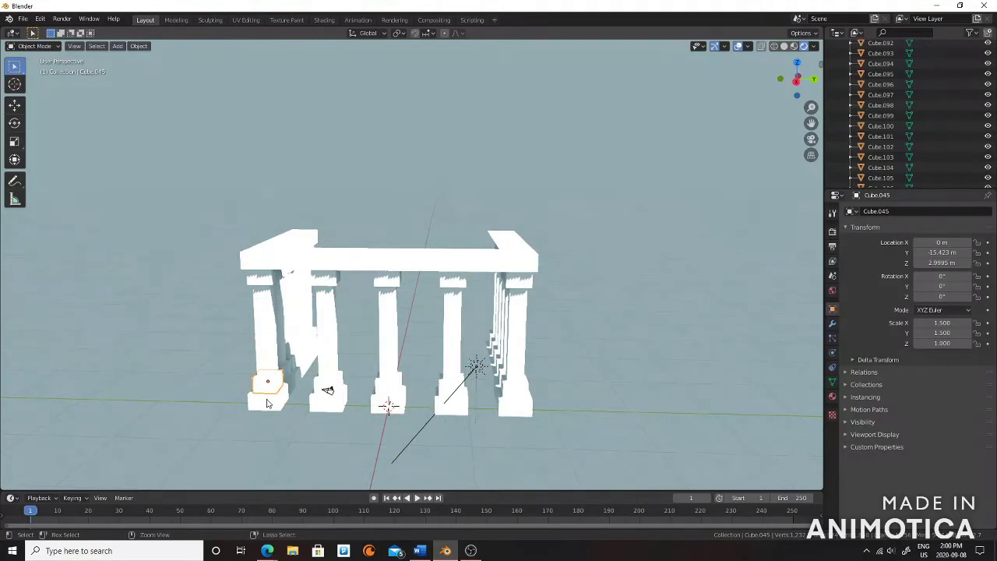
pyautogui.press('KP_1')
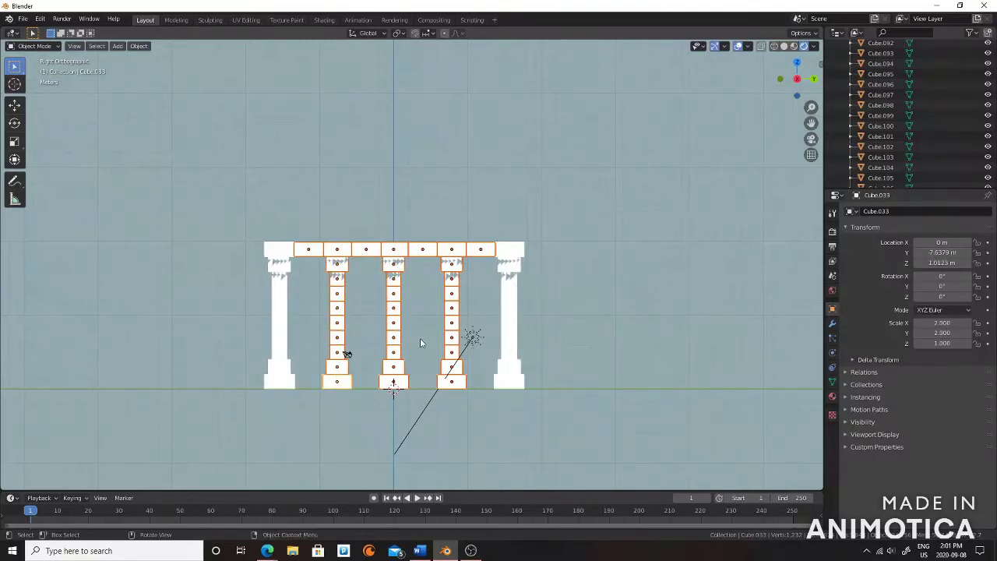
# Duplicate the selected side columns in place and move the copy along X to close the open end.
pyautogui.moveTo(785, 68); pyautogui.dragTo(792, 87)
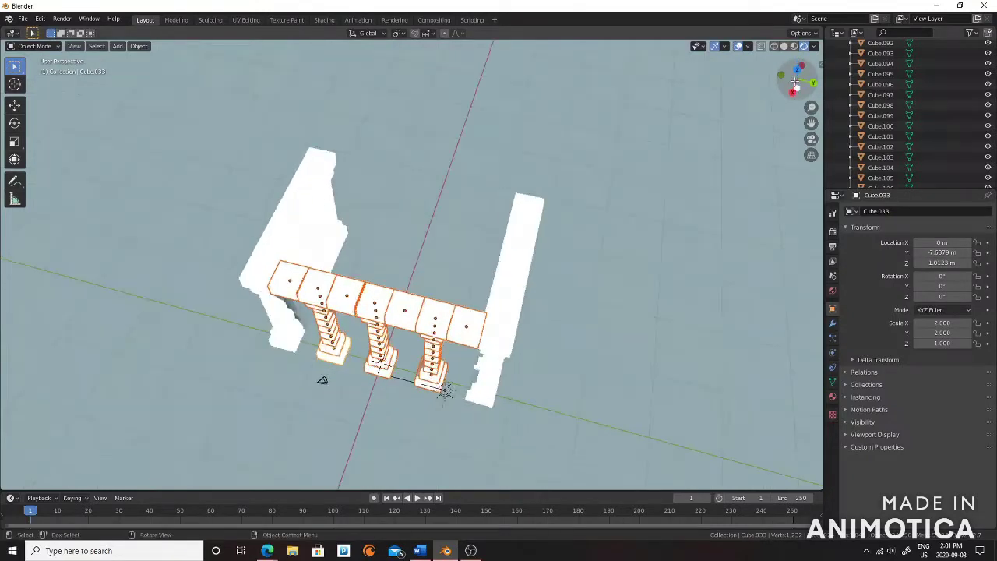
pyautogui.hotkey('shift', 'd')
pyautogui.rightClick(391, 304)
pyautogui.click(14, 104)
pyautogui.moveTo(370, 390); pyautogui.dragTo(401, 249)
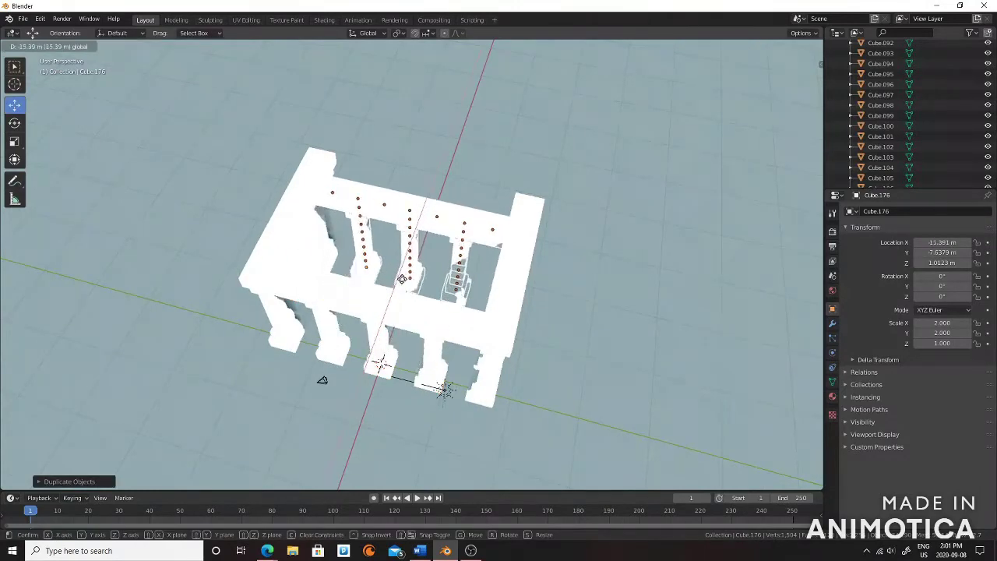
pyautogui.moveTo(787, 81)
pyautogui.mouseDown()
pyautogui.moveTo(798, 78)
pyautogui.moveTo(682, 370)
pyautogui.mouseUp()
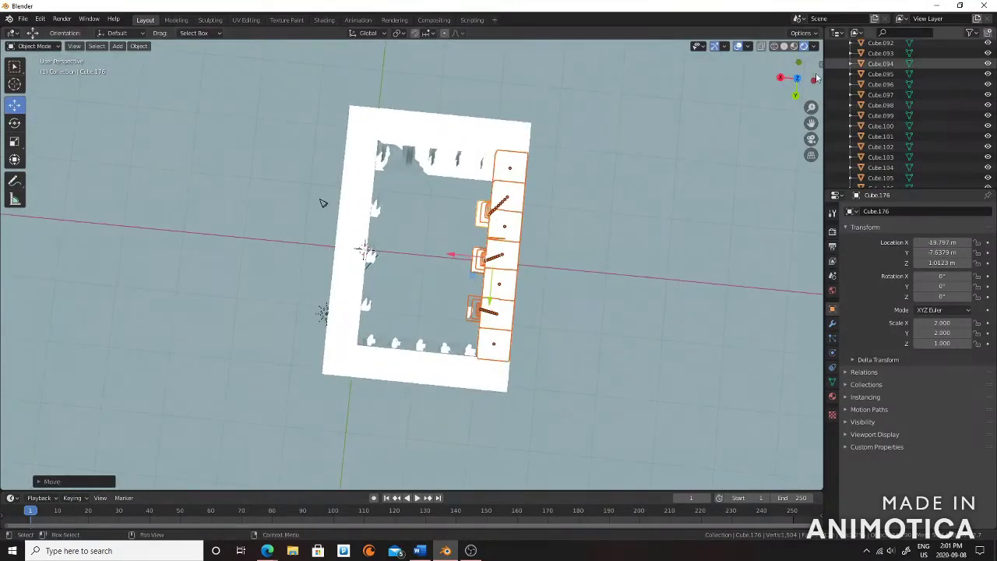
pyautogui.scroll(-5, 682, 370)
pyautogui.click(394, 297)
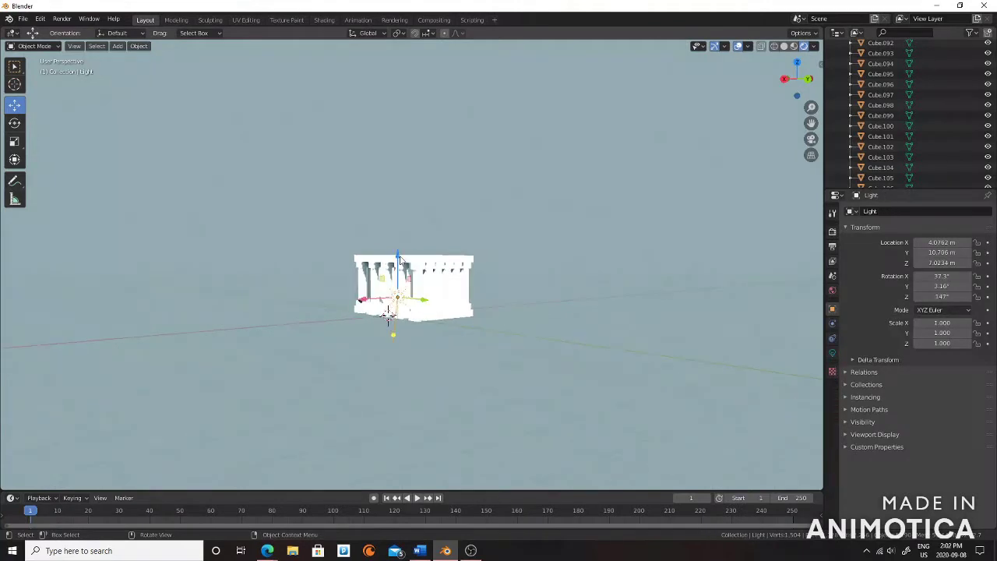
# Raise the light above the temple, then move the camera back and rotate it to aim at the temple.
pyautogui.moveTo(397, 257); pyautogui.dragTo(397, 125)
pyautogui.moveTo(777, 98); pyautogui.dragTo(622, 147)
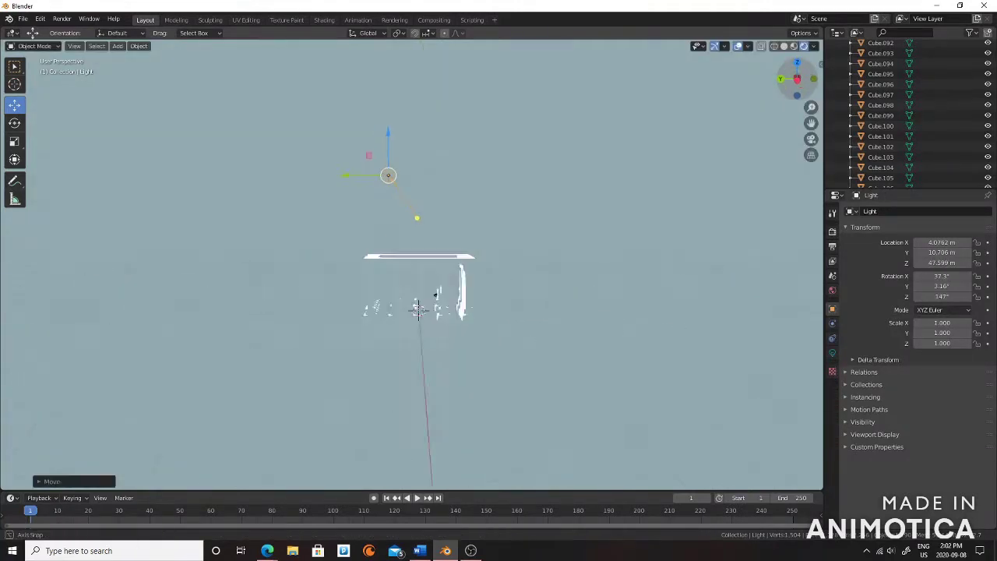
pyautogui.click(201, 227)
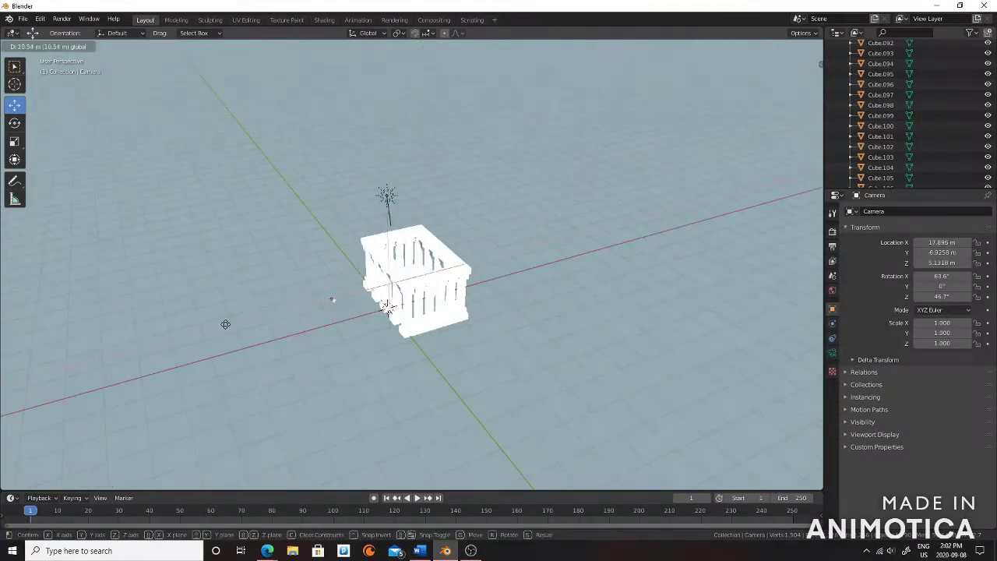
pyautogui.moveTo(207, 244)
pyautogui.mouseDown()
pyautogui.moveTo(179, 216)
pyautogui.moveTo(185, 153)
pyautogui.mouseUp()
pyautogui.hotkey('shift', 'space')
pyautogui.press('r')
pyautogui.hotkey('shift', 'space')
pyautogui.press('s')
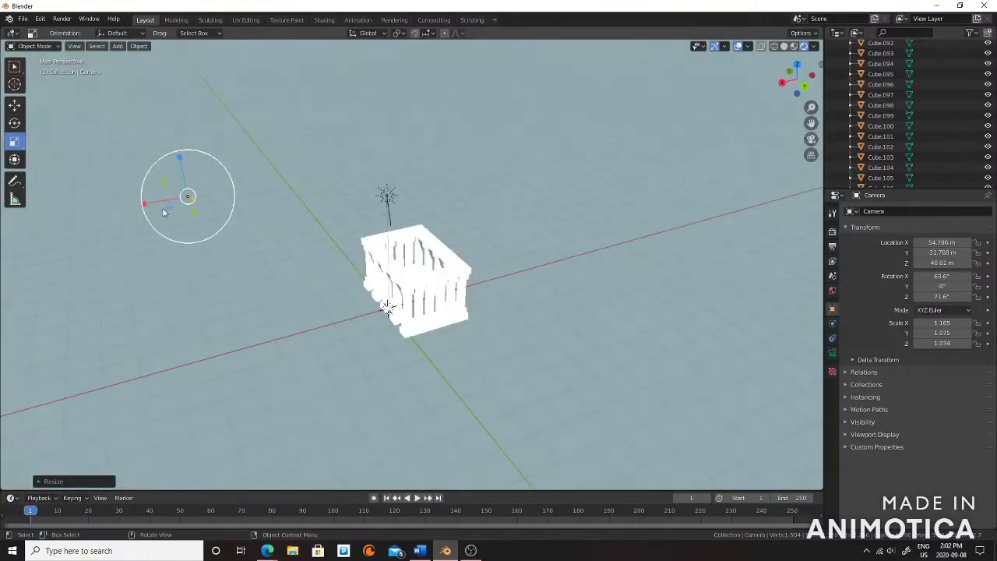
pyautogui.hotkey('shift', 'space')
pyautogui.press('r')
pyautogui.moveTo(216, 210); pyautogui.dragTo(207, 207)
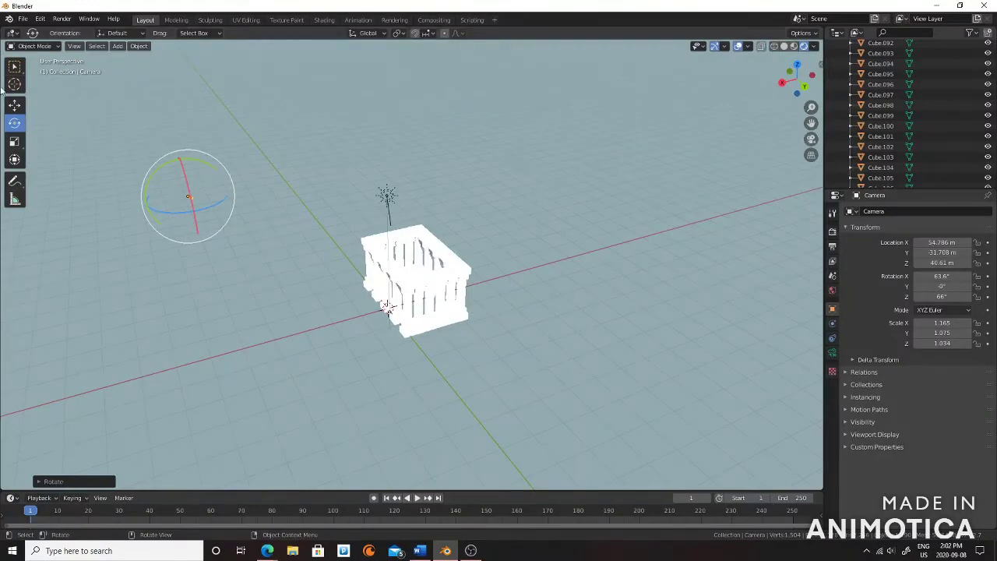
# Enlarge the camera and shift it along X, checking the framing through the camera view.
pyautogui.click(14, 141)
pyautogui.moveTo(179, 150)
pyautogui.mouseDown()
pyautogui.moveTo(136, 204)
pyautogui.moveTo(179, 159)
pyautogui.moveTo(177, 148)
pyautogui.mouseUp()
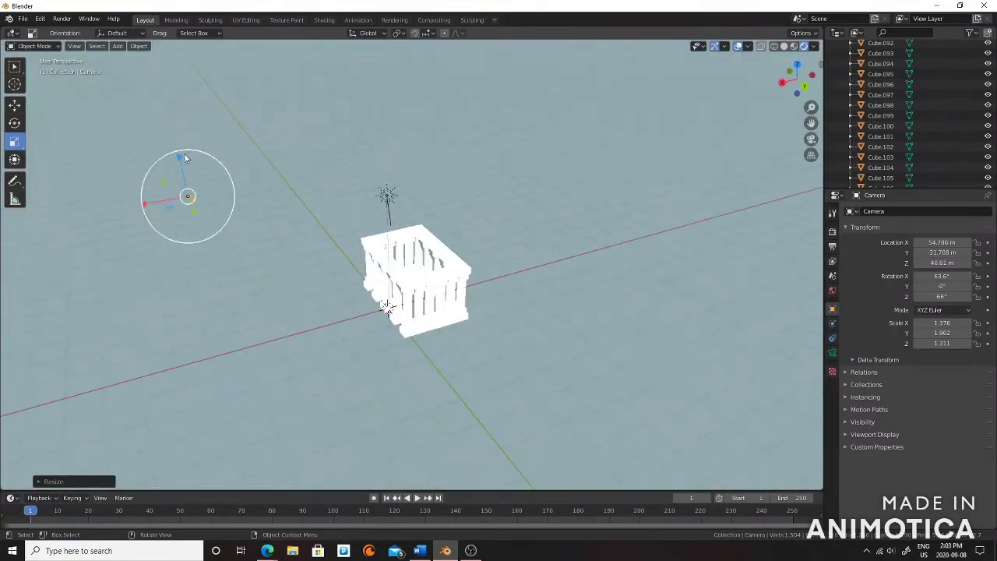
pyautogui.moveTo(179, 156); pyautogui.dragTo(174, 116)
pyautogui.moveTo(796, 80); pyautogui.dragTo(804, 142)
pyautogui.moveTo(191, 195); pyautogui.dragTo(187, 191)
pyautogui.click(811, 140)
pyautogui.click(810, 140)
pyautogui.moveTo(179, 156); pyautogui.dragTo(175, 148)
pyautogui.click(14, 105)
pyautogui.moveTo(155, 206); pyautogui.dragTo(136, 204)
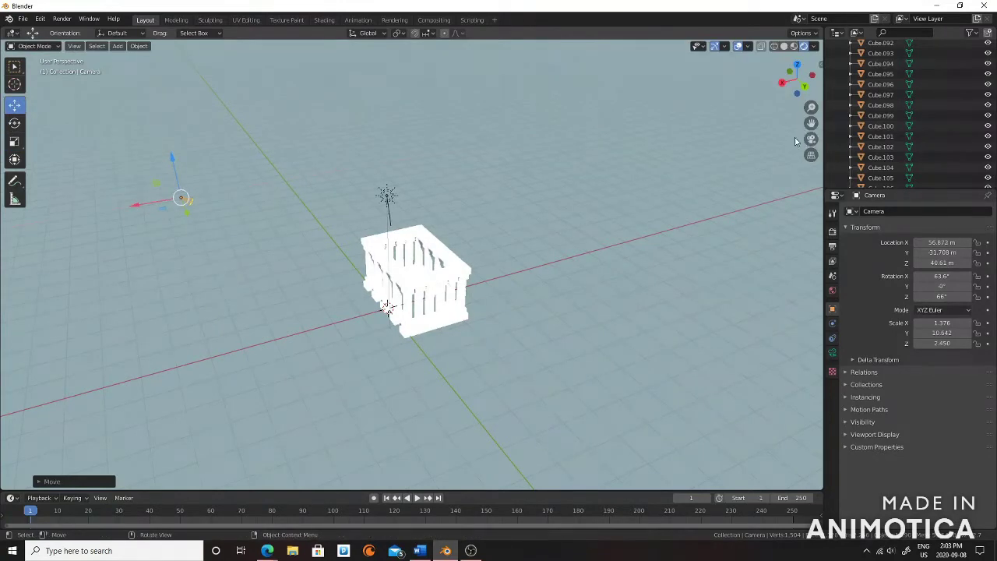
pyautogui.moveTo(170, 161); pyautogui.dragTo(159, 159)
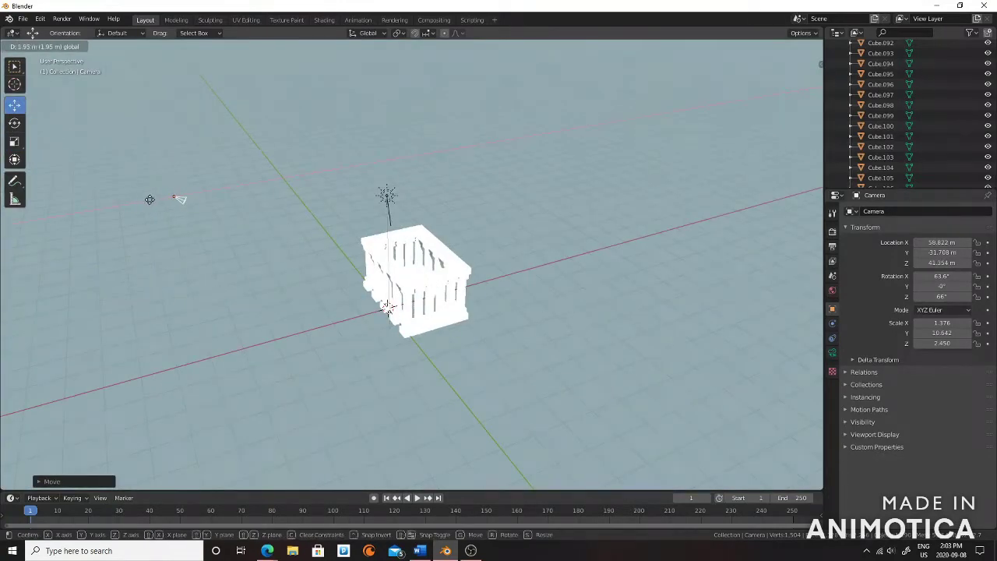
pyautogui.click(810, 141)
pyautogui.click(816, 141)
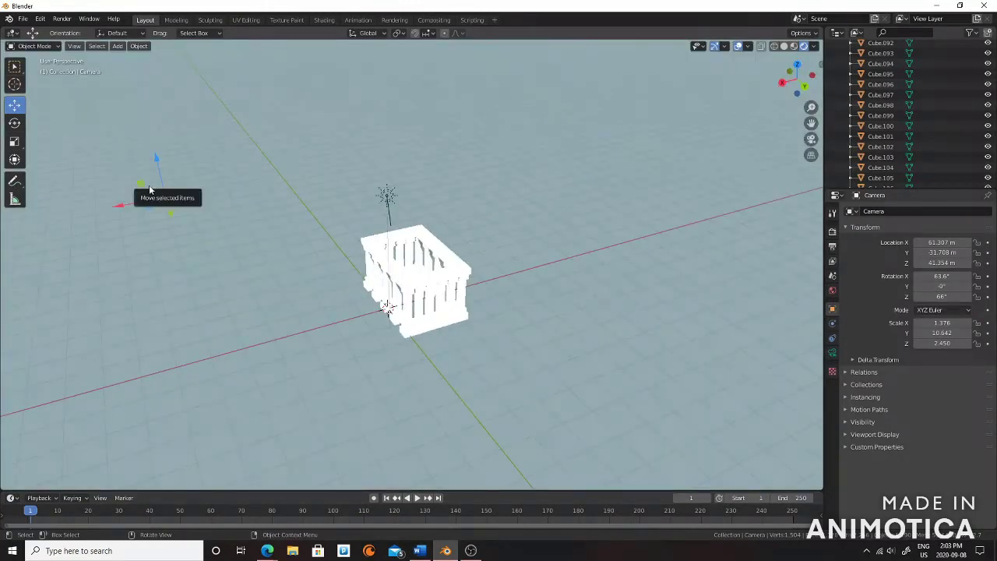
# Tilt the camera down toward the temple and enlarge it slightly until the framing fits.
pyautogui.hotkey('shift', 'space')
pyautogui.press('r')
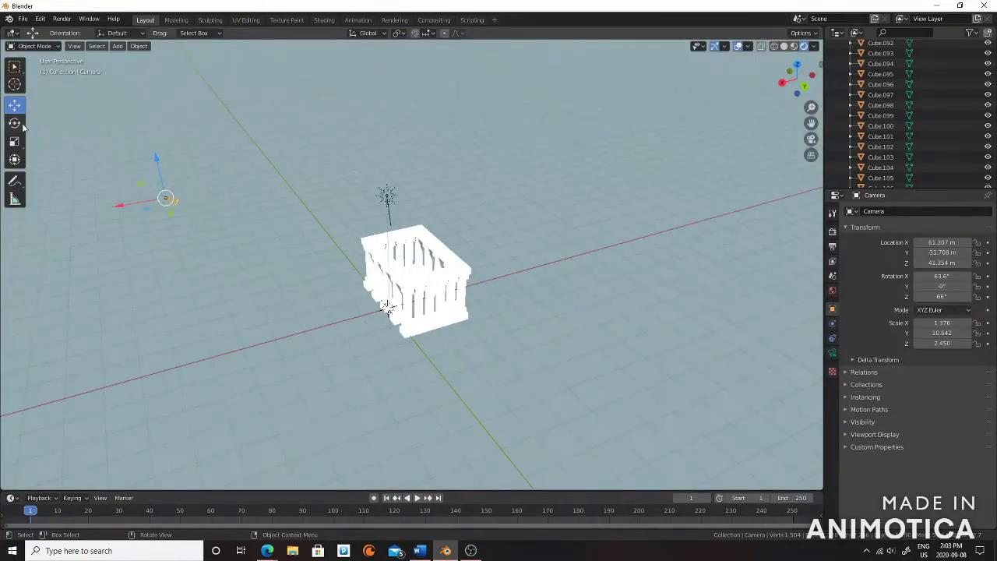
pyautogui.moveTo(187, 167); pyautogui.dragTo(184, 163)
pyautogui.click(811, 141)
pyautogui.click(812, 140)
pyautogui.click(814, 140)
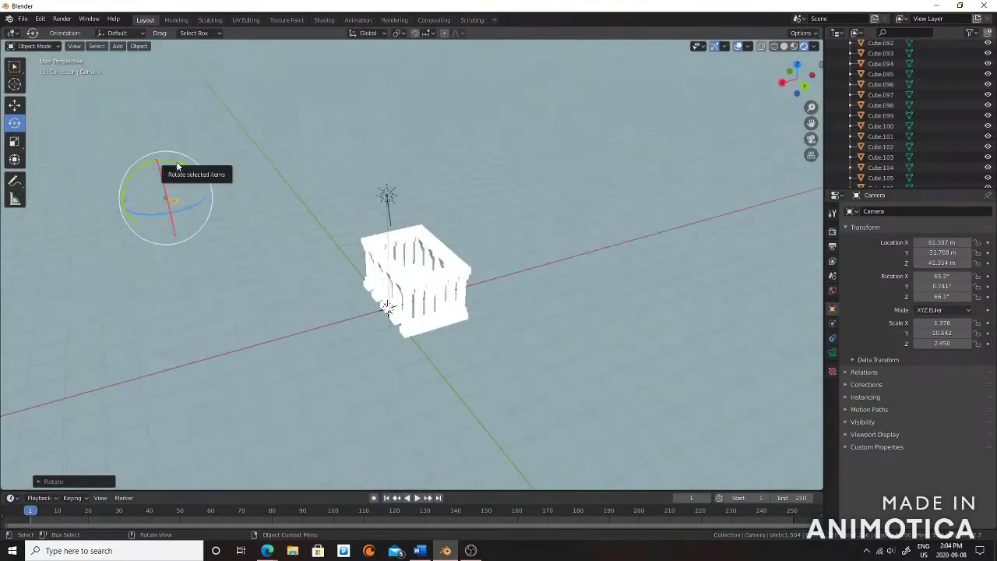
pyautogui.press('KP_0')
pyautogui.press('KP_0')
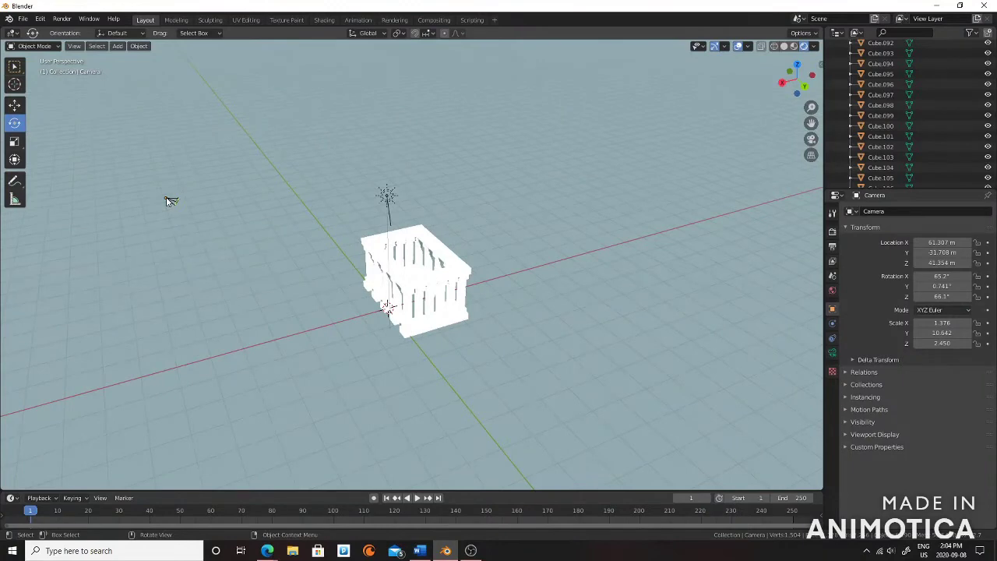
pyautogui.moveTo(189, 171); pyautogui.dragTo(166, 164)
pyautogui.press('KP_0')
pyautogui.press('KP_0')
pyautogui.press('KP_0')
pyautogui.press('KP_0')
pyautogui.press('KP_0')
pyautogui.press('KP_0')
pyautogui.moveTo(221, 179); pyautogui.dragTo(229, 191)
pyautogui.press('KP_0')
pyautogui.press('KP_0')
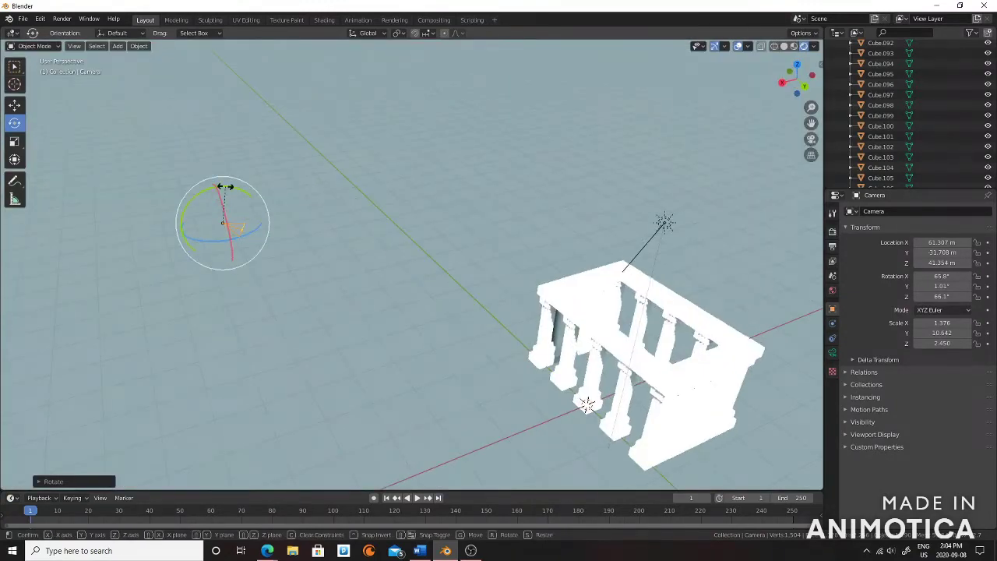
pyautogui.click(811, 139)
pyautogui.click(811, 139)
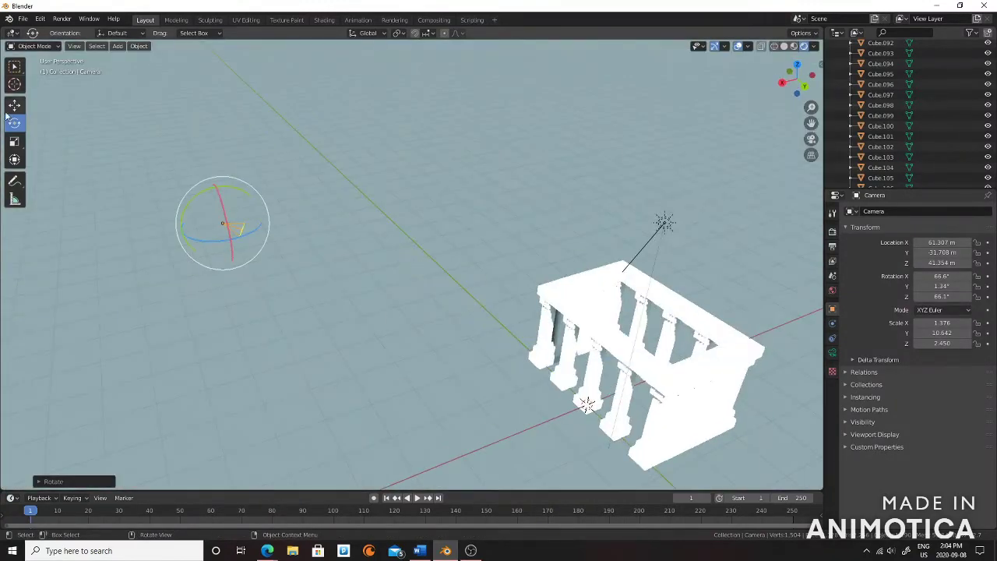
pyautogui.click(14, 141)
pyautogui.moveTo(217, 189); pyautogui.dragTo(215, 184)
pyautogui.click(811, 138)
pyautogui.click(811, 138)
# Move the sun light further out along X to X 14.278 m and start resizing it.
pyautogui.click(663, 224)
pyautogui.hotkey('shift', 'space')
pyautogui.press('g')
pyautogui.moveTo(662, 224)
pyautogui.mouseDown()
pyautogui.moveTo(674, 186)
pyautogui.moveTo(619, 198)
pyautogui.mouseUp()
pyautogui.click(14, 141)
pyautogui.moveTo(635, 151); pyautogui.dragTo(657, 216)
pyautogui.click(810, 139)
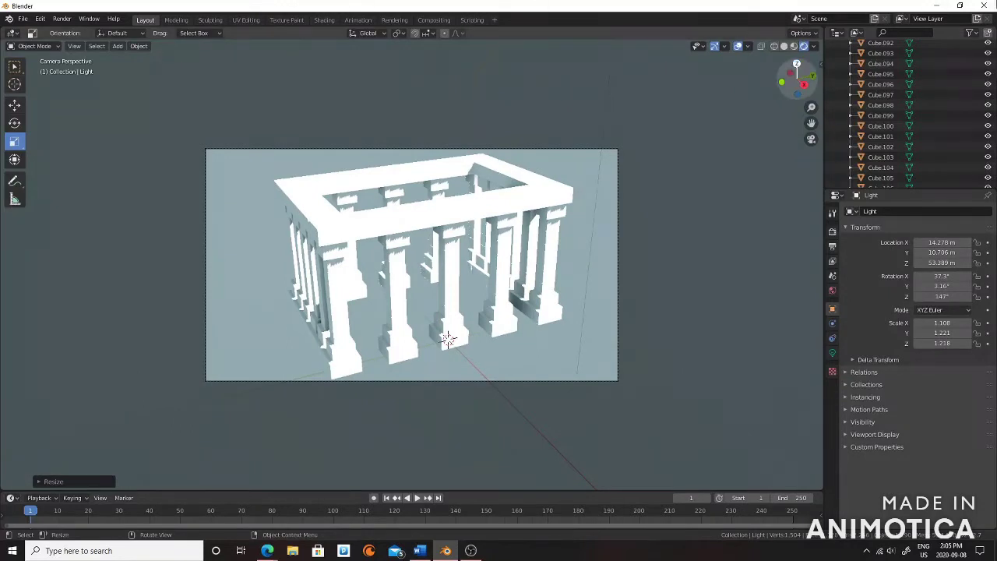
# Toggle the camera view to check the framing, then orbit and zoom out over the whole temple.
pyautogui.click(811, 138)
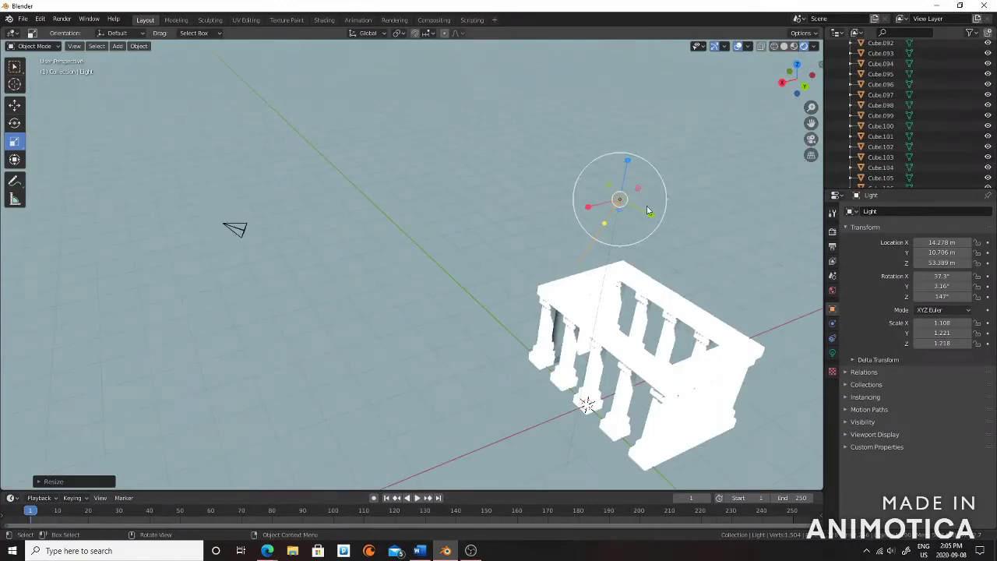
pyautogui.moveTo(802, 159); pyautogui.dragTo(791, 290, button='middle')
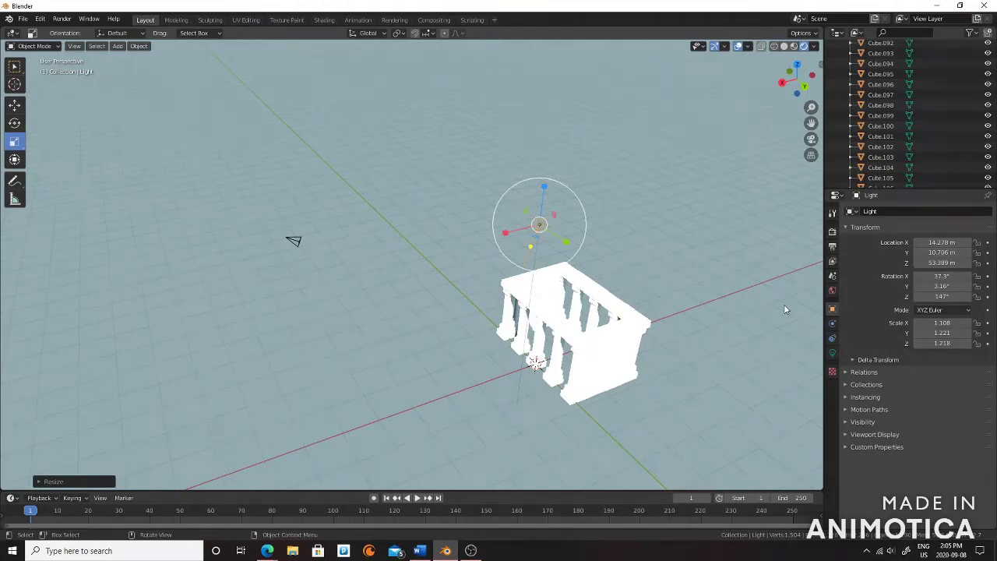
pyautogui.click(815, 137)
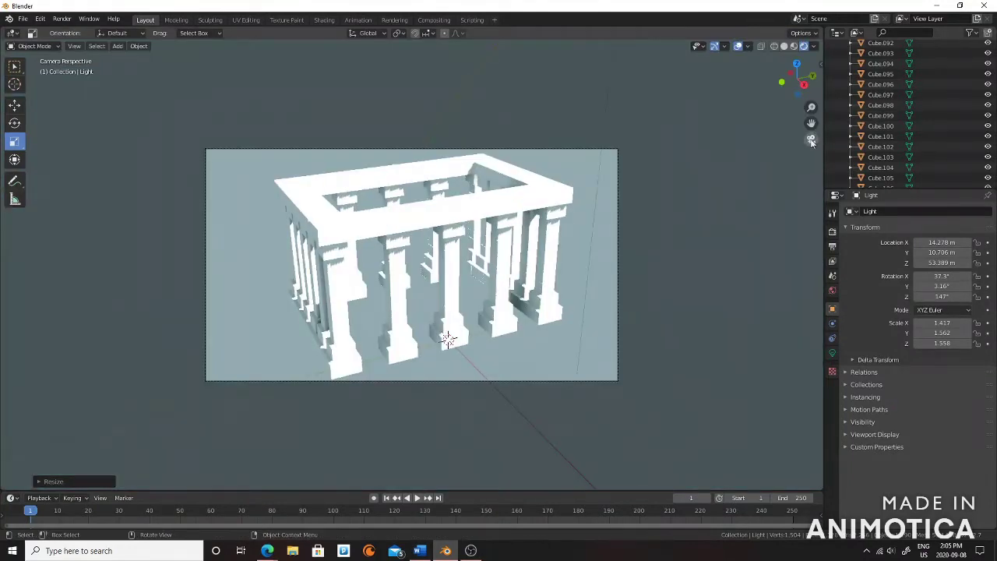
pyautogui.click(811, 139)
pyautogui.moveTo(810, 125); pyautogui.dragTo(384, 281, button='middle')
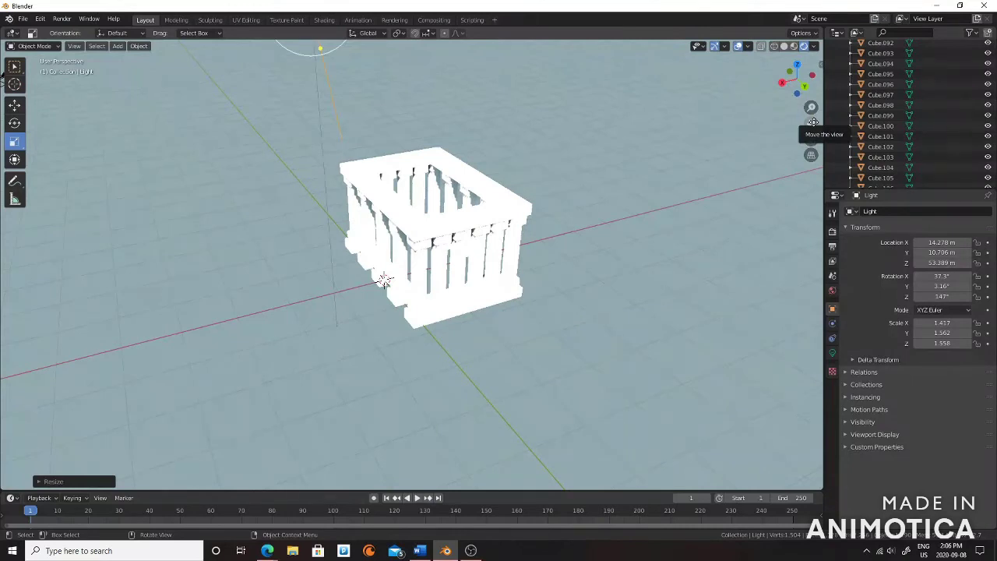
pyautogui.scroll(-10, 940, 120)
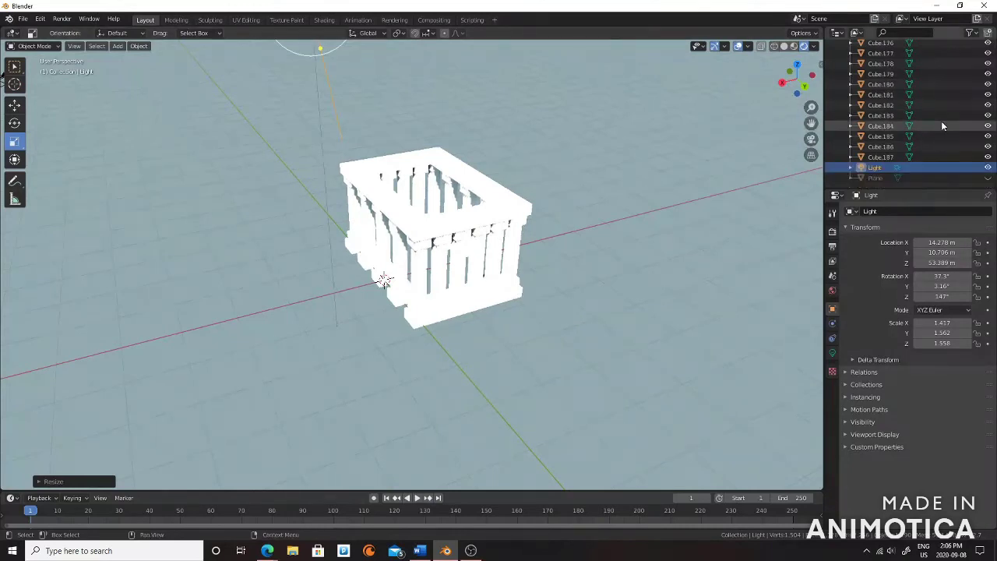
# Select the ground plane, slide it to X -10.14 m and enlarge it about 2.6 times.
pyautogui.click(987, 178)
pyautogui.click(875, 177)
pyautogui.click(14, 104)
pyautogui.moveTo(347, 290); pyautogui.dragTo(387, 277)
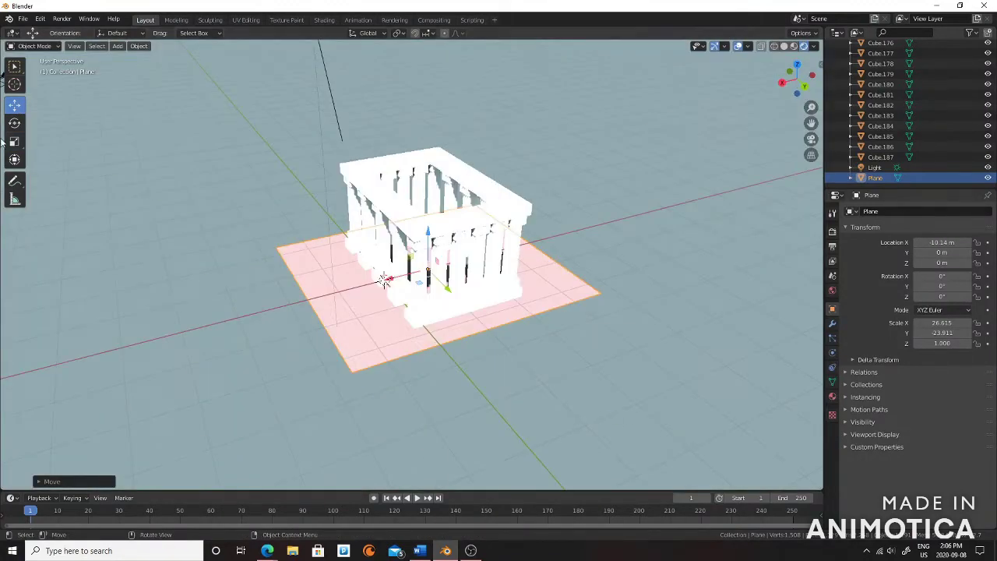
pyautogui.click(14, 141)
pyautogui.moveTo(450, 292); pyautogui.dragTo(326, 297)
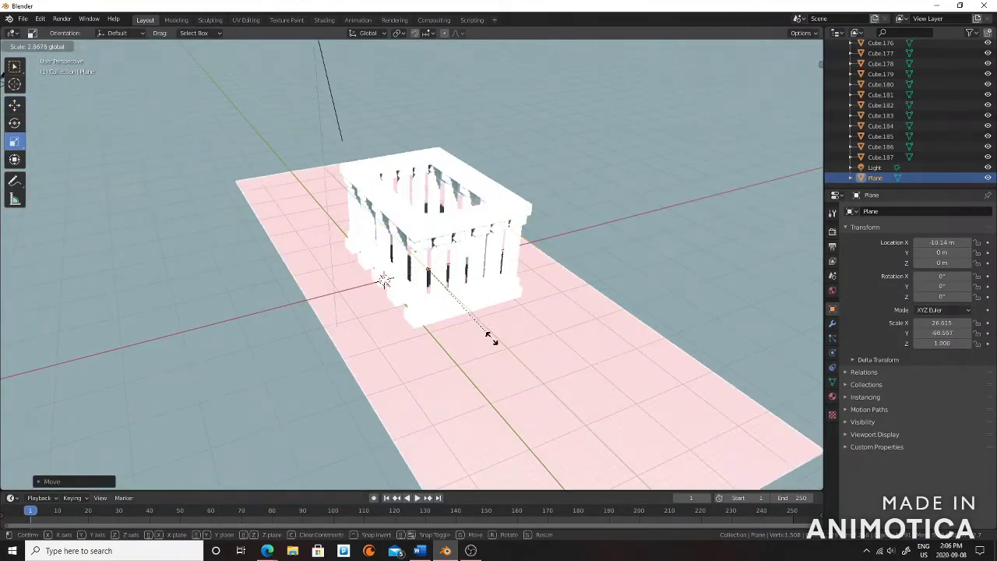
# Scale the plane much larger, checking the ground through the camera view.
pyautogui.click(811, 140)
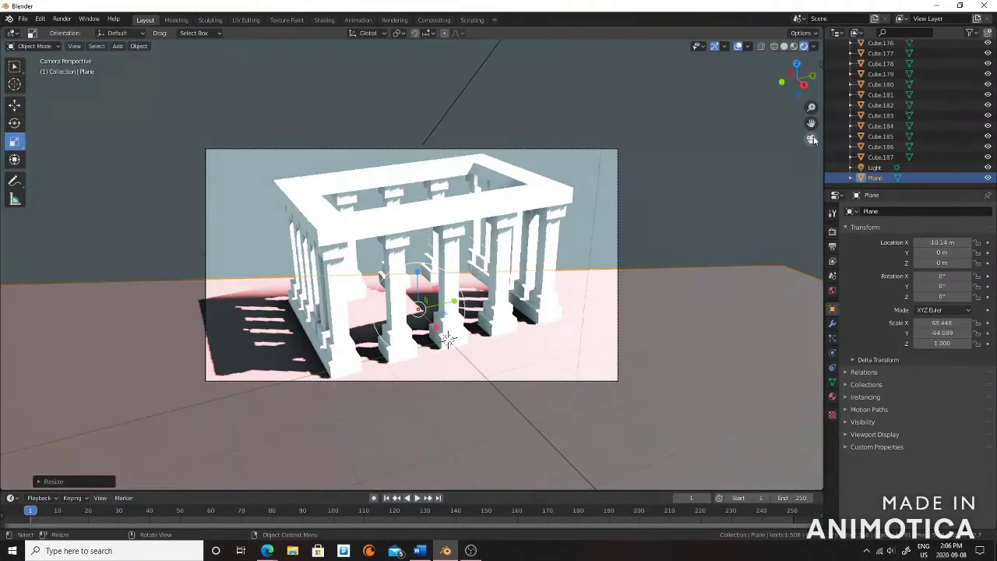
pyautogui.click(810, 139)
pyautogui.moveTo(384, 280); pyautogui.dragTo(483, 346)
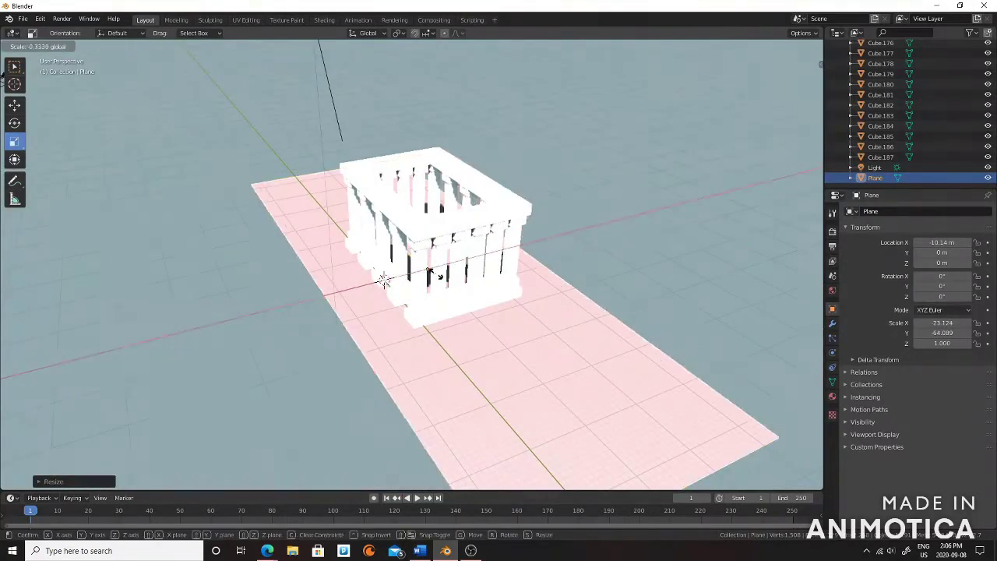
pyautogui.click(810, 139)
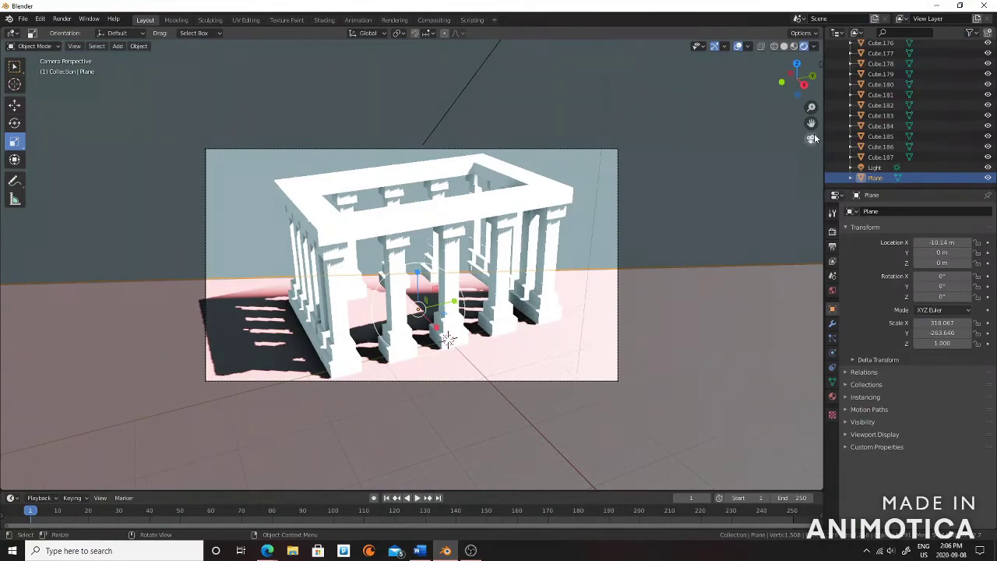
pyautogui.click(811, 139)
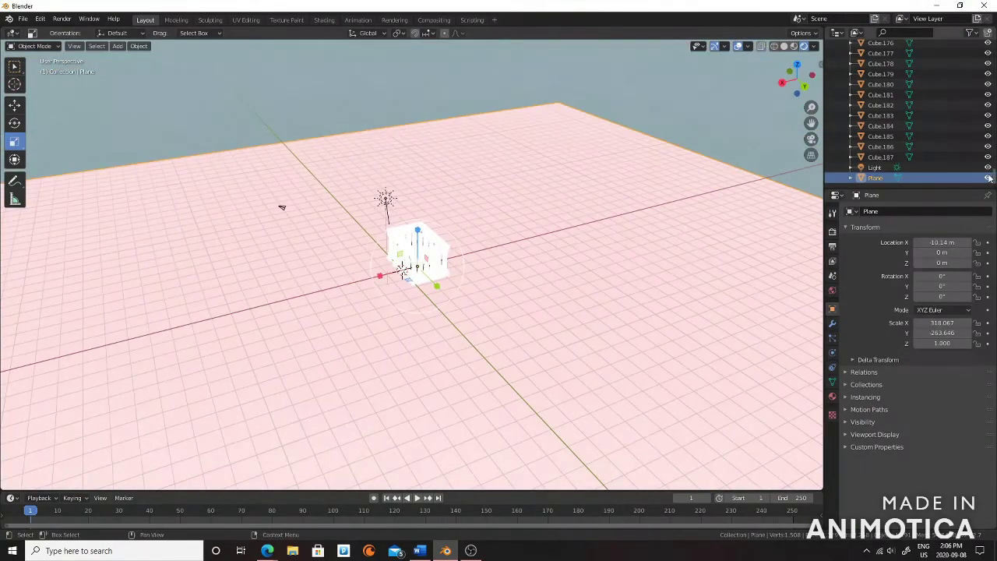
# Hide the plane to inspect the columns, then show it and scale it even larger.
pyautogui.click(987, 179)
pyautogui.moveTo(356, 289)
pyautogui.mouseDown(button='middle')
pyautogui.moveTo(434, 245)
pyautogui.moveTo(472, 274)
pyautogui.moveTo(467, 123)
pyautogui.moveTo(468, 289)
pyautogui.moveTo(436, 194)
pyautogui.moveTo(414, 267)
pyautogui.moveTo(490, 158)
pyautogui.moveTo(436, 234)
pyautogui.mouseUp(button='middle')
pyautogui.click(987, 178)
pyautogui.scroll(-2, 468, 296)
pyautogui.scroll(-4, 414, 267)
pyautogui.scroll(2, 467, 179)
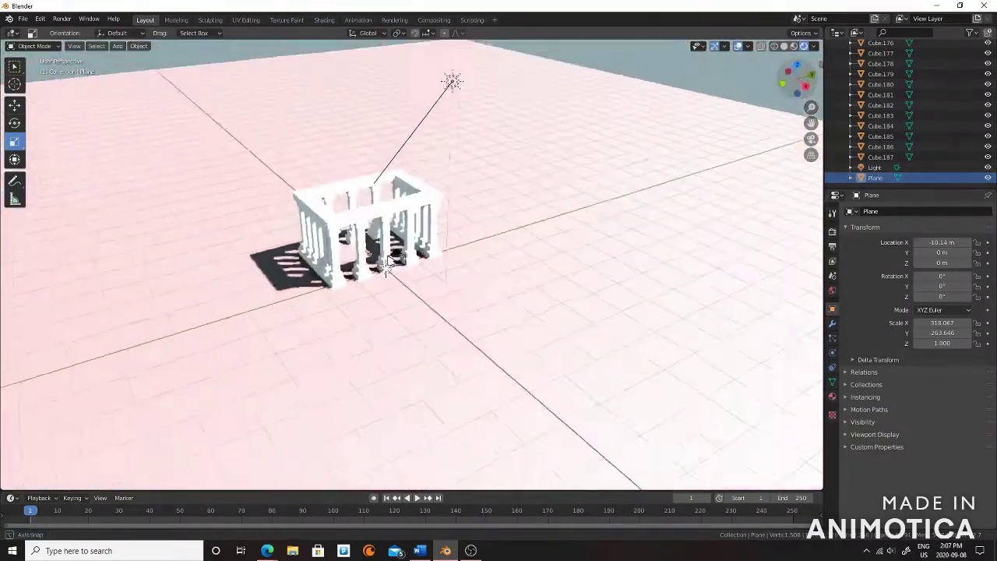
pyautogui.scroll(3, 387, 265)
pyautogui.press('s')
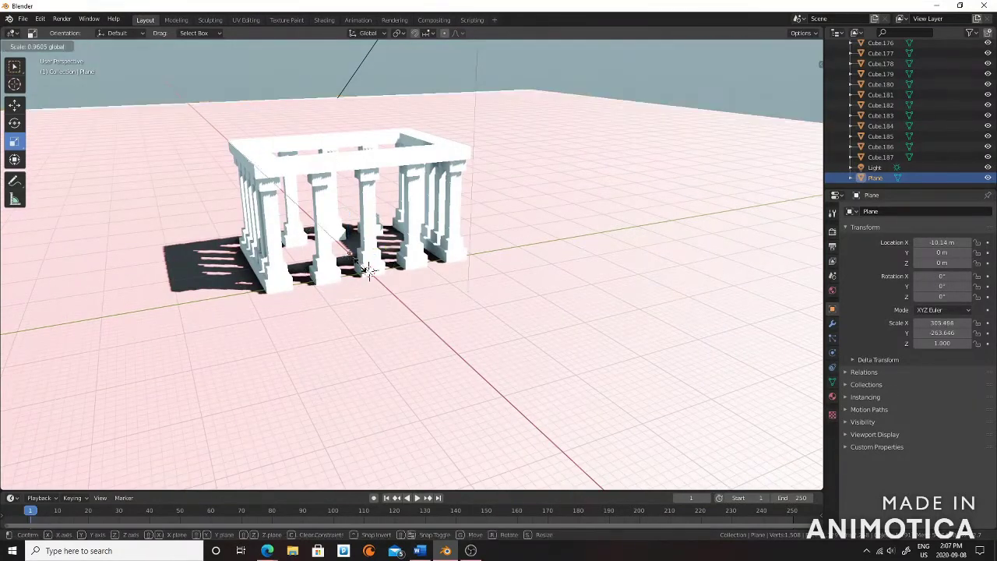
pyautogui.click(374, 268)
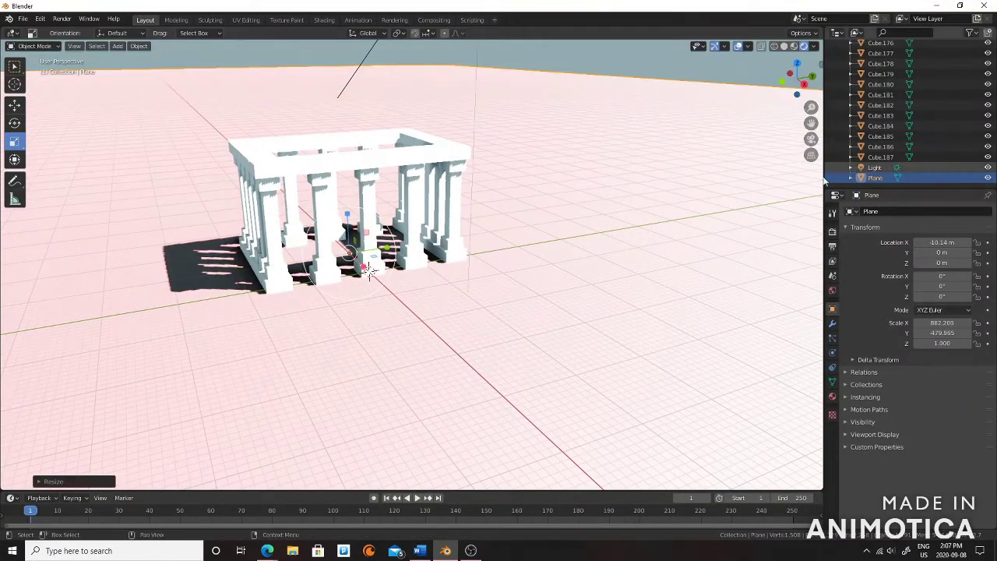
pyautogui.moveTo(545, 265); pyautogui.dragTo(613, 259, button='middle')
pyautogui.scroll(15, 904, 117)
# Save the scene as Temple.blend in Documents.
pyautogui.click(23, 19)
pyautogui.click(47, 98)
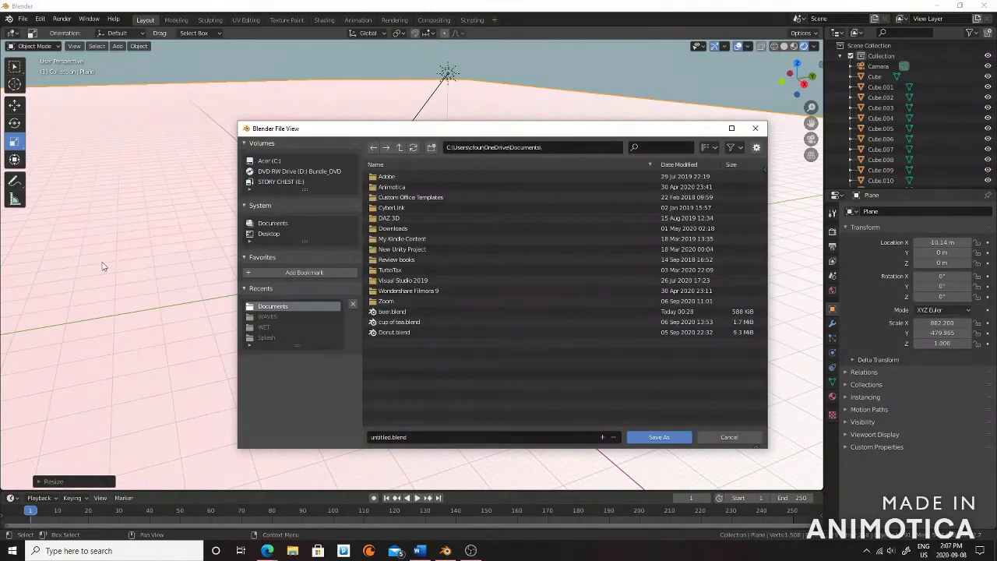
pyautogui.click(382, 439)
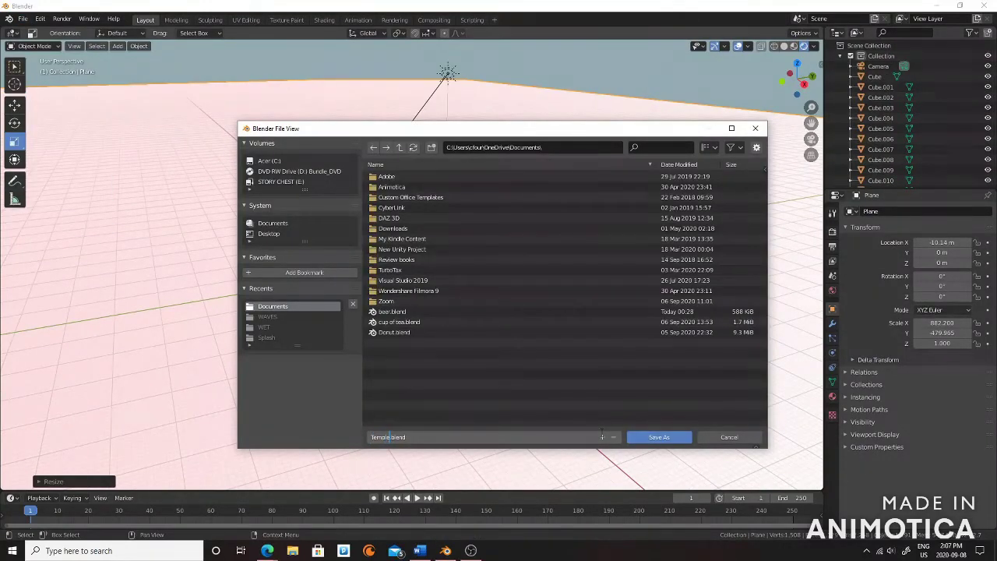
pyautogui.press('Return')
pyautogui.click(659, 437)
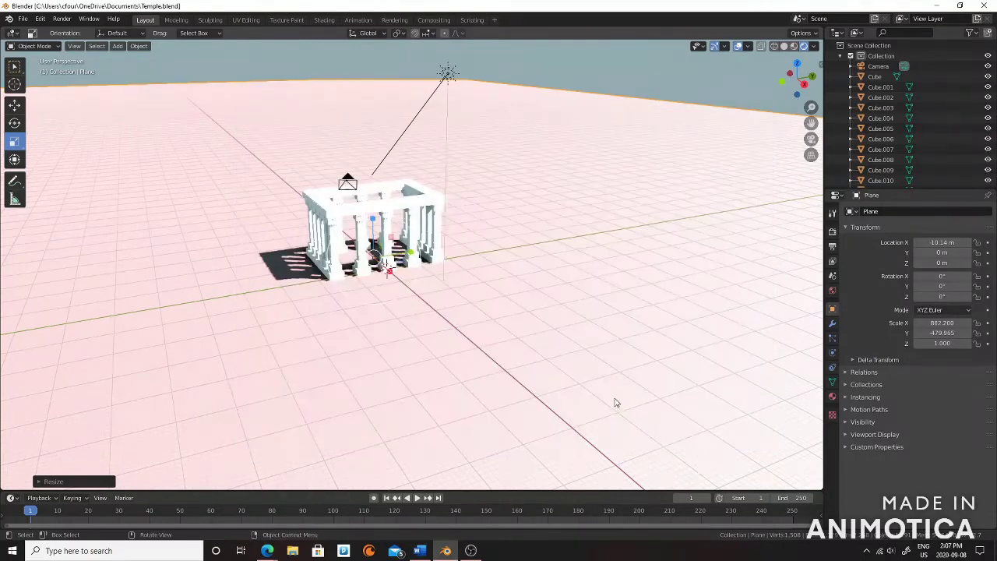
# Select all the temple cubes through Cube.187 in the Outliner.
pyautogui.click(874, 76)
pyautogui.keyDown('shift'); pyautogui.click(880, 97); pyautogui.keyUp('shift')
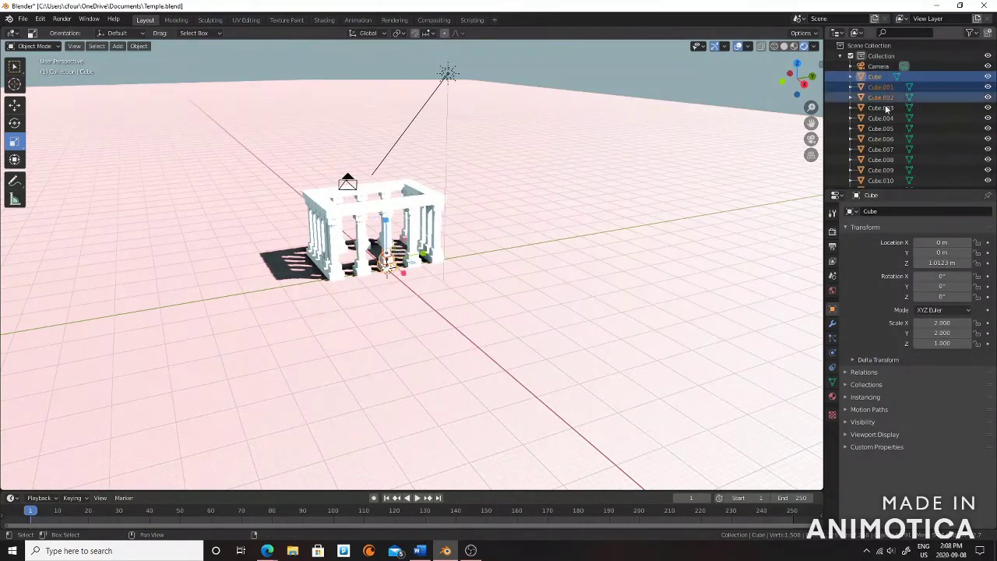
pyautogui.moveTo(885, 109); pyautogui.dragTo(885, 140)
pyautogui.scroll(-15, 885, 155)
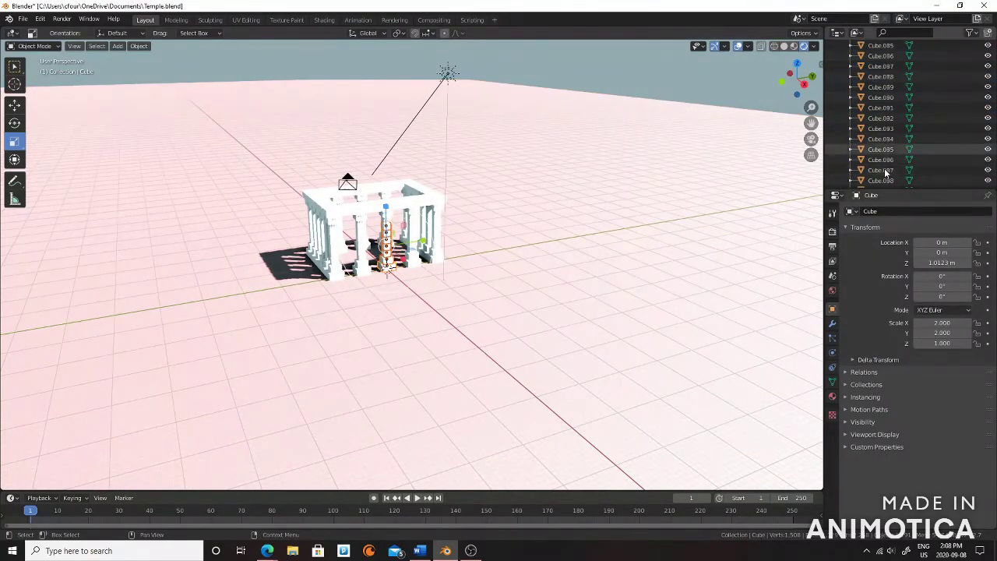
pyautogui.scroll(-10, 886, 173)
pyautogui.scroll(-5, 888, 163)
pyautogui.keyDown('shift'); pyautogui.click(889, 158); pyautogui.keyUp('shift')
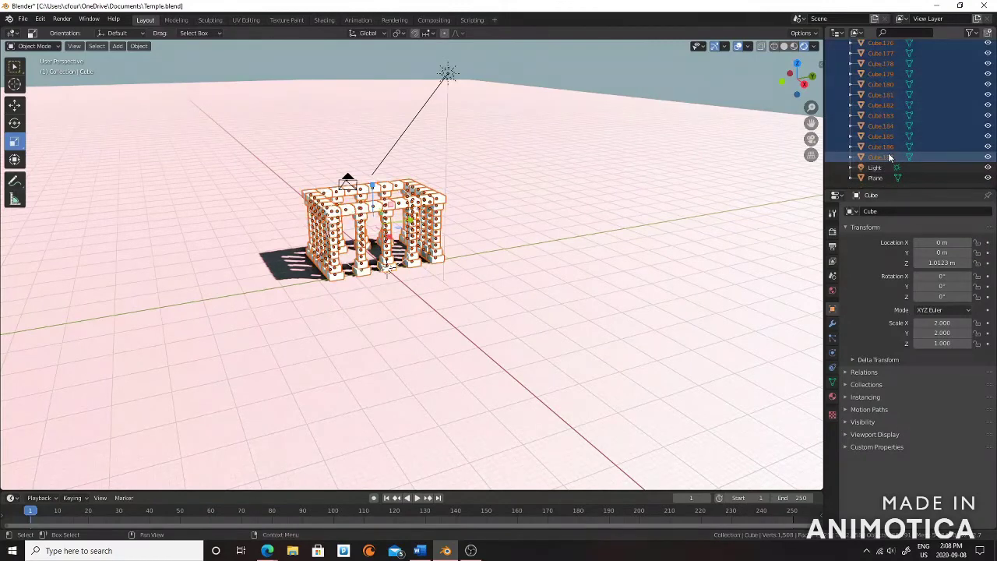
pyautogui.scroll(10, 889, 158)
# Darken the cubes' base colour to grey and set their roughness to 0.817.
pyautogui.click(832, 396)
pyautogui.click(983, 373)
pyautogui.click(973, 362)
pyautogui.moveTo(972, 212); pyautogui.dragTo(978, 264)
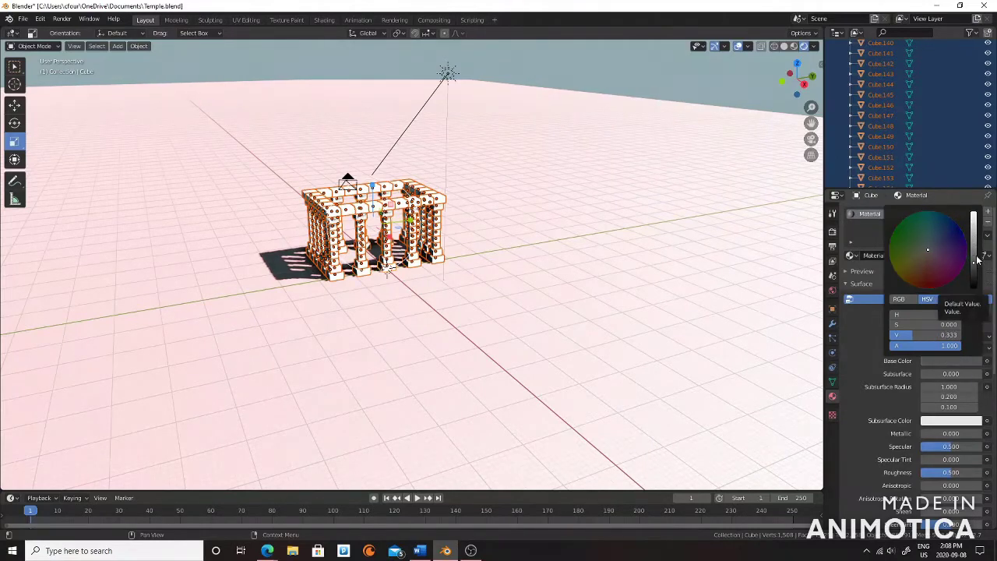
pyautogui.scroll(-2, 934, 434)
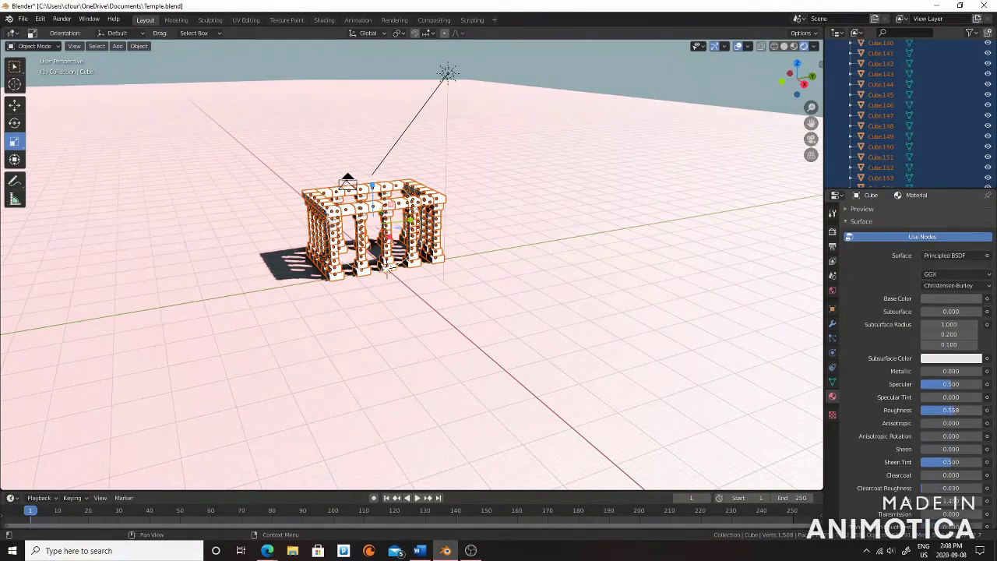
pyautogui.scroll(-2, 876, 427)
pyautogui.scroll(-2, 880, 427)
pyautogui.scroll(2, 881, 427)
pyautogui.scroll(1, 937, 349)
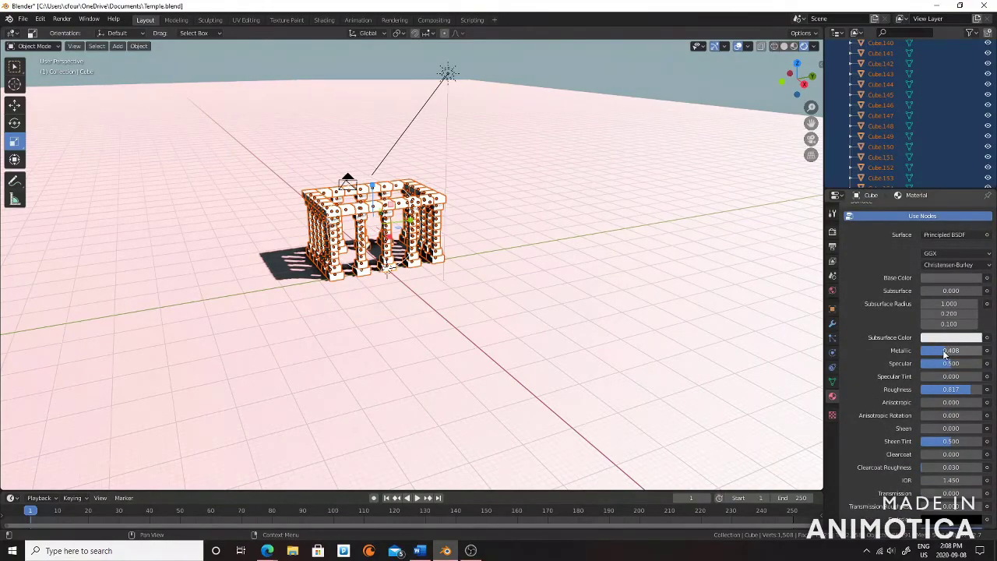
pyautogui.scroll(3, 788, 66)
pyautogui.scroll(2, 788, 66)
pyautogui.scroll(-4, 788, 66)
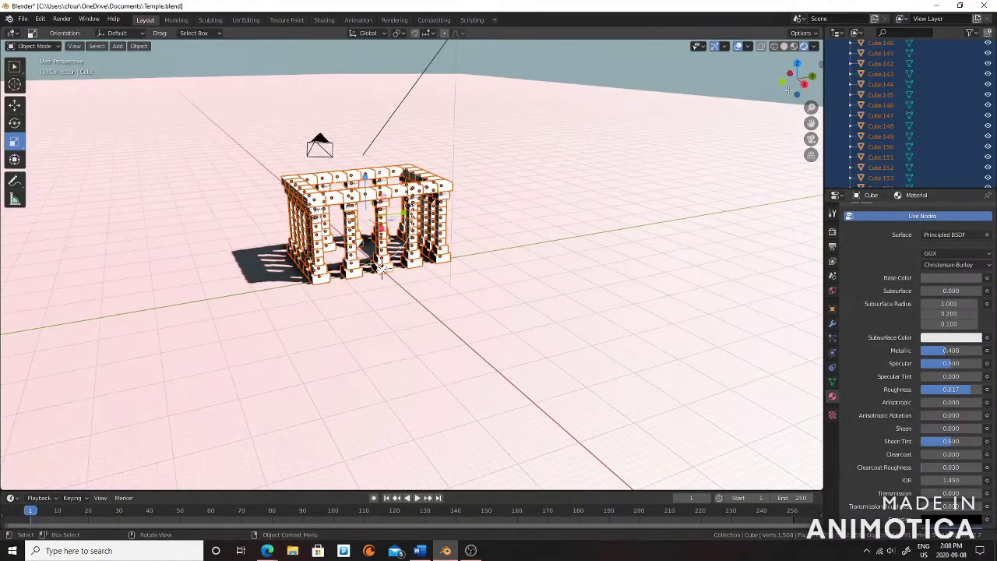
# Select the camera and rescale it, checking the framing through the camera view.
pyautogui.click(810, 140)
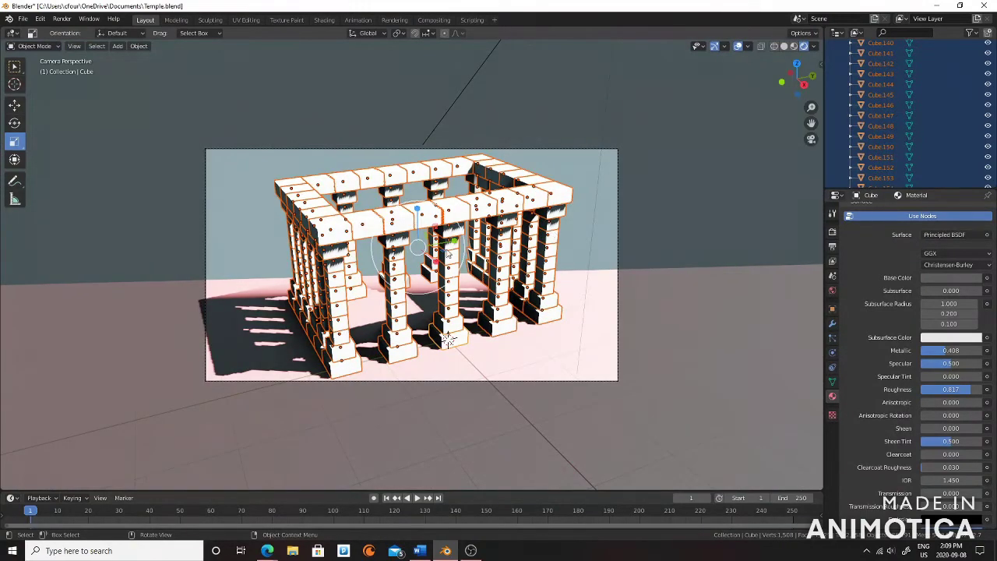
pyautogui.click(811, 139)
pyautogui.moveTo(709, 138); pyautogui.dragTo(400, 163, button='middle')
pyautogui.scroll(4, 400, 162)
pyautogui.scroll(-3, 370, 270)
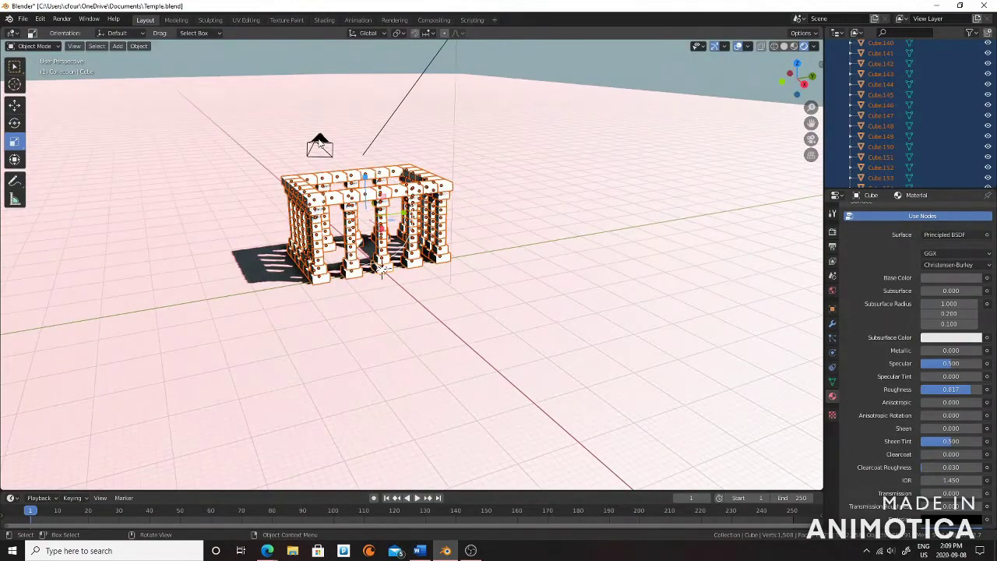
pyautogui.click(319, 144)
pyautogui.press('s')
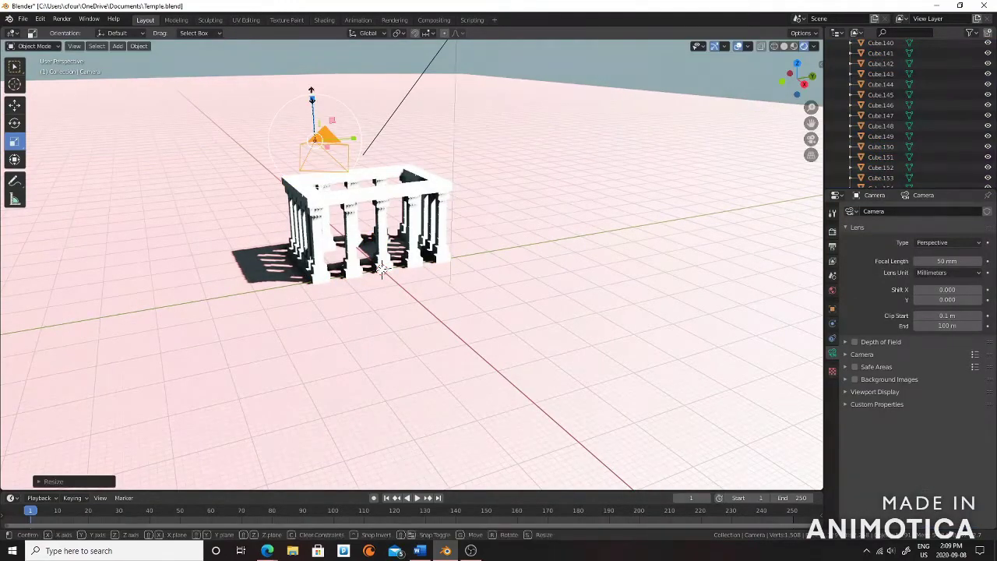
pyautogui.click(334, 59)
pyautogui.click(810, 140)
pyautogui.click(811, 139)
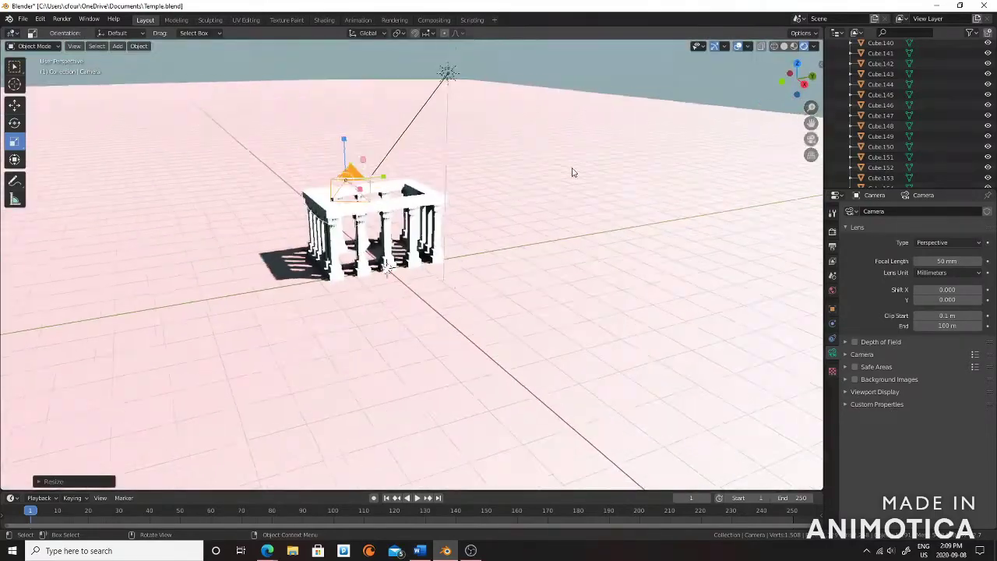
pyautogui.click(62, 19)
# Render the current frame of the temple scene.
pyautogui.click(78, 35)
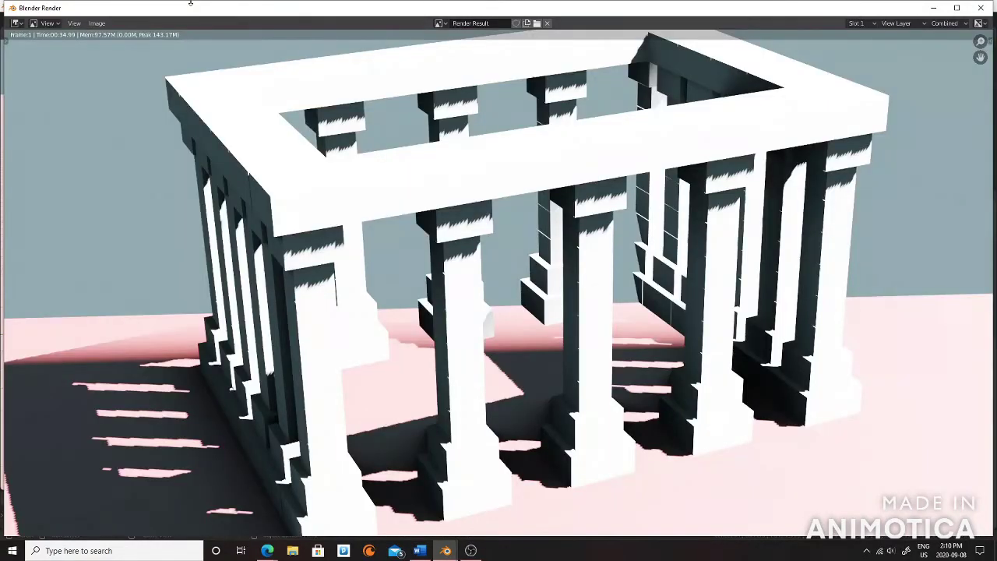
pyautogui.scroll(-5, 227, 72)
pyautogui.scroll(2, 522, 164)
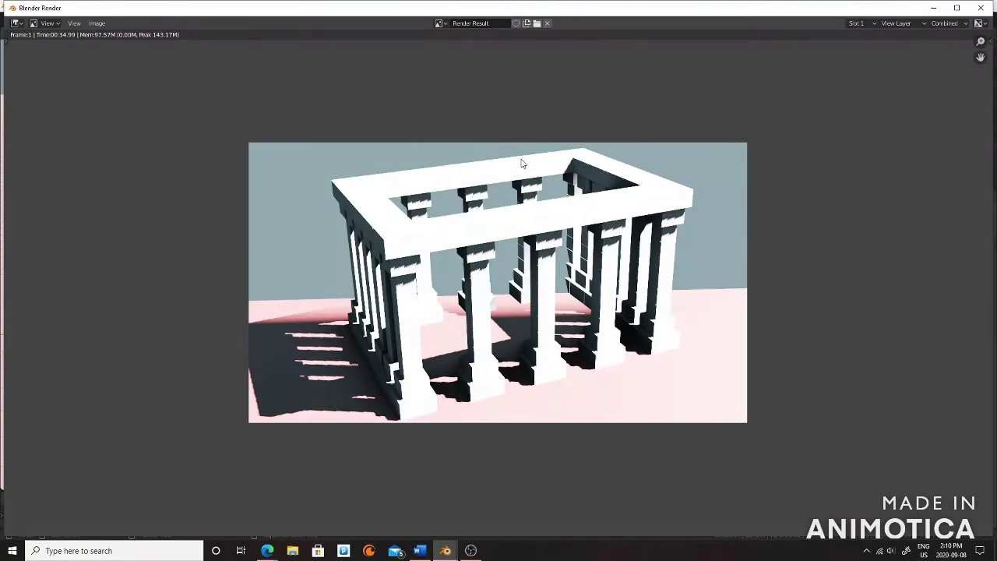
# Save the rendered image as a PNG file and close the render window.
pyautogui.click(97, 23)
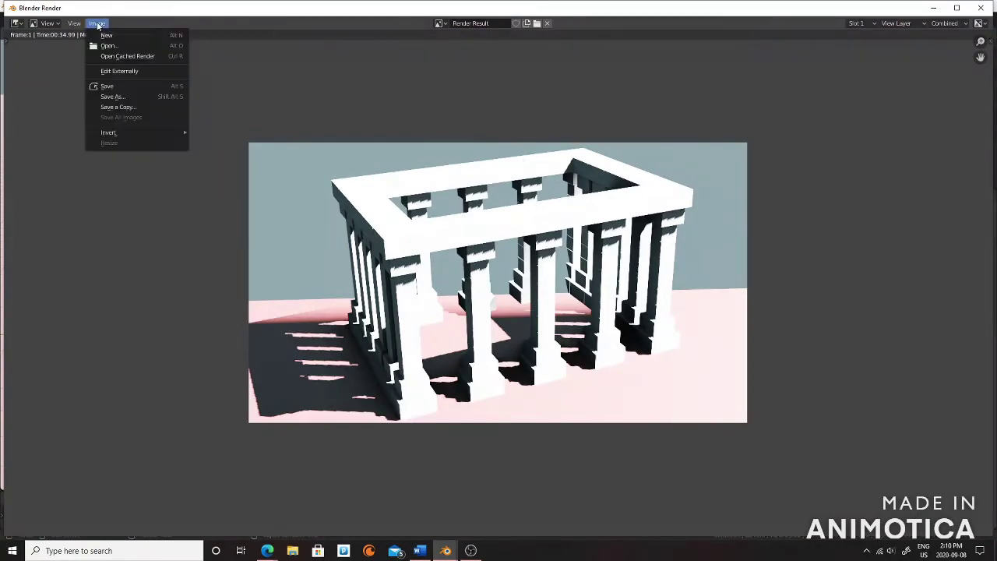
pyautogui.click(117, 98)
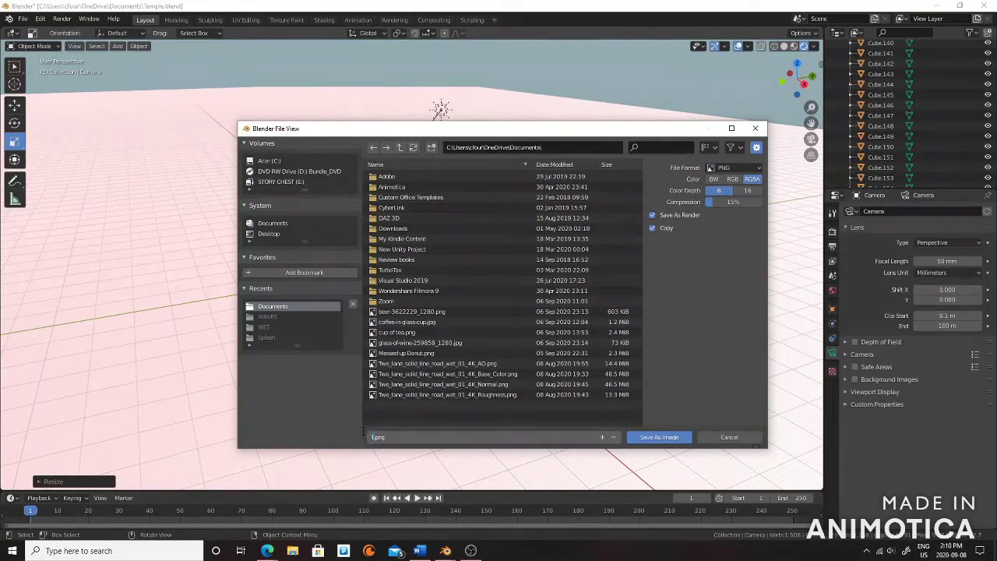
pyautogui.click(658, 437)
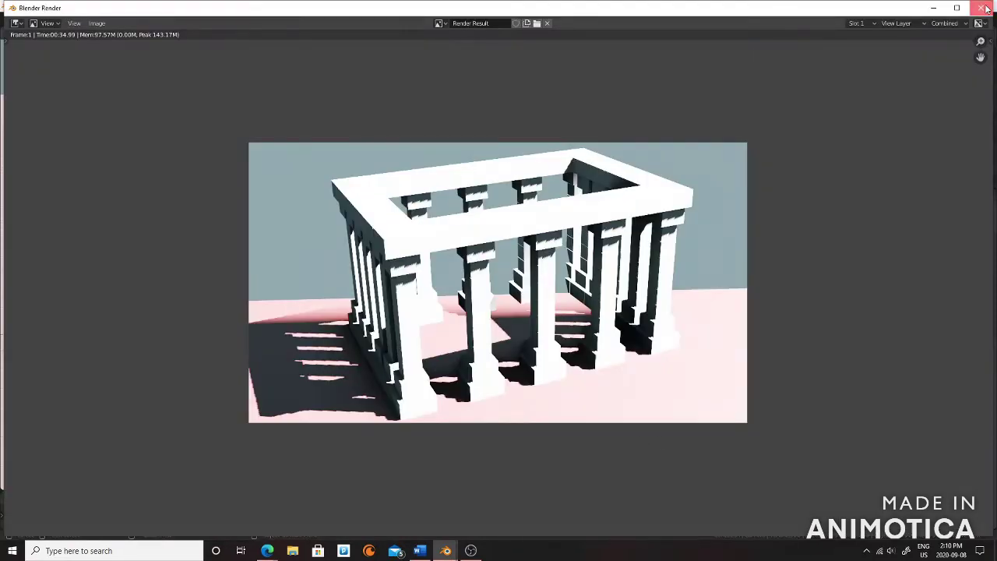
pyautogui.click(986, 8)
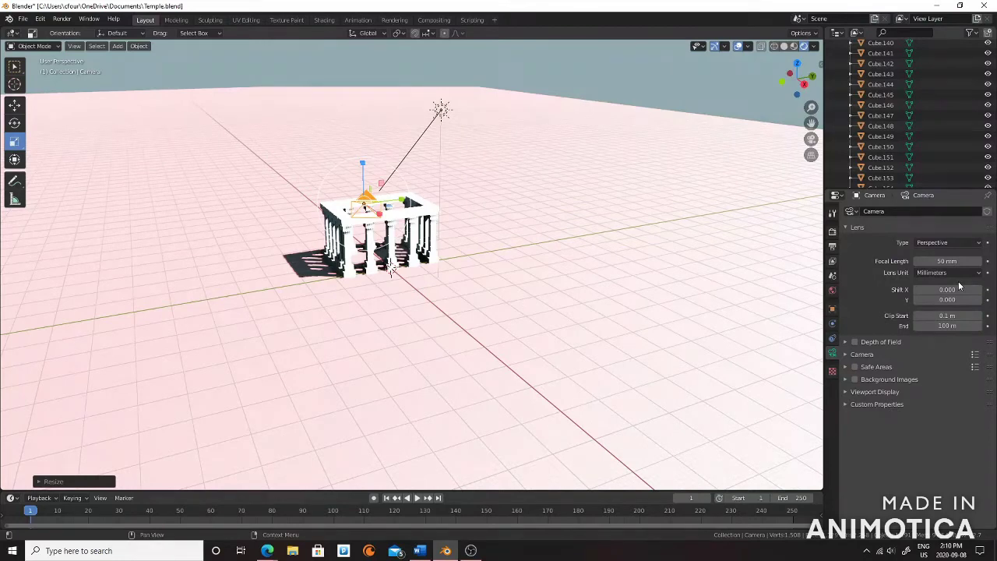
# Orbit around the temple and select every object in the scene with A.
pyautogui.click(680, 296)
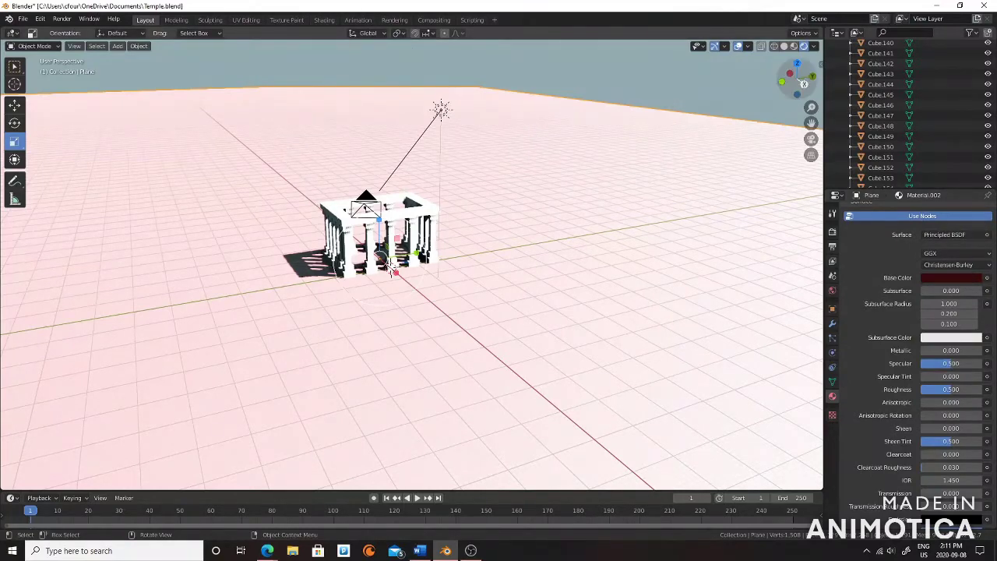
pyautogui.moveTo(803, 83); pyautogui.dragTo(794, 83)
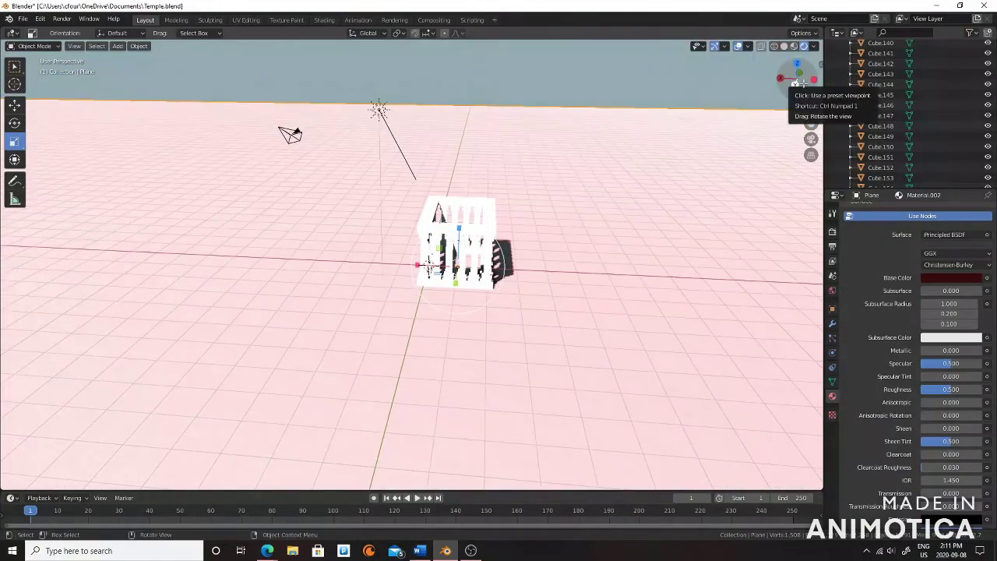
pyautogui.press('a')
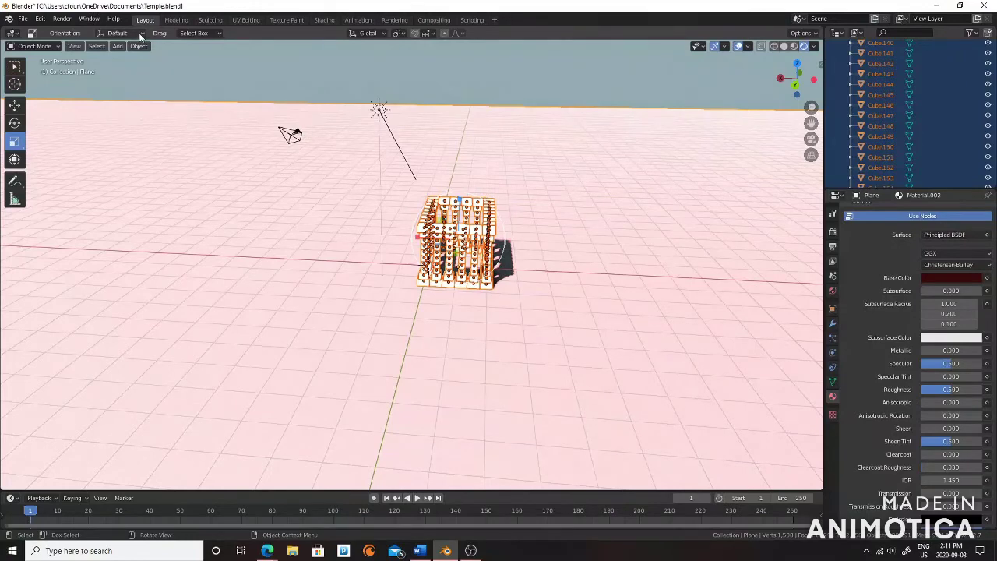
# Make all selected objects passive rigid bodies, confirming the type is Passive.
pyautogui.click(138, 46)
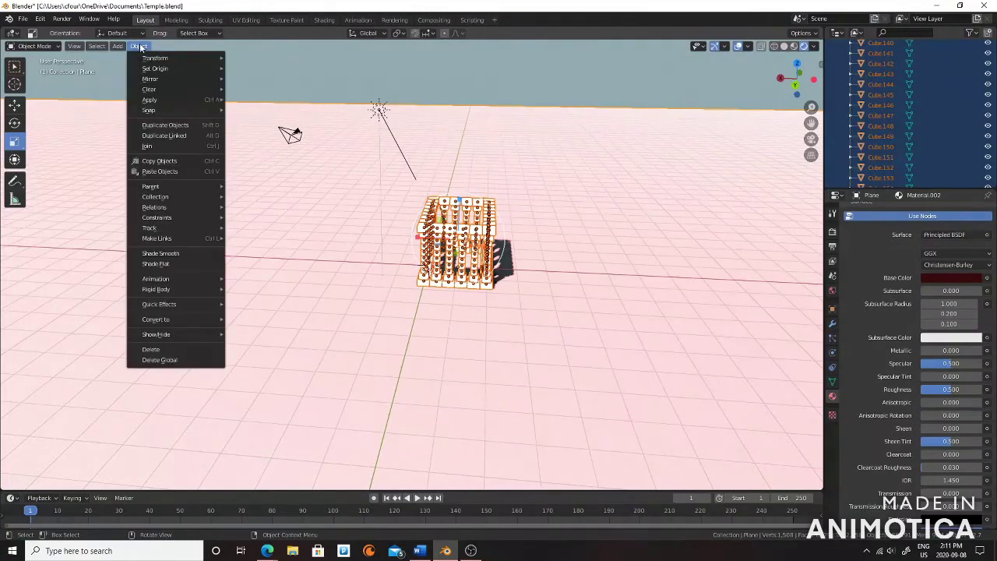
pyautogui.click(271, 300)
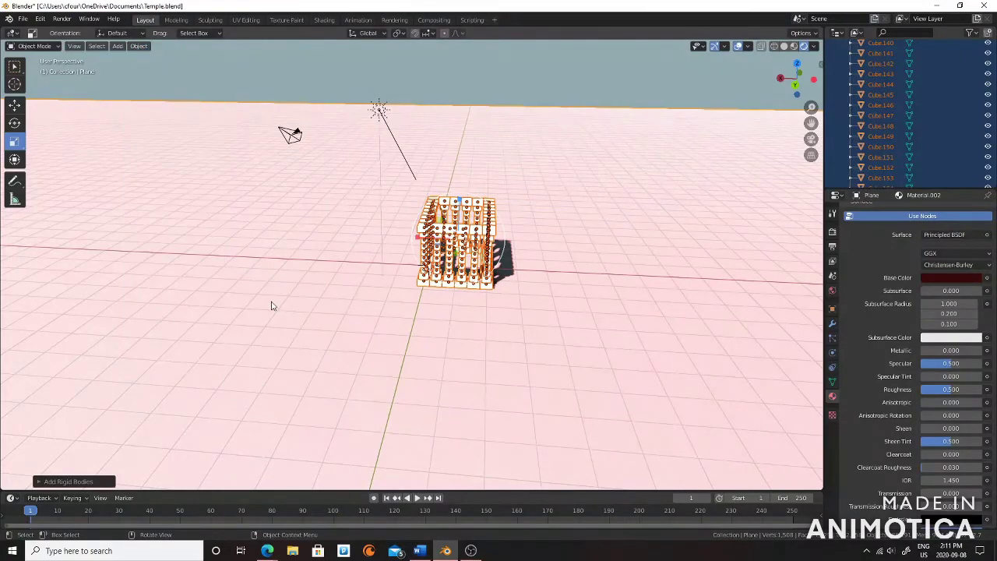
pyautogui.click(40, 482)
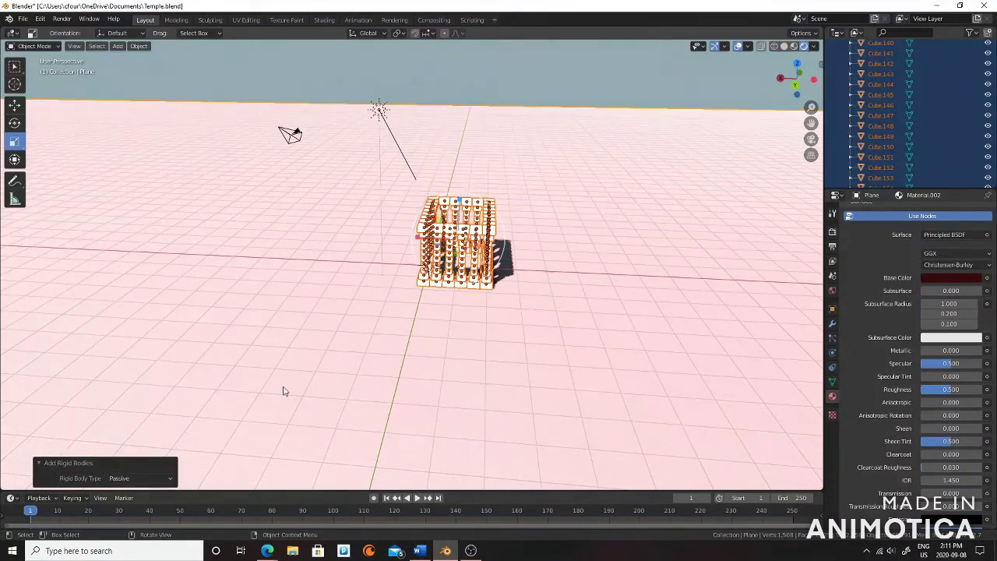
pyautogui.click(445, 343)
# Box-select the temple cubes from the back view, make them active rigid bodies, and play the simulation.
pyautogui.press('ctrl+KP_1')
pyautogui.moveTo(411, 201)
pyautogui.mouseDown()
pyautogui.moveTo(449, 263)
pyautogui.moveTo(493, 265)
pyautogui.mouseUp()
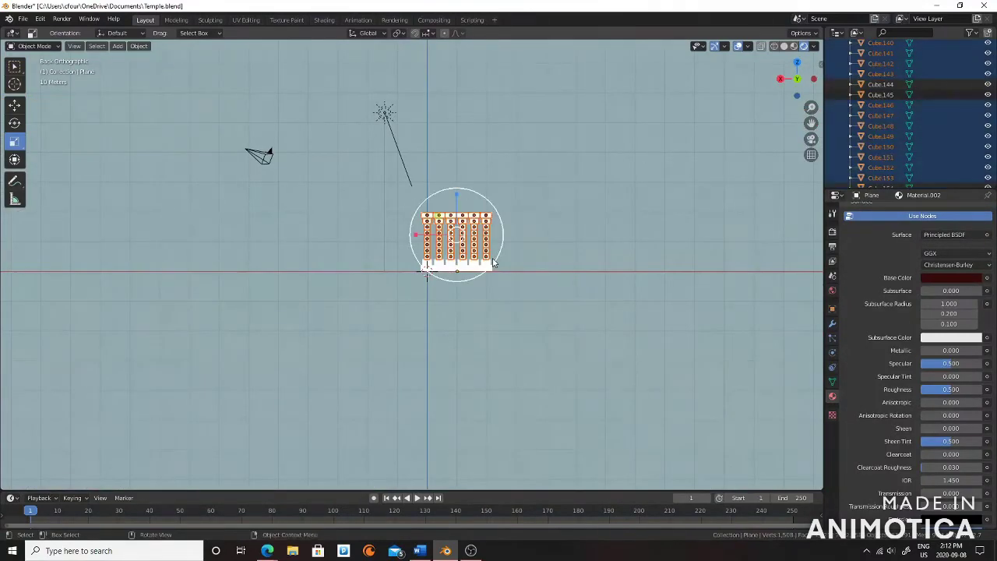
pyautogui.moveTo(493, 265)
pyautogui.mouseDown(button='middle')
pyautogui.moveTo(396, 265)
pyautogui.moveTo(366, 327)
pyautogui.moveTo(327, 257)
pyautogui.mouseUp(button='middle')
pyautogui.click(139, 46)
pyautogui.moveTo(156, 289)
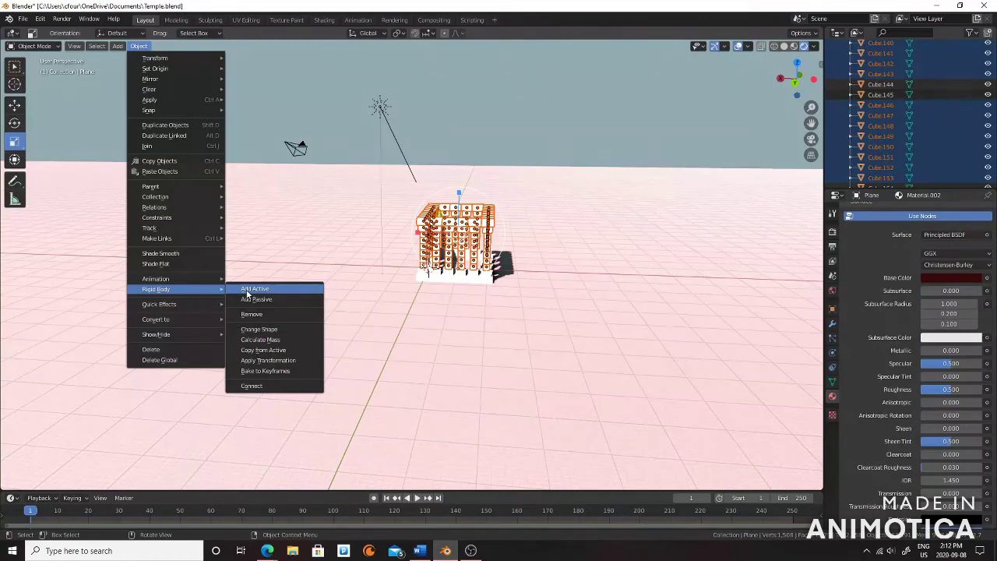
pyautogui.click(247, 290)
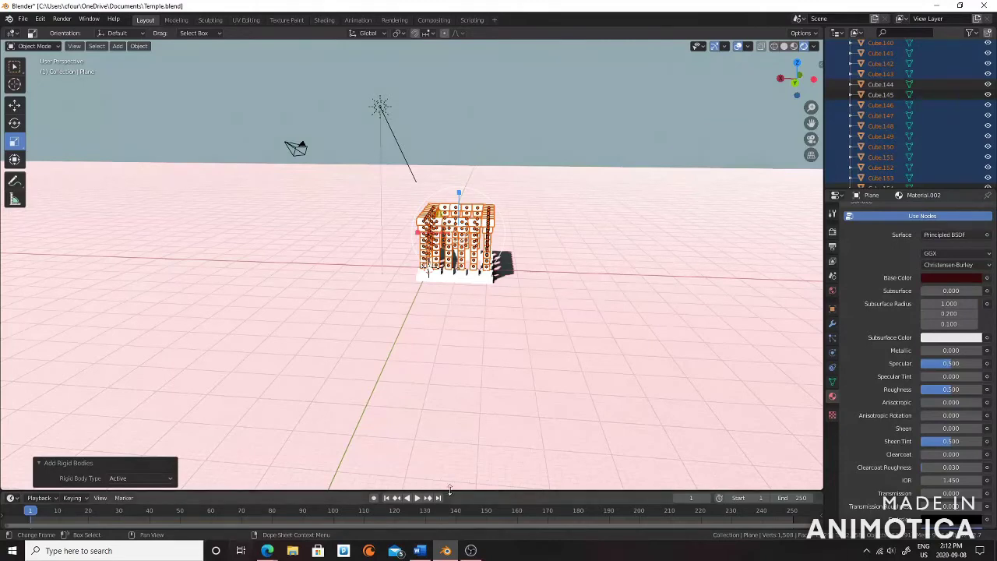
pyautogui.click(417, 498)
pyautogui.moveTo(795, 79); pyautogui.dragTo(779, 86)
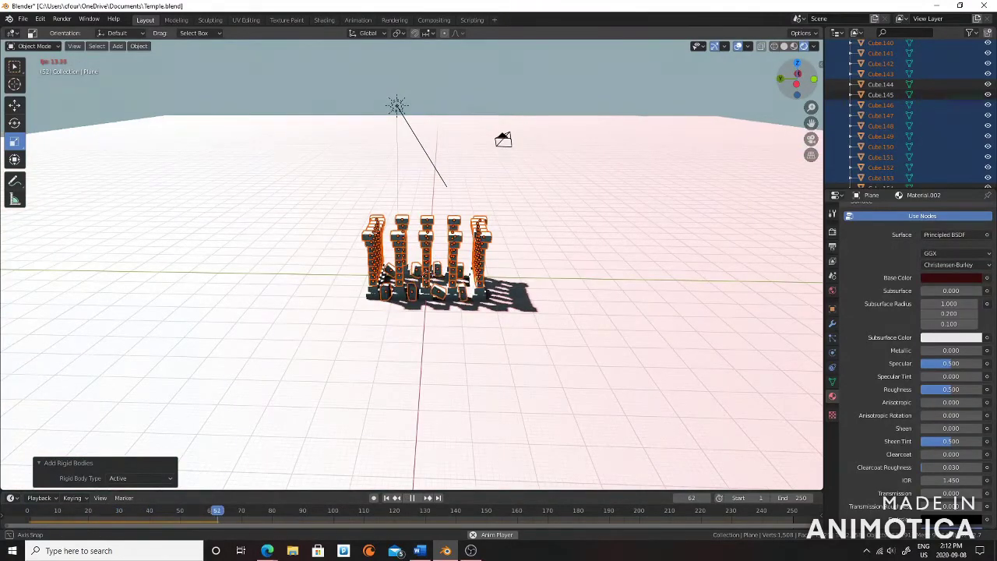
pyautogui.click(415, 497)
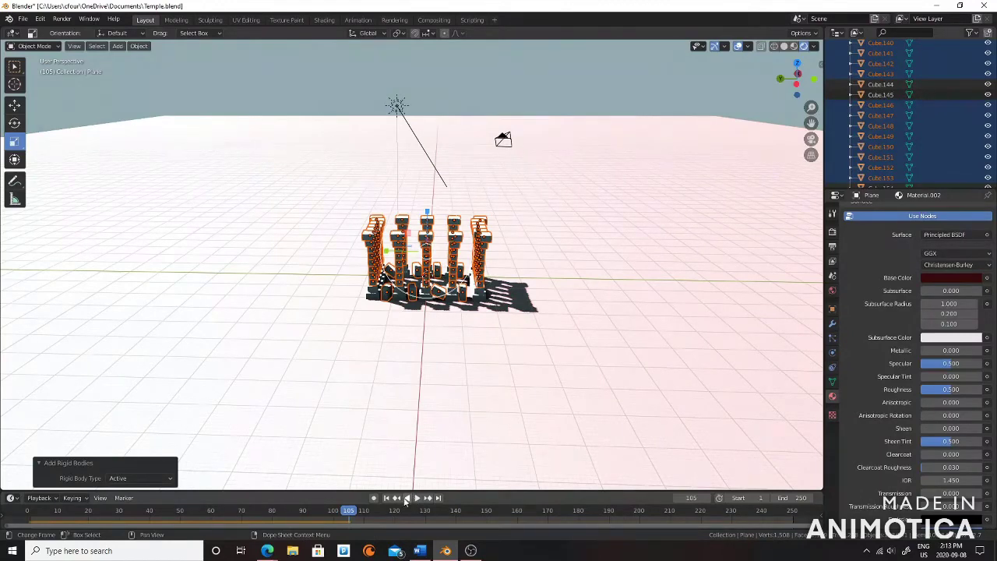
pyautogui.click(388, 499)
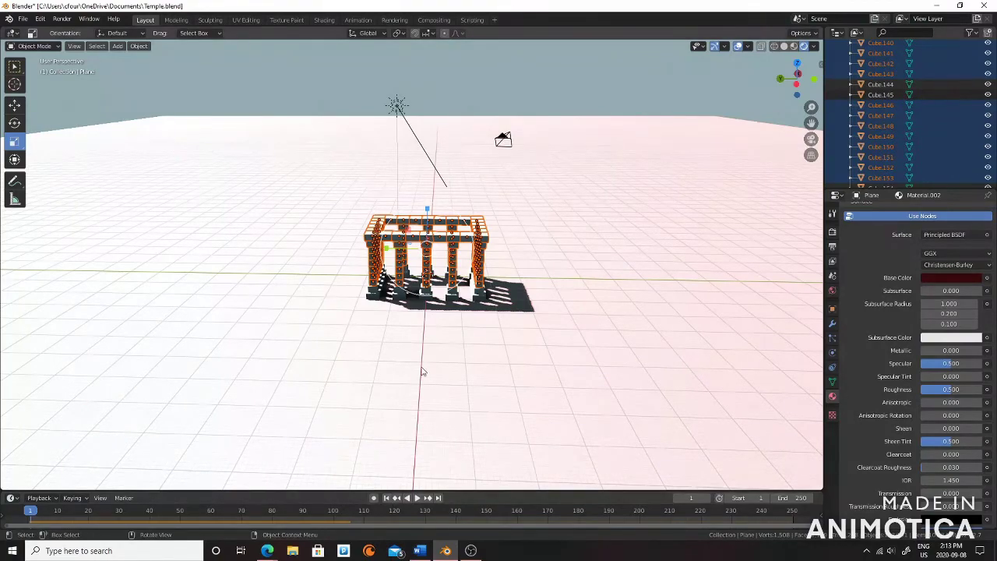
pyautogui.hotkey('alt', 'a')
pyautogui.scroll(5, 436, 257)
pyautogui.click(14, 105)
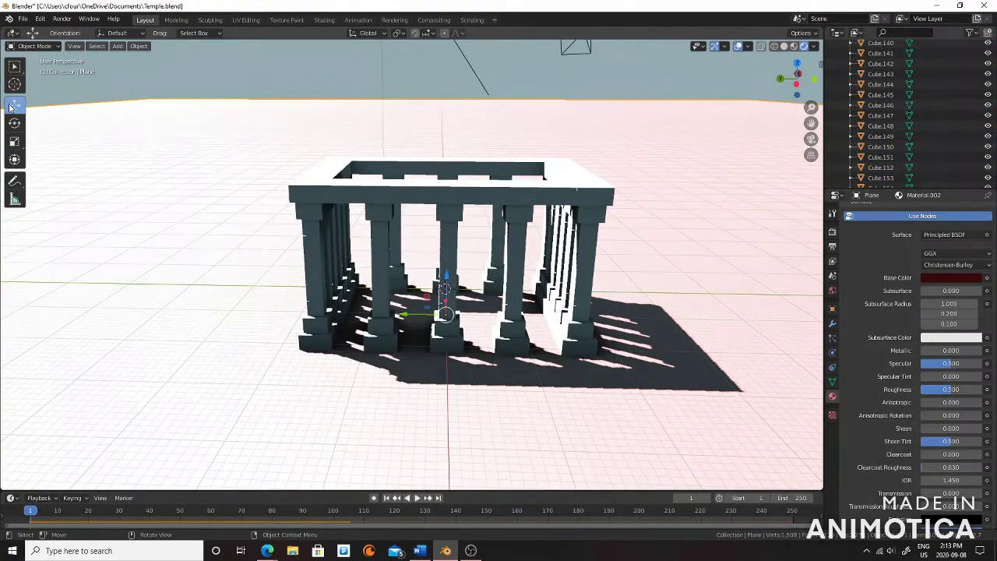
# Shift several column cubes, including Cube.157 and Cube.180, along Y.
pyautogui.scroll(5, 503, 218)
pyautogui.click(503, 218)
pyautogui.moveTo(459, 211); pyautogui.dragTo(444, 211)
pyautogui.click(503, 337)
pyautogui.moveTo(467, 335)
pyautogui.mouseDown()
pyautogui.moveTo(315, 268)
pyautogui.moveTo(295, 248)
pyautogui.mouseUp()
pyautogui.click(331, 251)
pyautogui.click(656, 292)
pyautogui.moveTo(656, 292); pyautogui.dragTo(637, 298)
# Shift Cube.099 0.62 m sideways, Cube.058 -0.748 m on X, and Cube.025 -0.692 m on Y.
pyautogui.moveTo(467, 311); pyautogui.dragTo(638, 312, button='middle')
pyautogui.click(641, 310)
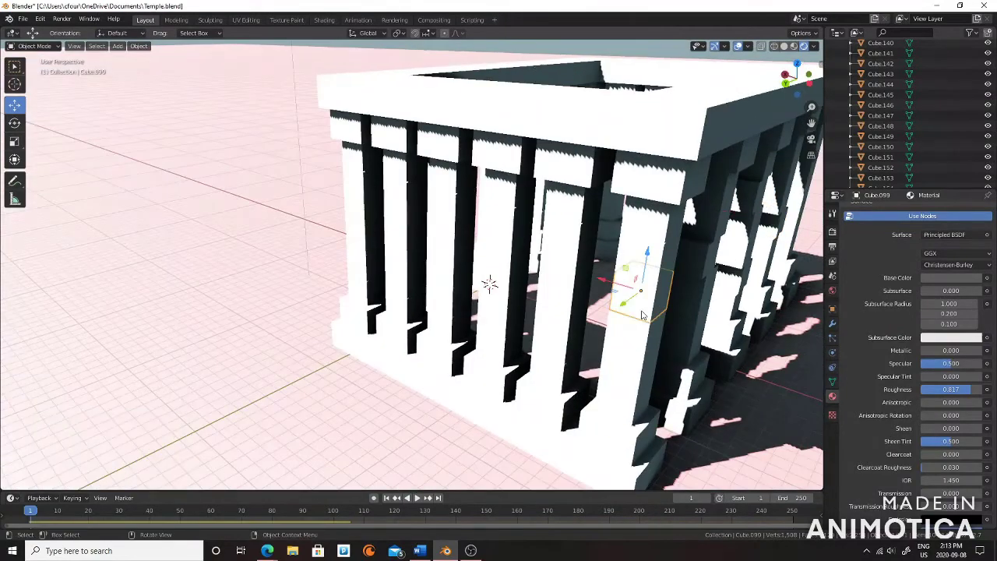
pyautogui.moveTo(621, 306)
pyautogui.mouseDown()
pyautogui.moveTo(545, 303)
pyautogui.moveTo(489, 317)
pyautogui.moveTo(483, 191)
pyautogui.mouseUp()
pyautogui.click(489, 317)
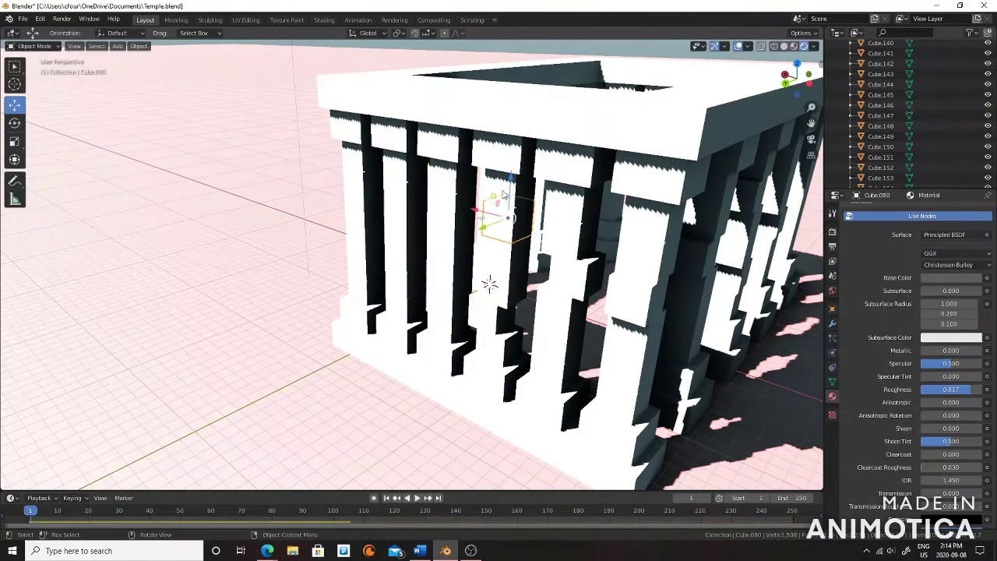
pyautogui.moveTo(467, 257)
pyautogui.mouseDown()
pyautogui.moveTo(390, 242)
pyautogui.moveTo(413, 249)
pyautogui.mouseUp()
pyautogui.moveTo(814, 125); pyautogui.dragTo(580, 257, button='middle')
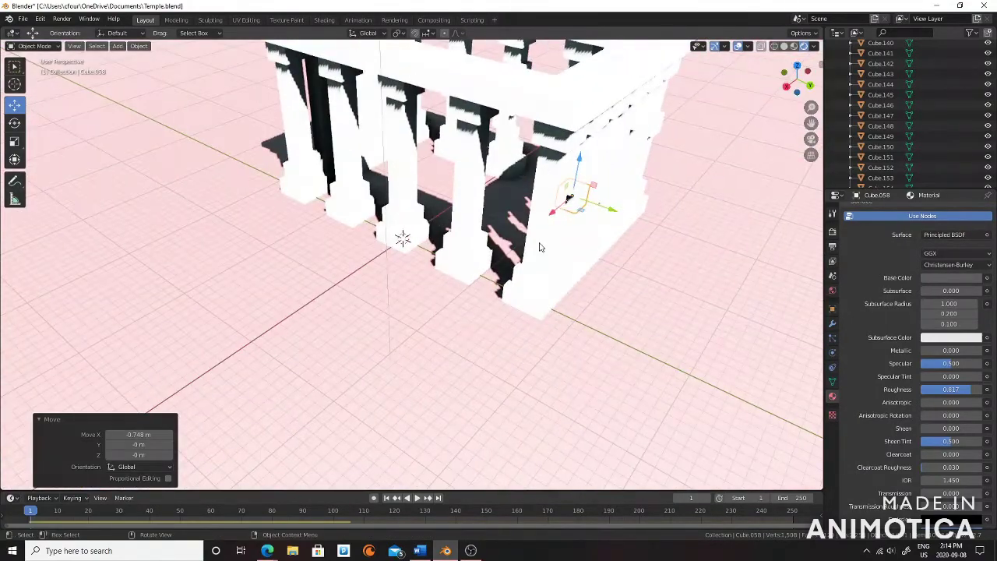
pyautogui.click(580, 257)
pyautogui.moveTo(580, 257); pyautogui.dragTo(564, 251)
# Shift Cube.004 0.834 m along Y, and move Cube.109 and Cube.118 along X.
pyautogui.moveTo(798, 78); pyautogui.dragTo(770, 86)
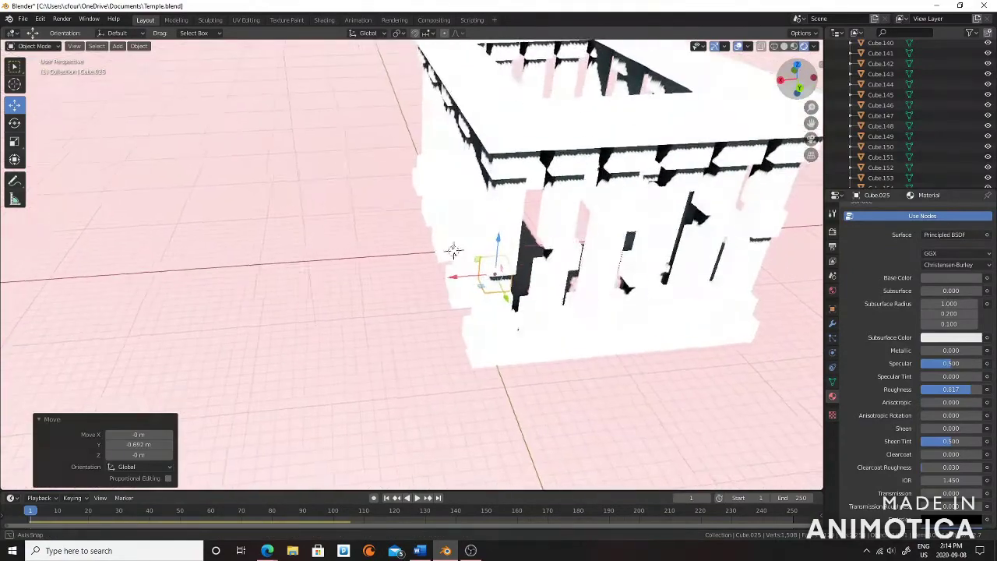
pyautogui.click(419, 178)
pyautogui.moveTo(419, 178); pyautogui.dragTo(339, 109)
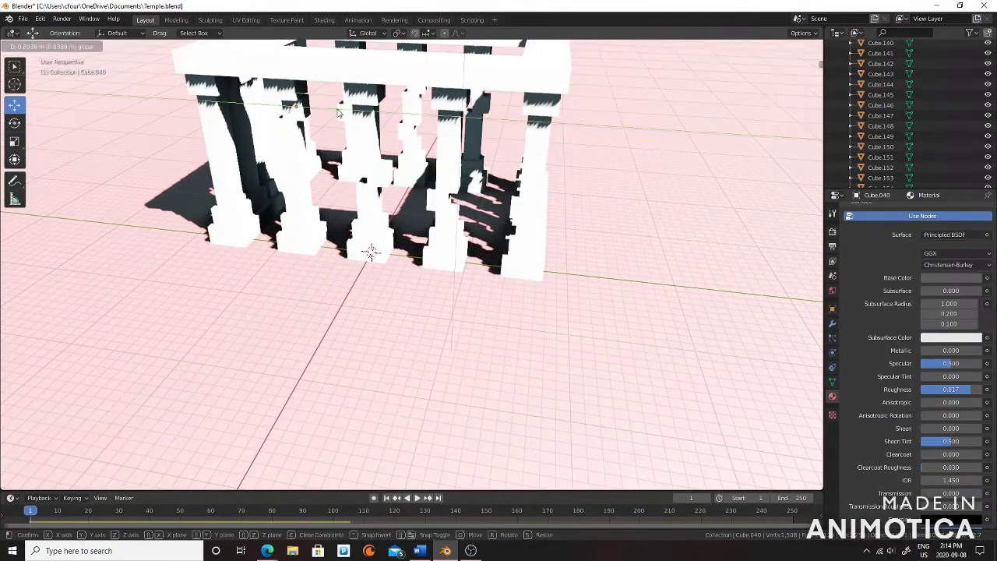
pyautogui.moveTo(371, 252)
pyautogui.mouseDown(button='middle')
pyautogui.moveTo(345, 262)
pyautogui.moveTo(355, 292)
pyautogui.moveTo(741, 143)
pyautogui.mouseUp(button='middle')
pyautogui.click(471, 209)
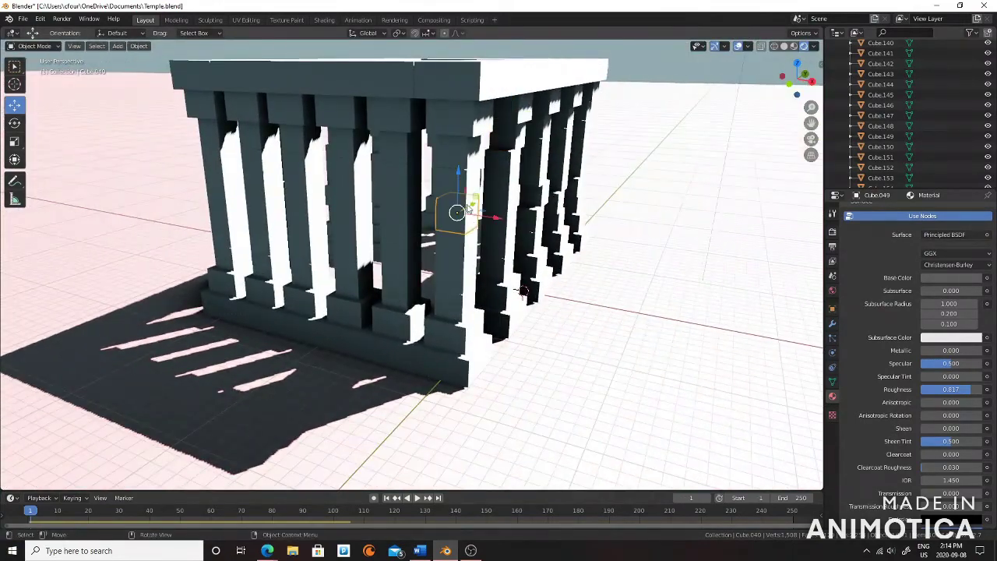
pyautogui.moveTo(471, 209); pyautogui.dragTo(413, 207)
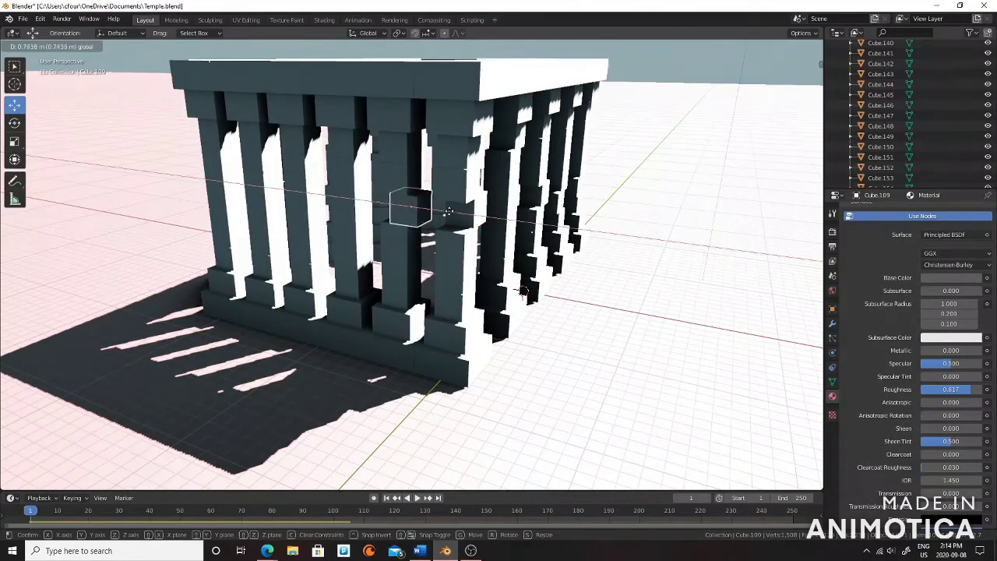
pyautogui.moveTo(413, 207); pyautogui.dragTo(467, 218, button='middle')
pyautogui.moveTo(438, 229); pyautogui.dragTo(363, 186)
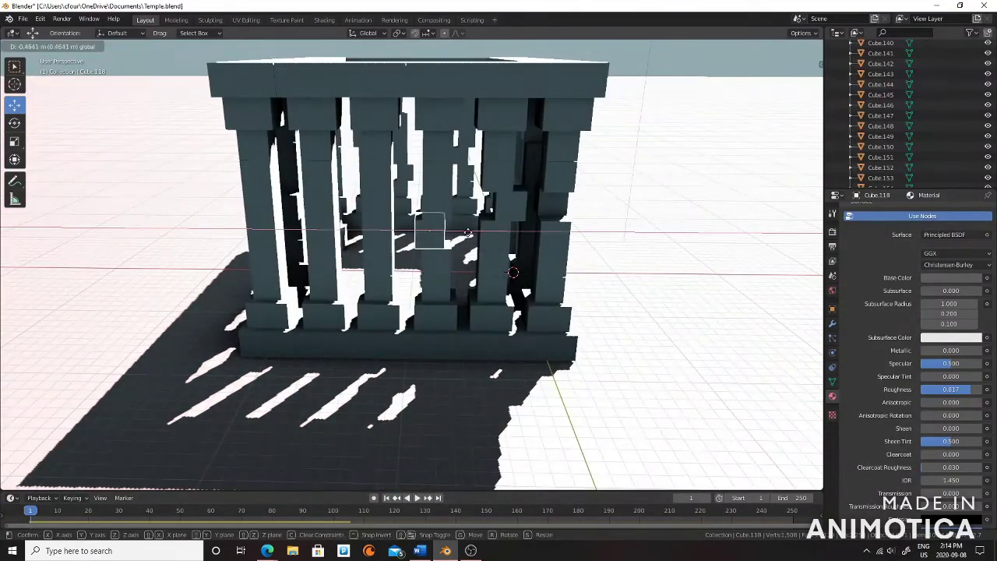
# Shift Cube.127 along its column and Cube.140 0.523 m along X.
pyautogui.click(327, 202)
pyautogui.moveTo(382, 259); pyautogui.dragTo(391, 265)
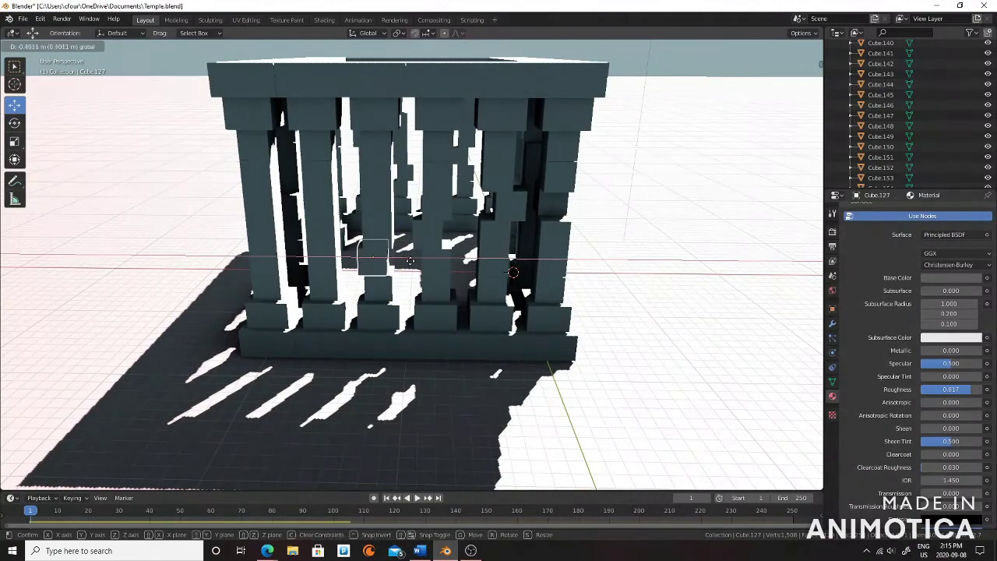
pyautogui.moveTo(391, 265); pyautogui.dragTo(366, 233)
pyautogui.click(311, 173)
pyautogui.moveTo(354, 173); pyautogui.dragTo(370, 173)
# Move Cube.150 1.09 m along Y, then view the whole temple through the camera.
pyautogui.moveTo(663, 136); pyautogui.dragTo(529, 164, button='middle')
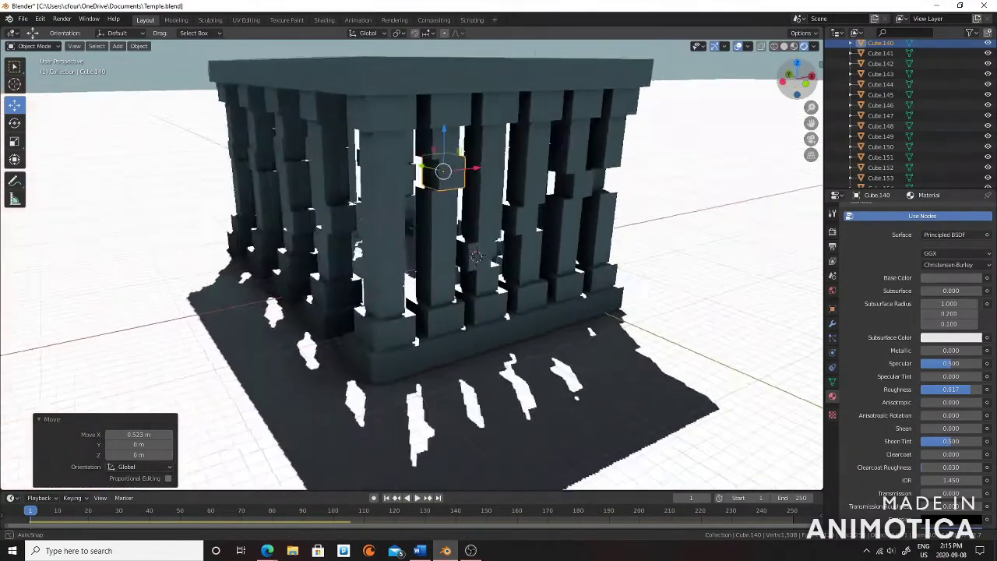
pyautogui.click(483, 204)
pyautogui.click(476, 165)
pyautogui.moveTo(447, 166); pyautogui.dragTo(433, 169)
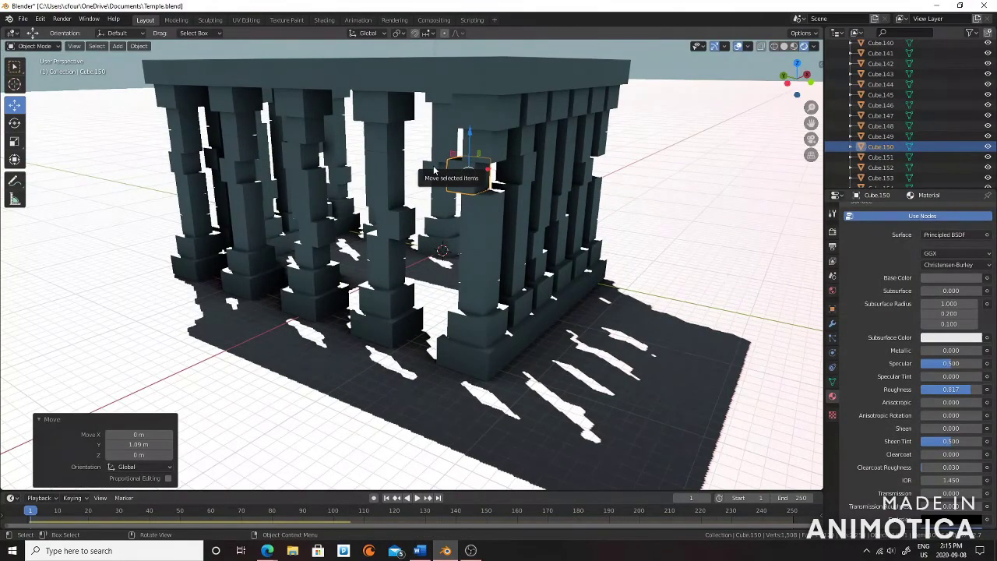
pyautogui.scroll(-5, 501, 78)
pyautogui.moveTo(502, 78); pyautogui.dragTo(436, 155, button='middle')
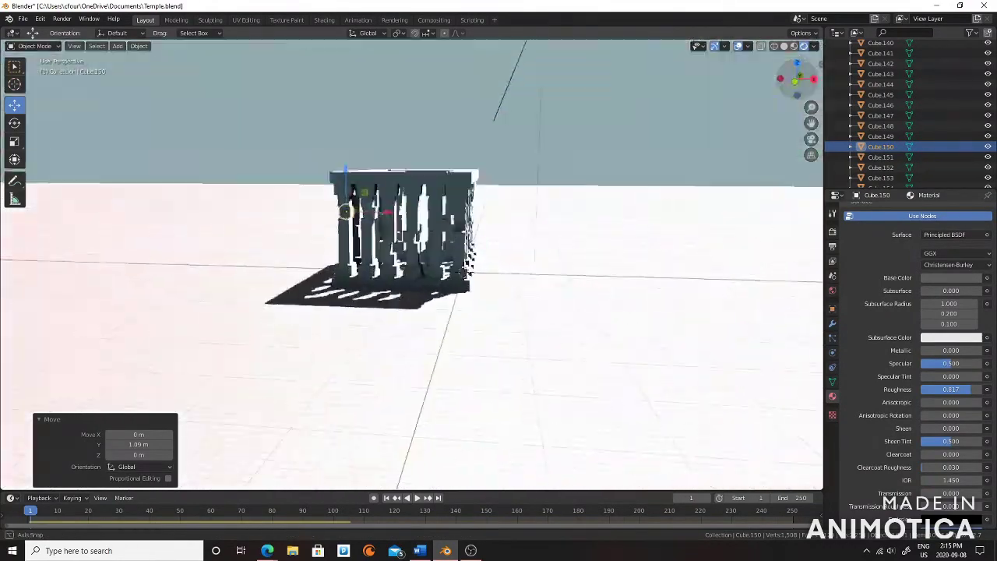
pyautogui.click(810, 139)
# Replay the collapse, rewind to frame 1, and shift one column cube 0.159 m along X.
pyautogui.click(417, 498)
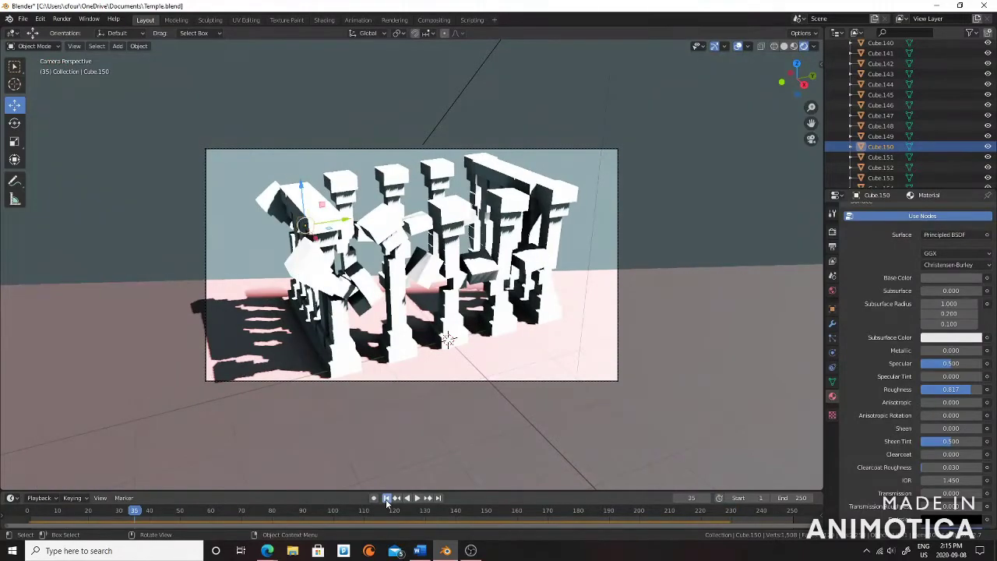
pyautogui.click(412, 497)
pyautogui.click(386, 497)
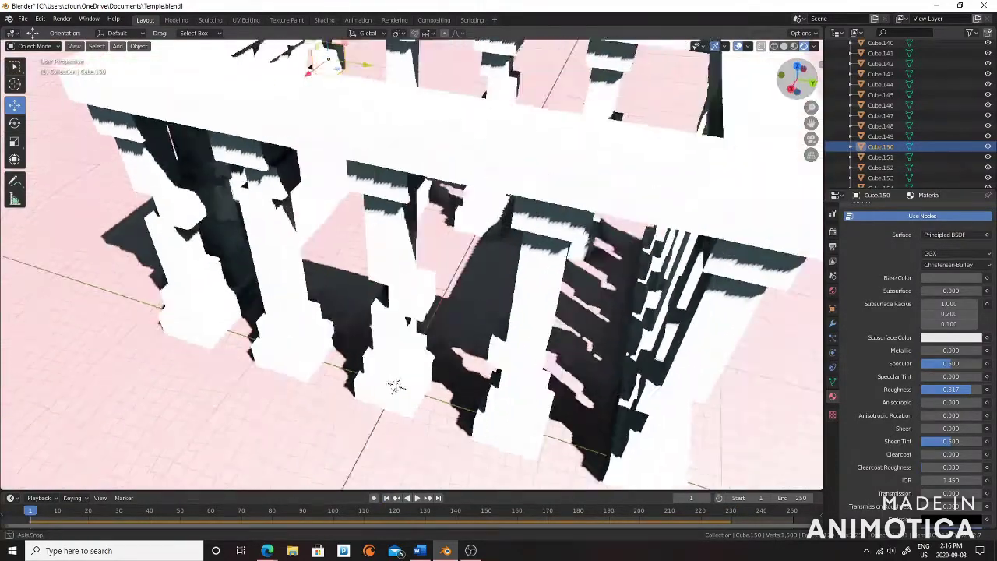
pyautogui.moveTo(448, 339)
pyautogui.mouseDown(button='middle')
pyautogui.moveTo(277, 297)
pyautogui.moveTo(545, 167)
pyautogui.mouseUp(button='middle')
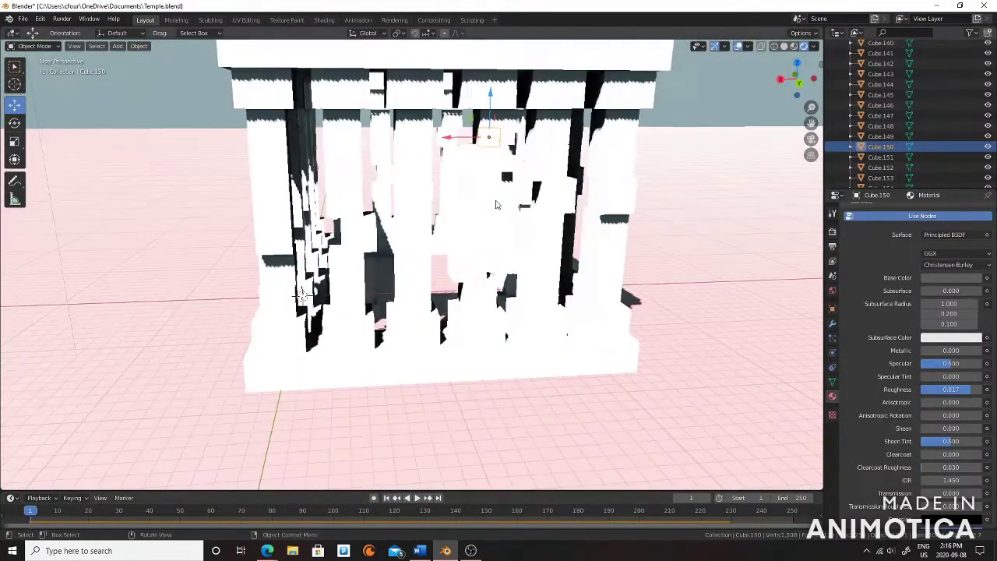
pyautogui.click(545, 168)
pyautogui.moveTo(537, 162); pyautogui.dragTo(522, 163)
pyautogui.click(434, 225)
pyautogui.moveTo(427, 232); pyautogui.dragTo(414, 235)
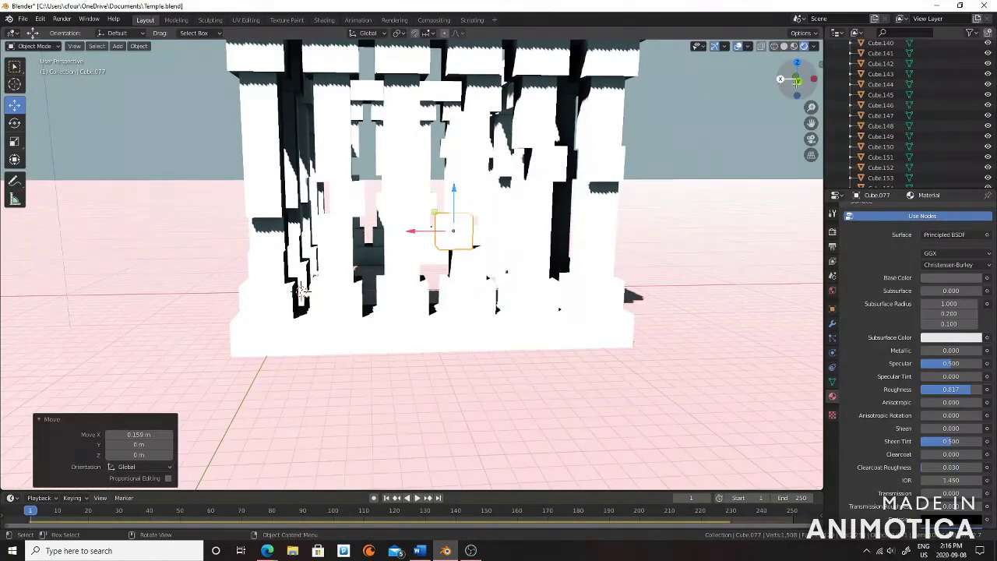
# From a front view of the colonnade, move another column cube along X.
pyautogui.moveTo(301, 290); pyautogui.dragTo(238, 201, button='middle')
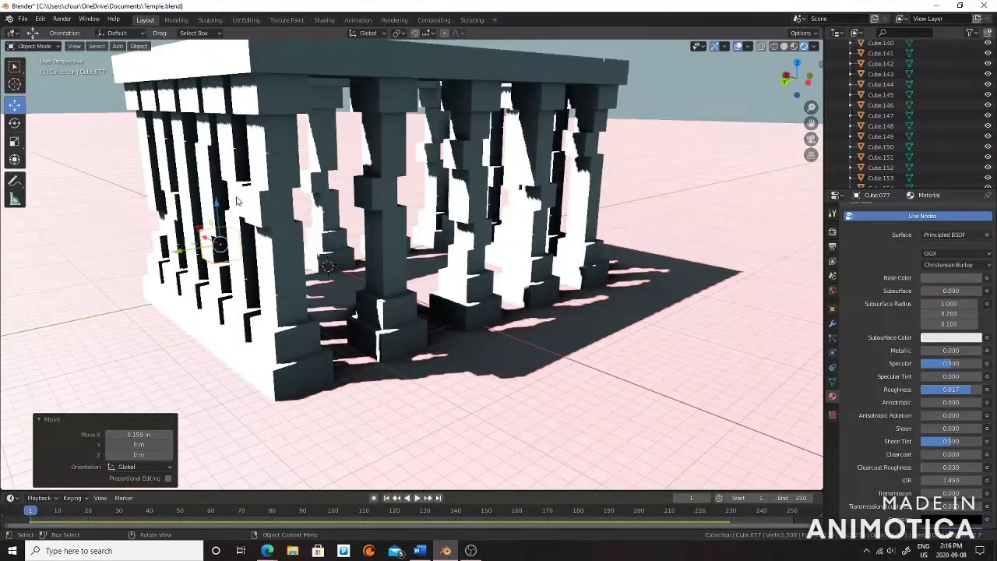
pyautogui.moveTo(327, 266); pyautogui.dragTo(369, 171, button='middle')
pyautogui.click(370, 171)
pyautogui.press('g')
pyautogui.press('x')
pyautogui.click(413, 168)
# Shift two more column cubes along X, by -0.339 m and 1.34 m.
pyautogui.click(467, 224)
pyautogui.press('g')
pyautogui.press('x')
pyautogui.click(590, 194)
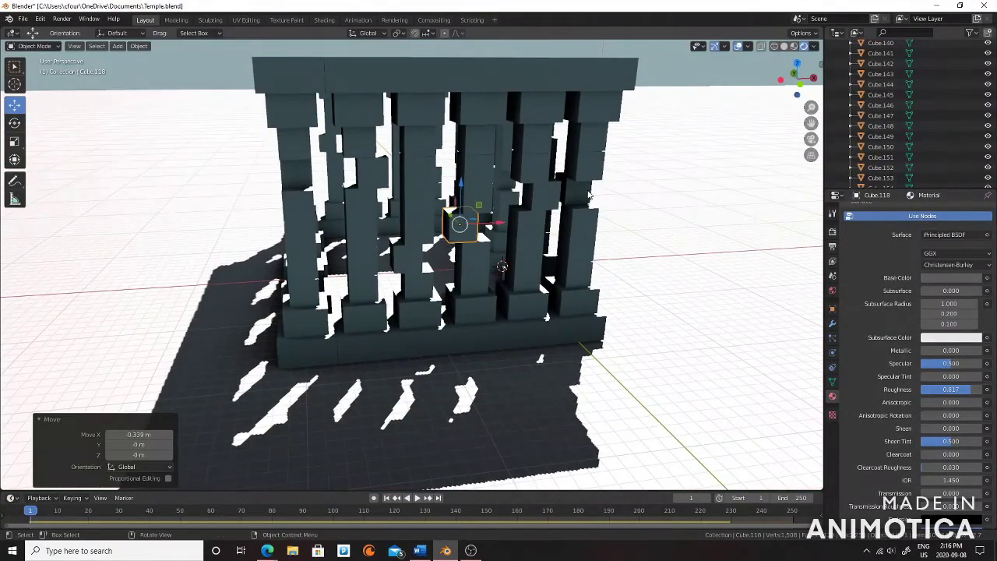
pyautogui.click(479, 149)
pyautogui.press('g')
pyautogui.press('x')
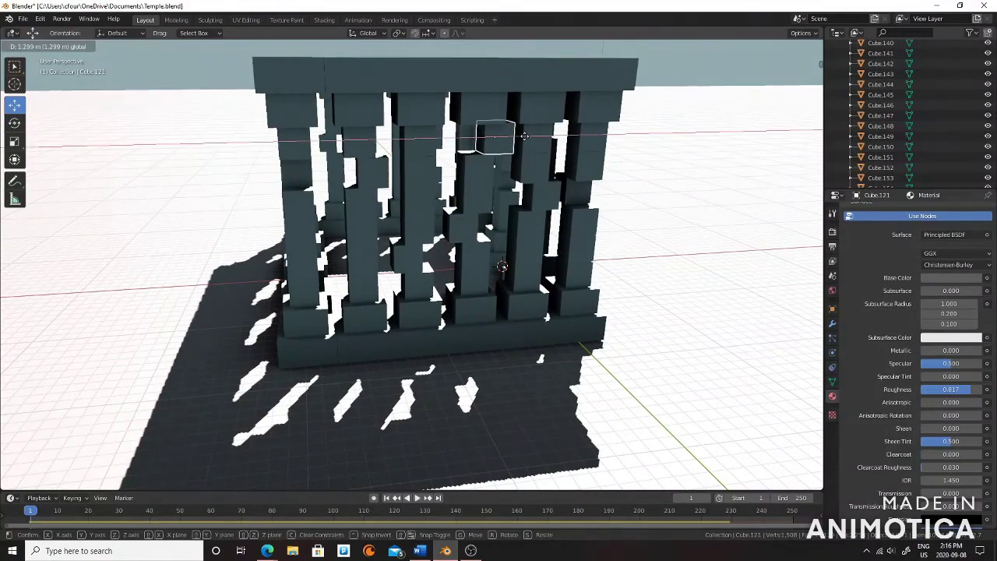
pyautogui.click(495, 152)
# Select another column cube from a low side view and replay the rigid-body collapse.
pyautogui.moveTo(495, 152)
pyautogui.mouseDown(button='middle')
pyautogui.moveTo(463, 319)
pyautogui.moveTo(452, 318)
pyautogui.mouseUp(button='middle')
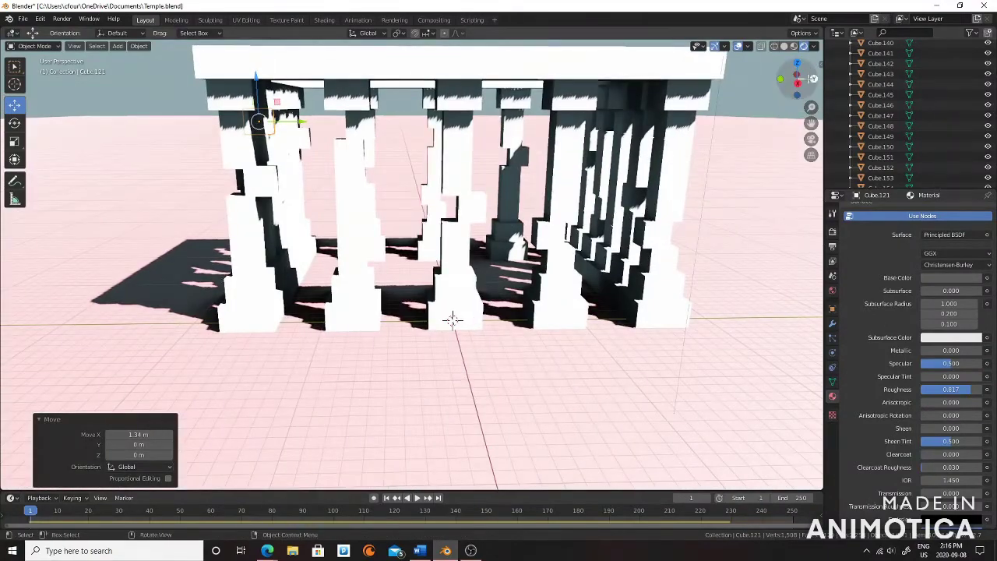
pyautogui.moveTo(796, 77); pyautogui.dragTo(813, 82)
pyautogui.click(576, 150)
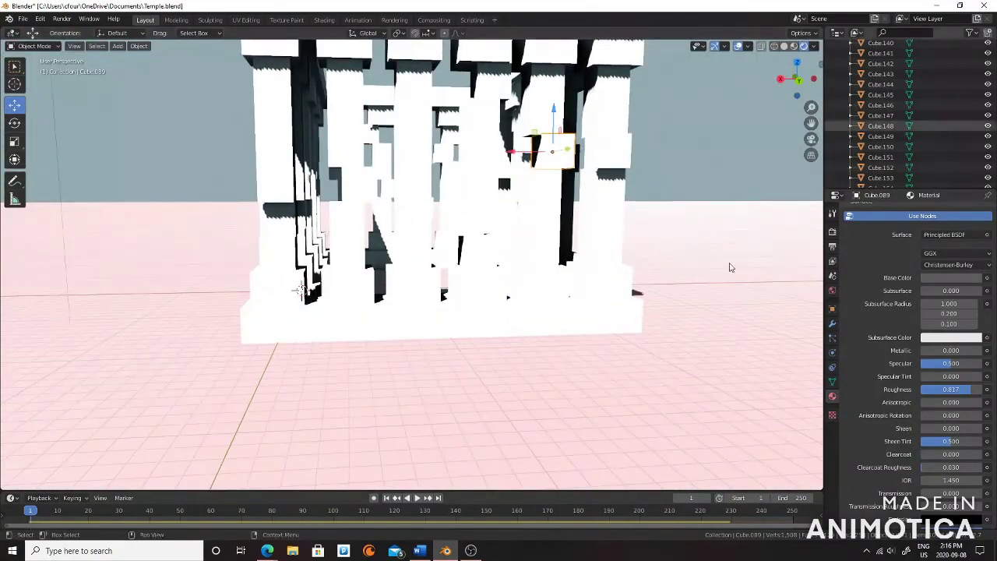
pyautogui.press('space')
pyautogui.moveTo(436, 327)
pyautogui.mouseDown(button='middle')
pyautogui.moveTo(374, 334)
pyautogui.moveTo(456, 331)
pyautogui.mouseUp(button='middle')
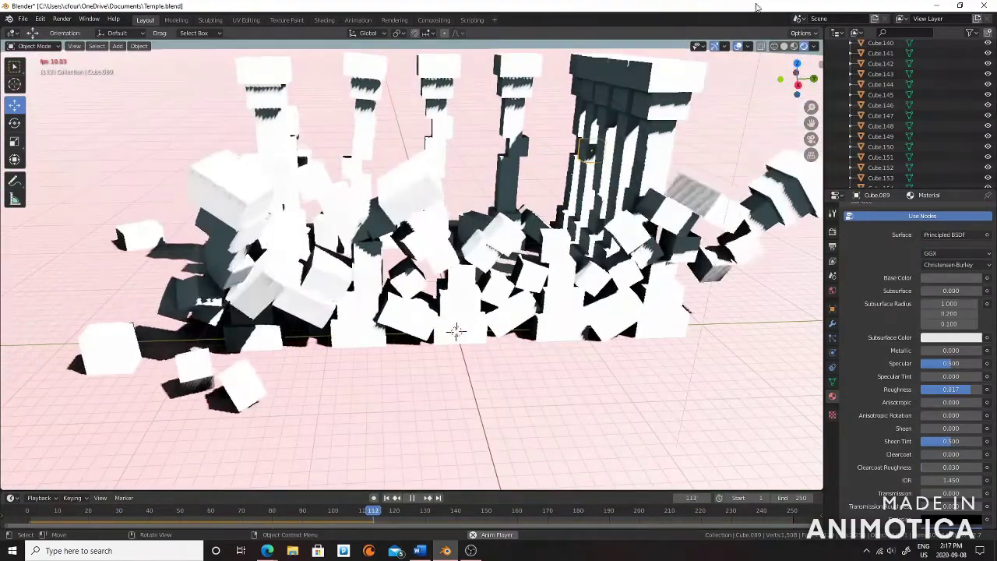
# Stop playback at frame 1, then move Cube.087 and Cube.069 along X, one by -1.17 m.
pyautogui.moveTo(796, 78); pyautogui.dragTo(814, 78)
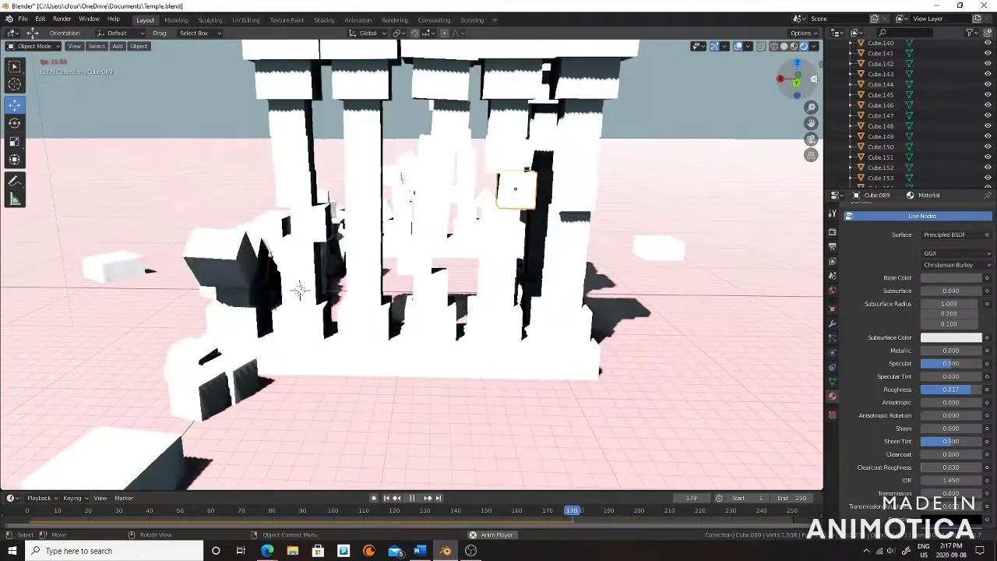
pyautogui.moveTo(813, 78)
pyautogui.mouseDown()
pyautogui.moveTo(787, 85)
pyautogui.moveTo(732, 181)
pyautogui.mouseUp()
pyautogui.press('space')
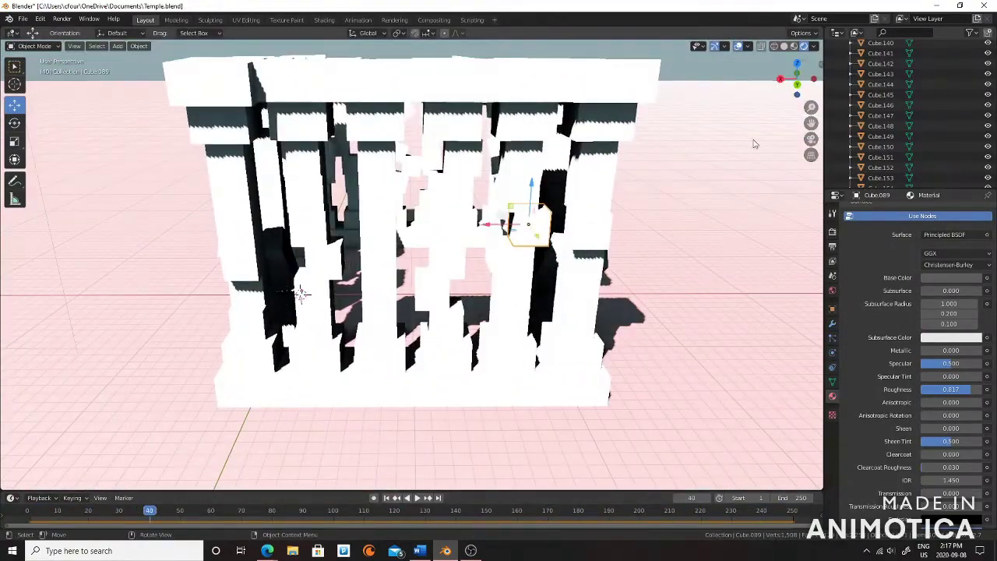
pyautogui.hotkey('shift', 'Left')
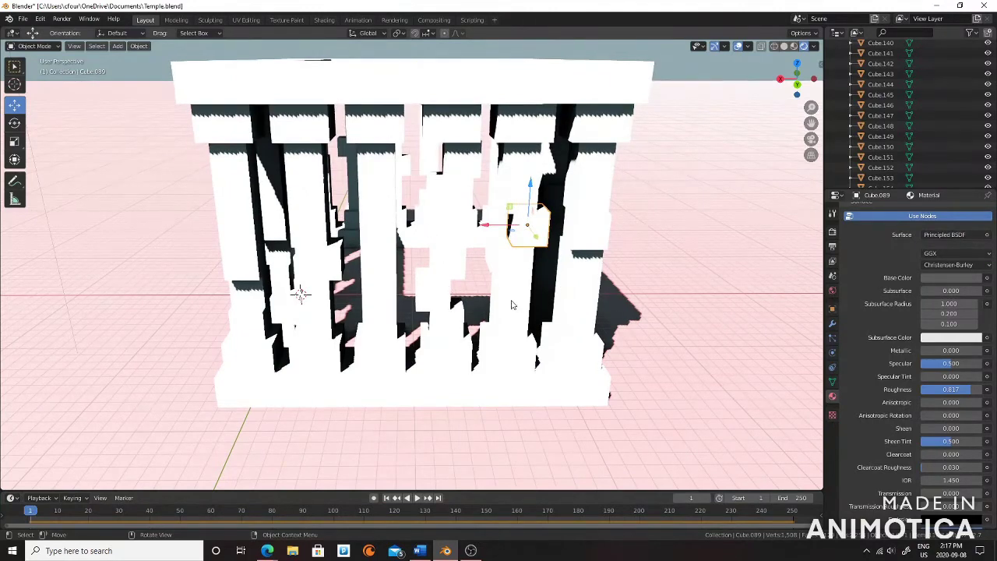
pyautogui.press('g')
pyautogui.click(474, 286)
pyautogui.click(375, 222)
pyautogui.press('g')
pyautogui.click(333, 226)
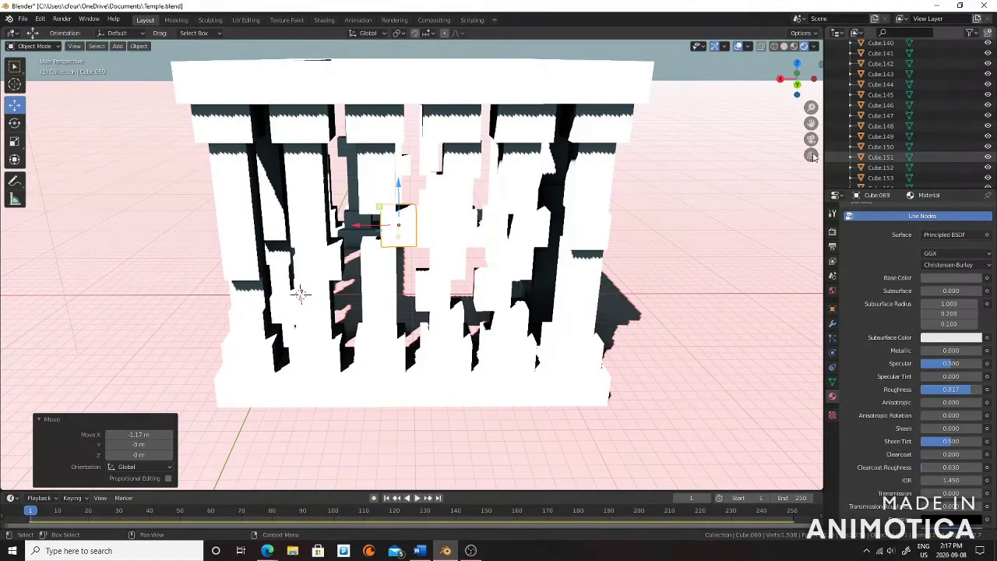
# Watch the collapse through the camera, then stop and frame all objects including camera and light.
pyautogui.press('KP_0')
pyautogui.click(416, 498)
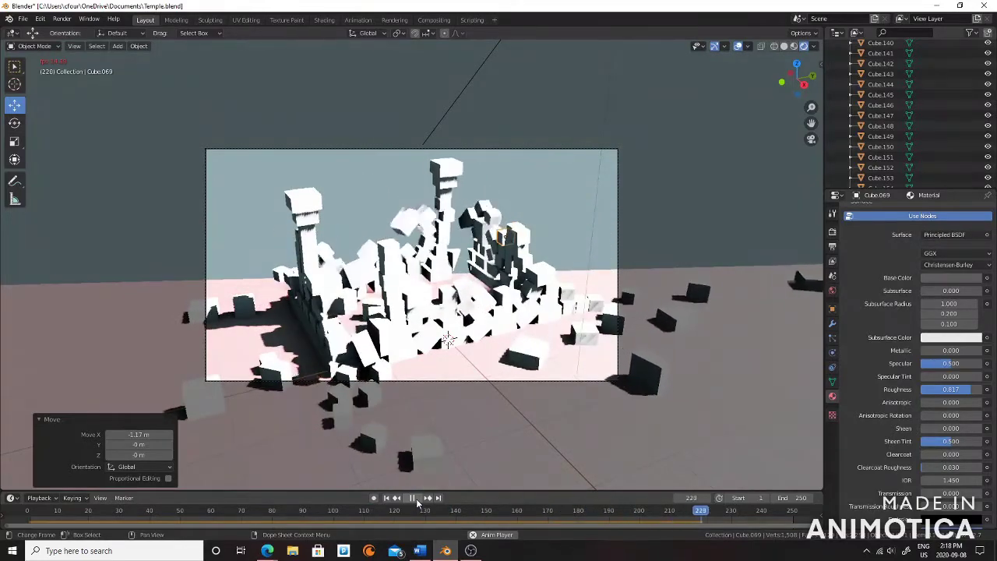
pyautogui.click(810, 139)
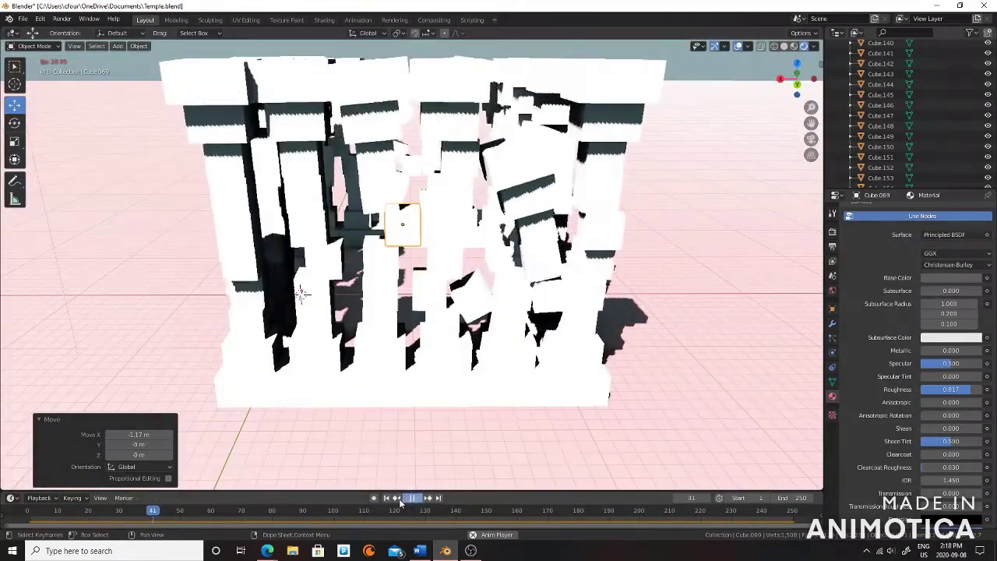
pyautogui.press('Escape')
pyautogui.press('Home')
# Enlarge the camera with the scale tool and check the temple framing through camera view.
pyautogui.click(225, 141)
pyautogui.click(14, 141)
pyautogui.moveTo(171, 135); pyautogui.dragTo(182, 140)
pyautogui.click(811, 139)
pyautogui.click(812, 139)
pyautogui.click(811, 140)
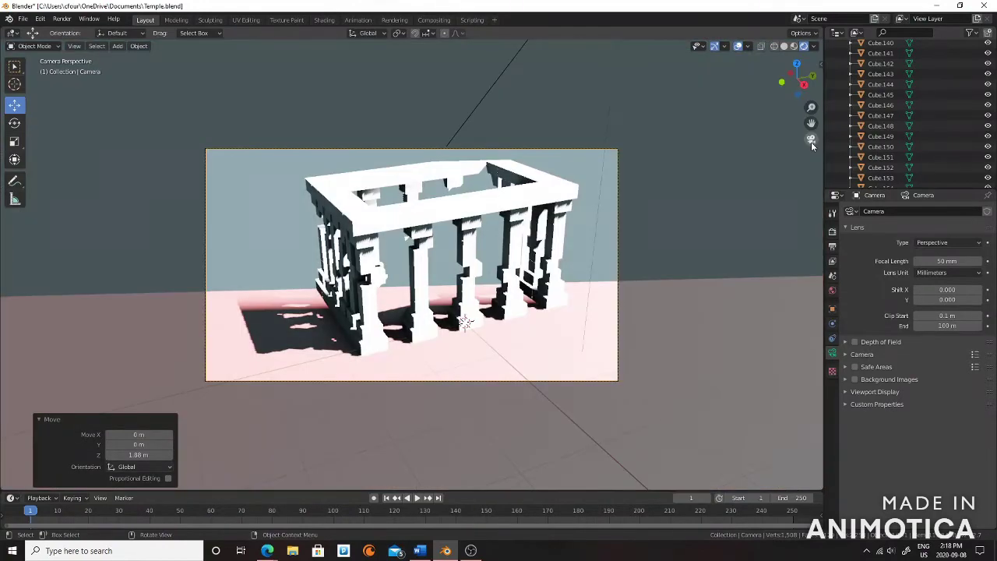
# Preview the collapse through the camera, then stop playback.
pyautogui.click(416, 497)
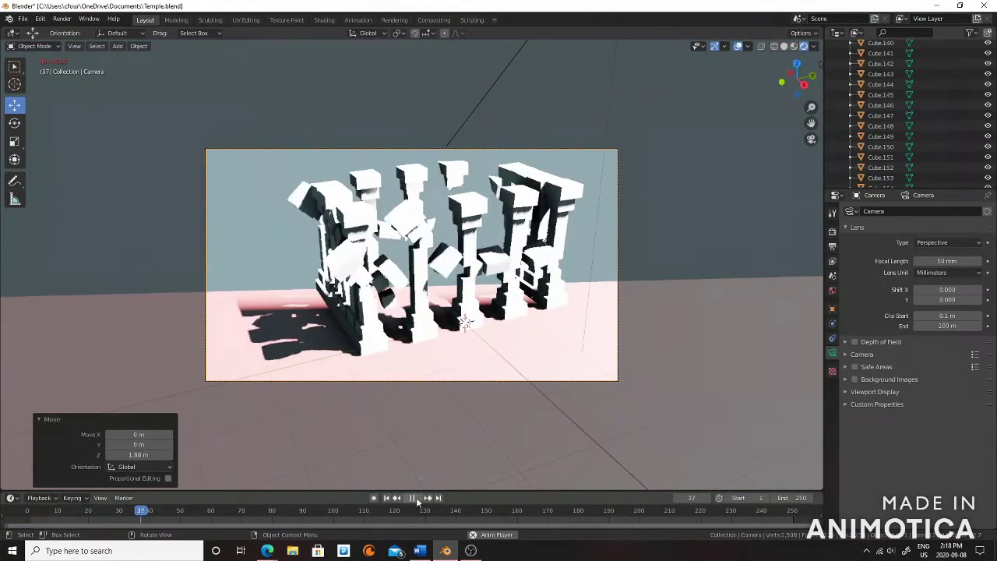
pyautogui.click(415, 497)
pyautogui.press('KP_0')
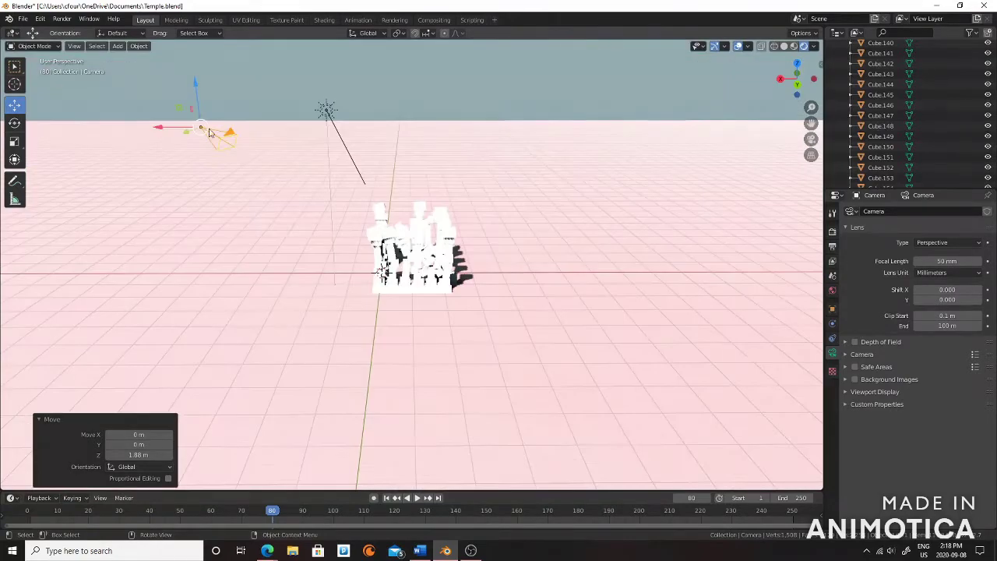
pyautogui.click(810, 141)
pyautogui.click(811, 140)
# Nudge the camera along X, repeatedly checking the framing through camera view.
pyautogui.moveTo(189, 129); pyautogui.dragTo(224, 136)
pyautogui.click(811, 140)
pyautogui.click(811, 141)
pyautogui.click(811, 141)
pyautogui.click(811, 140)
pyautogui.click(811, 140)
pyautogui.click(811, 140)
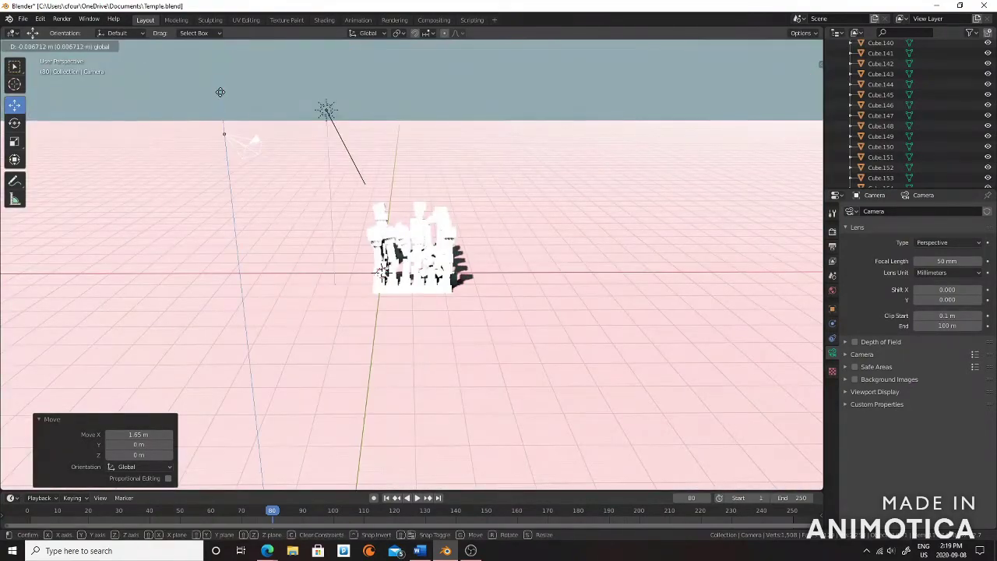
pyautogui.click(810, 141)
pyautogui.click(810, 140)
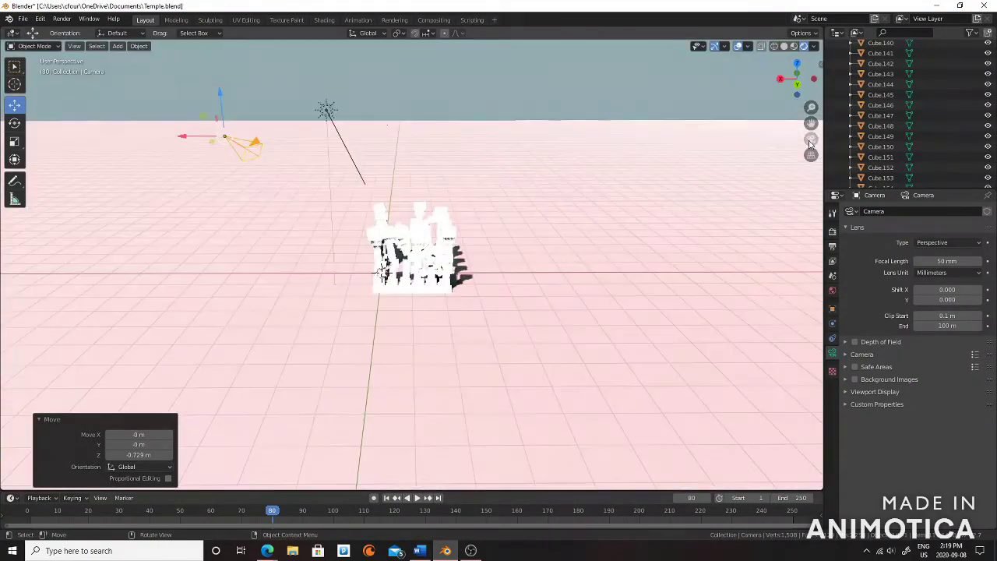
pyautogui.click(810, 139)
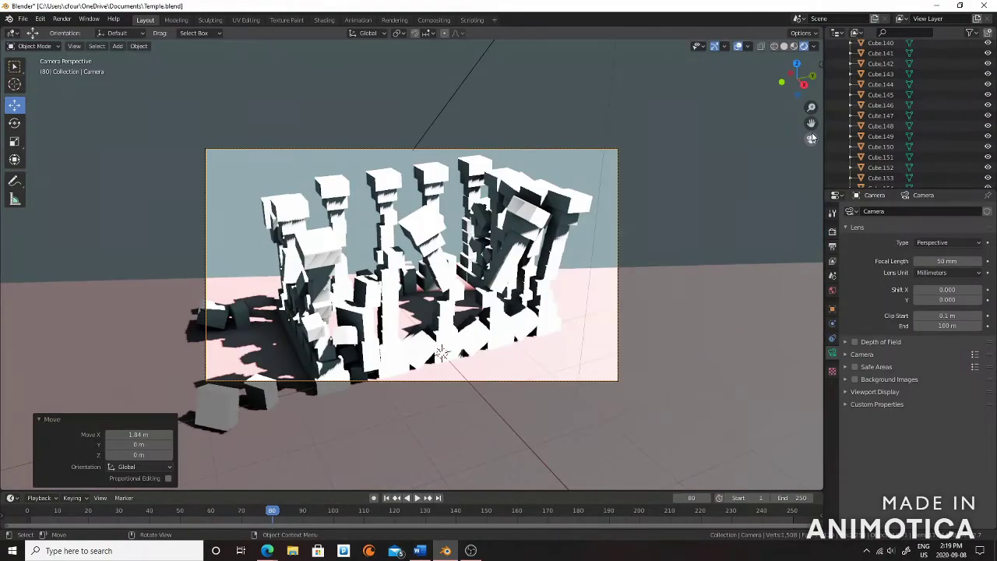
pyautogui.click(810, 139)
# Lower the camera slightly along Z, then render the current frame with Render Image.
pyautogui.moveTo(221, 124); pyautogui.dragTo(223, 133)
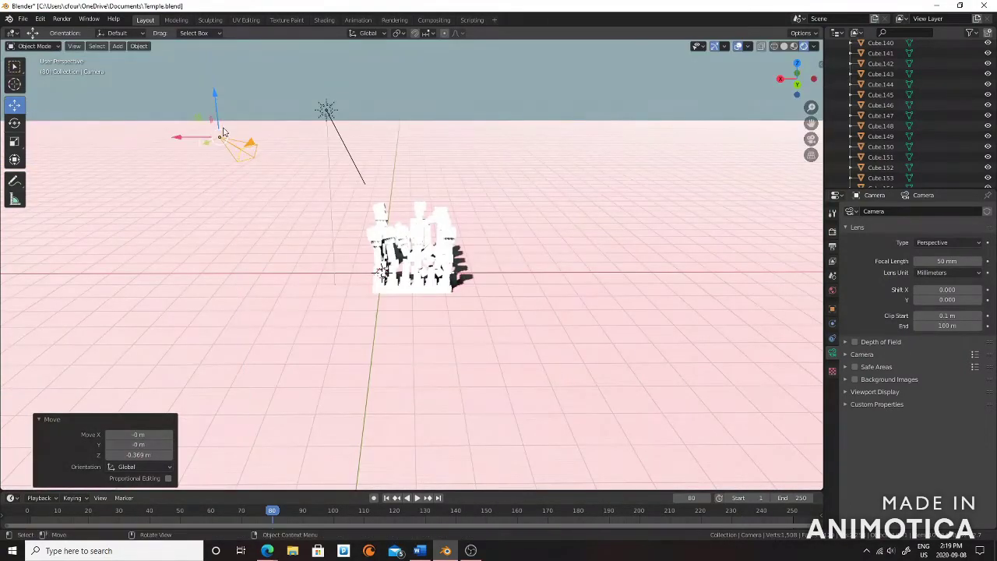
pyautogui.click(811, 140)
pyautogui.click(810, 145)
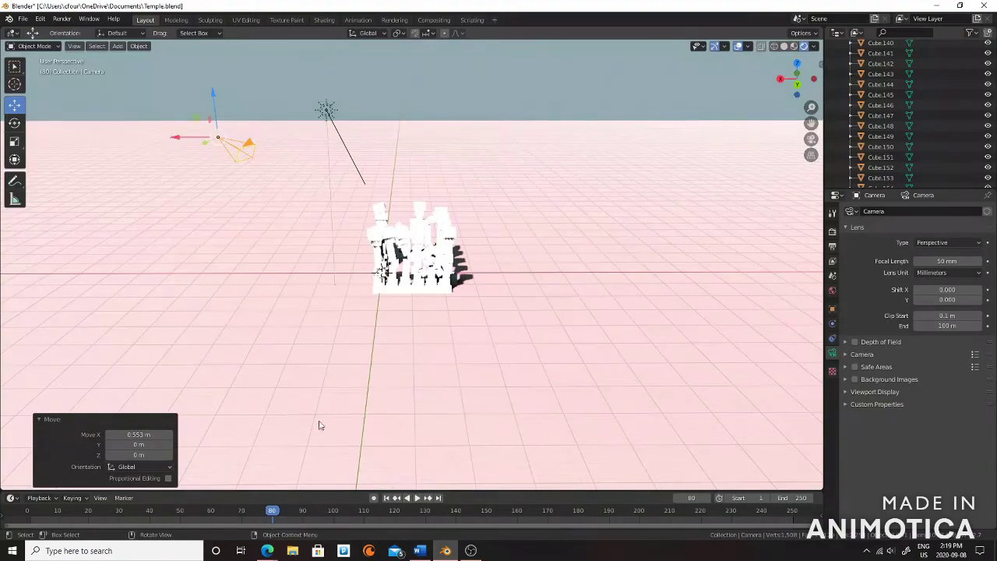
pyautogui.click(61, 18)
pyautogui.click(81, 36)
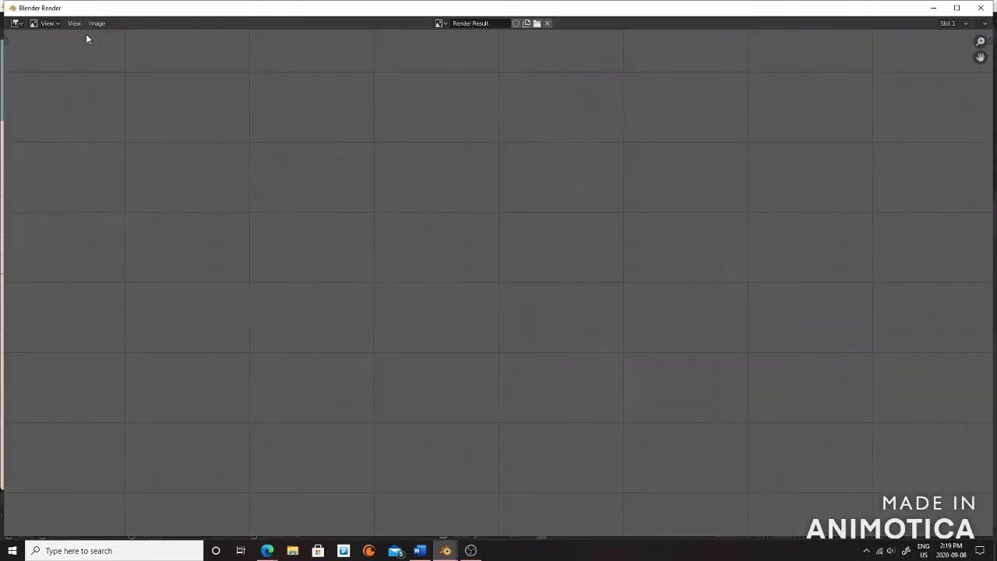